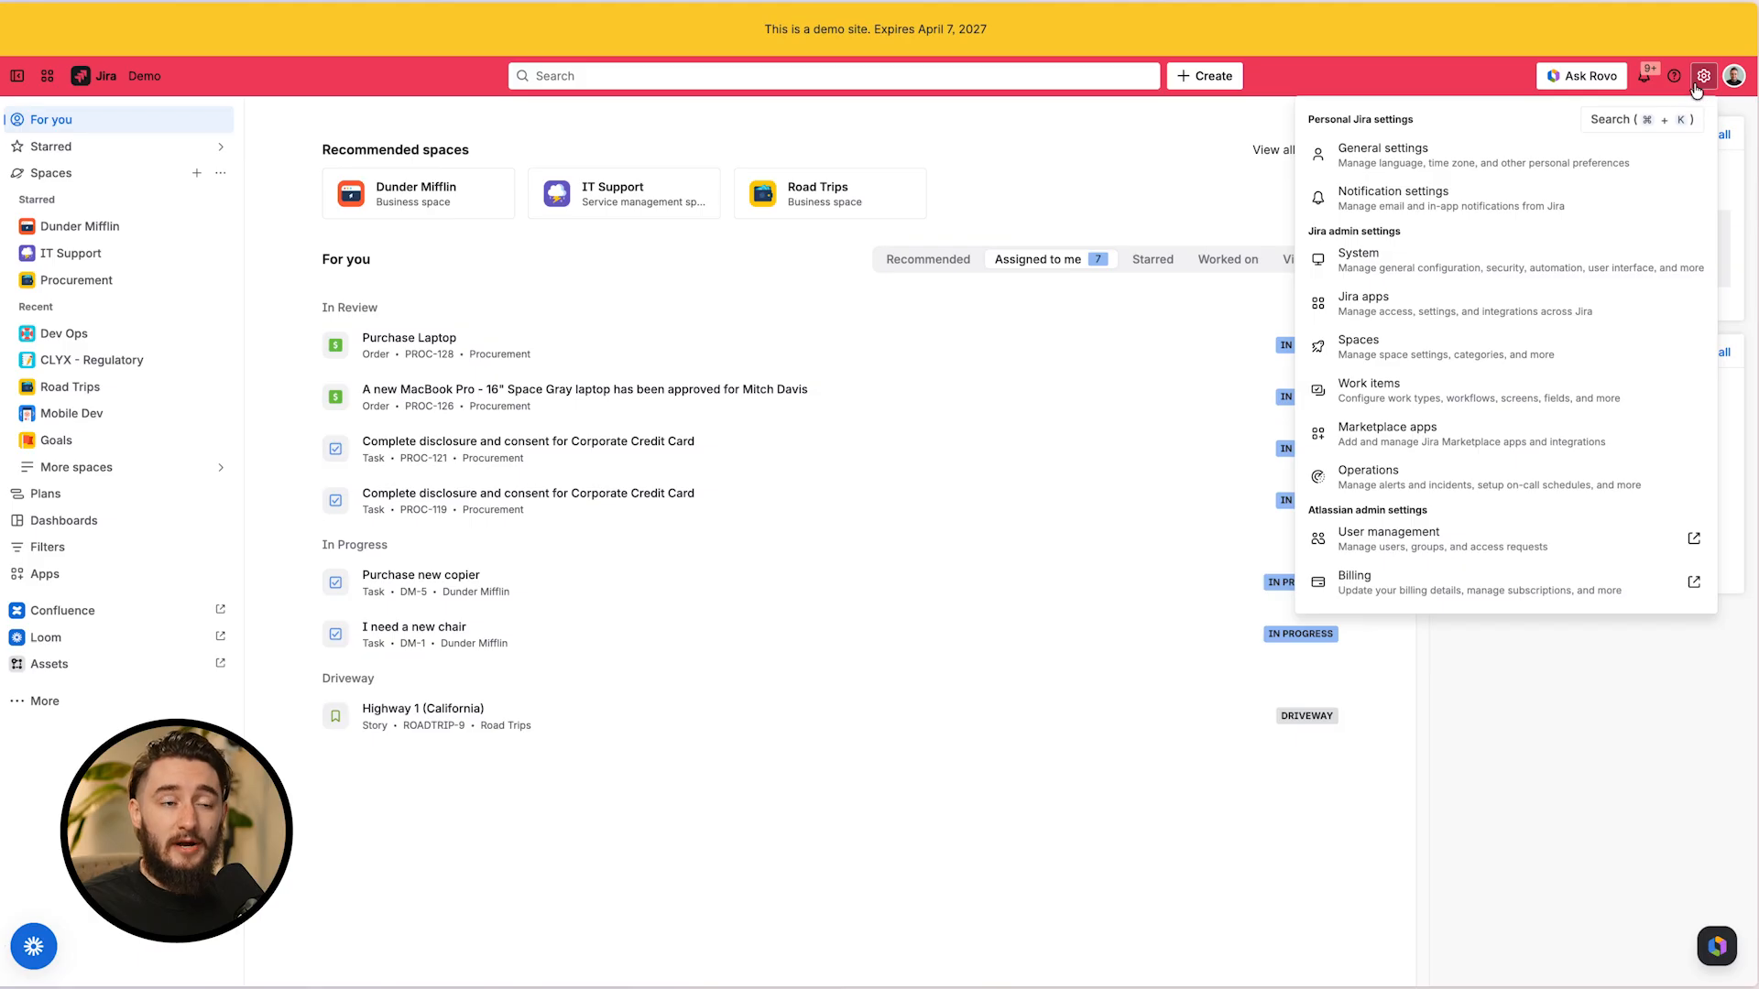
Review the global automation flows in the Jira system settings and return to the home page
{"action": "left_click", "coordinate": [1482, 258]}
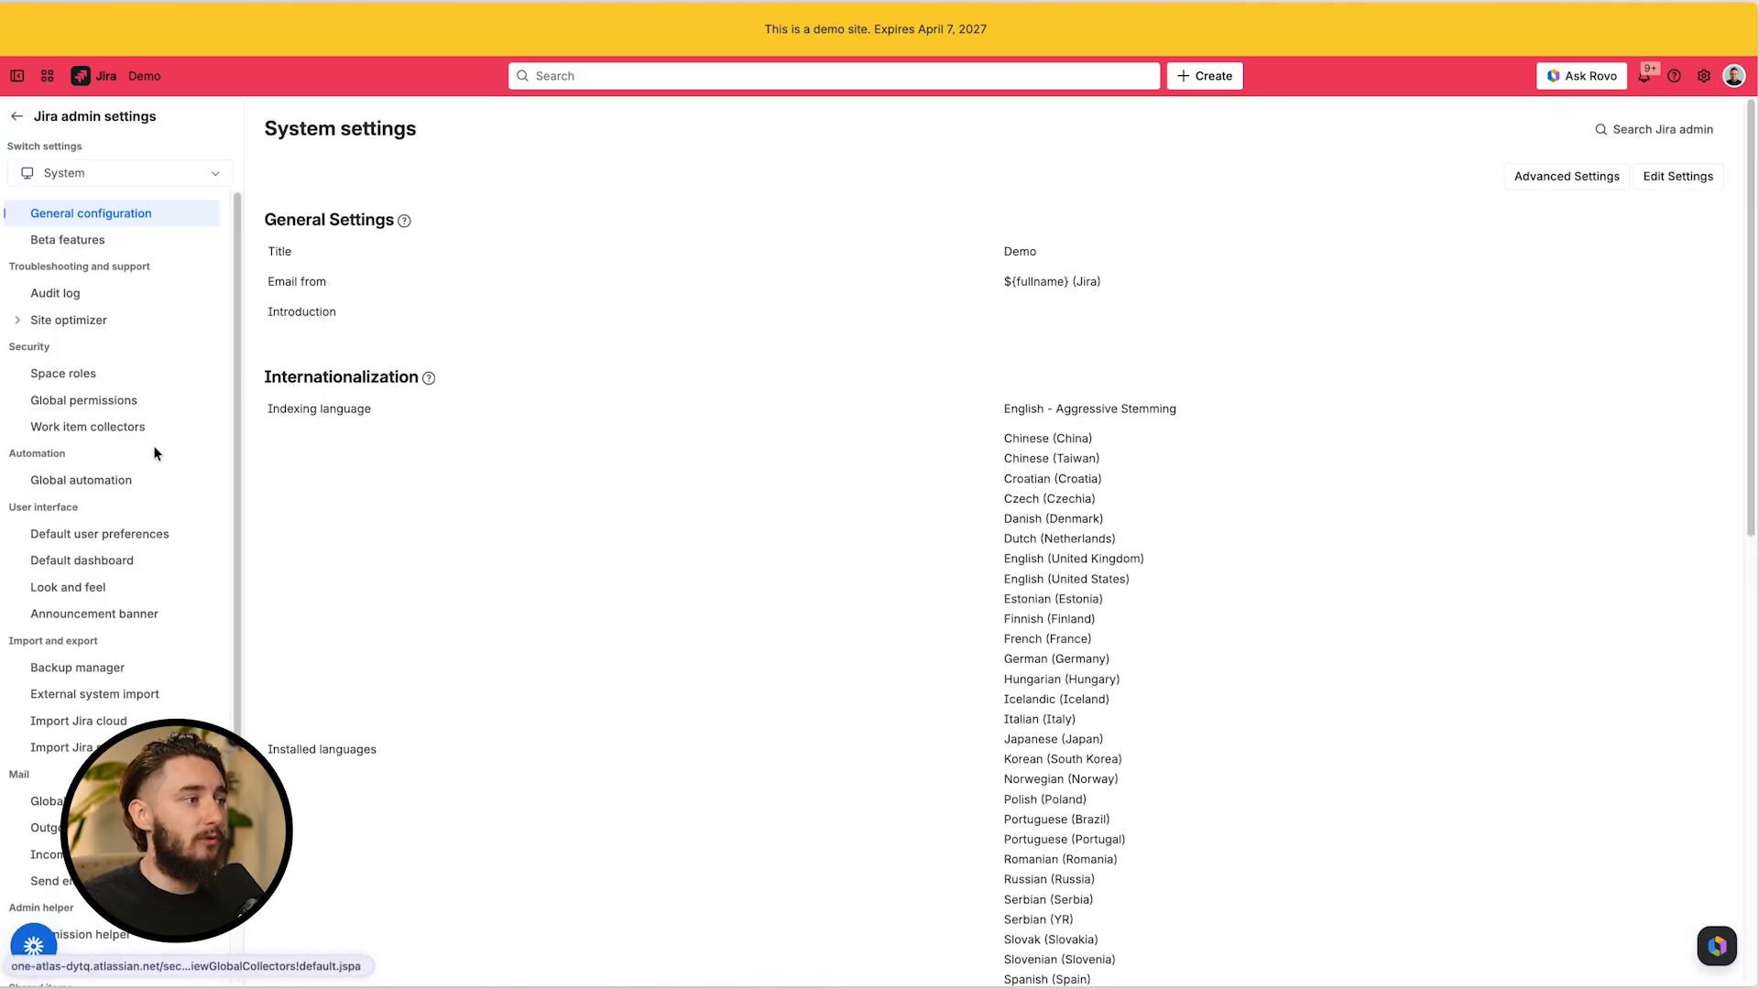
{"action": "left_click", "coordinate": [151, 476]}
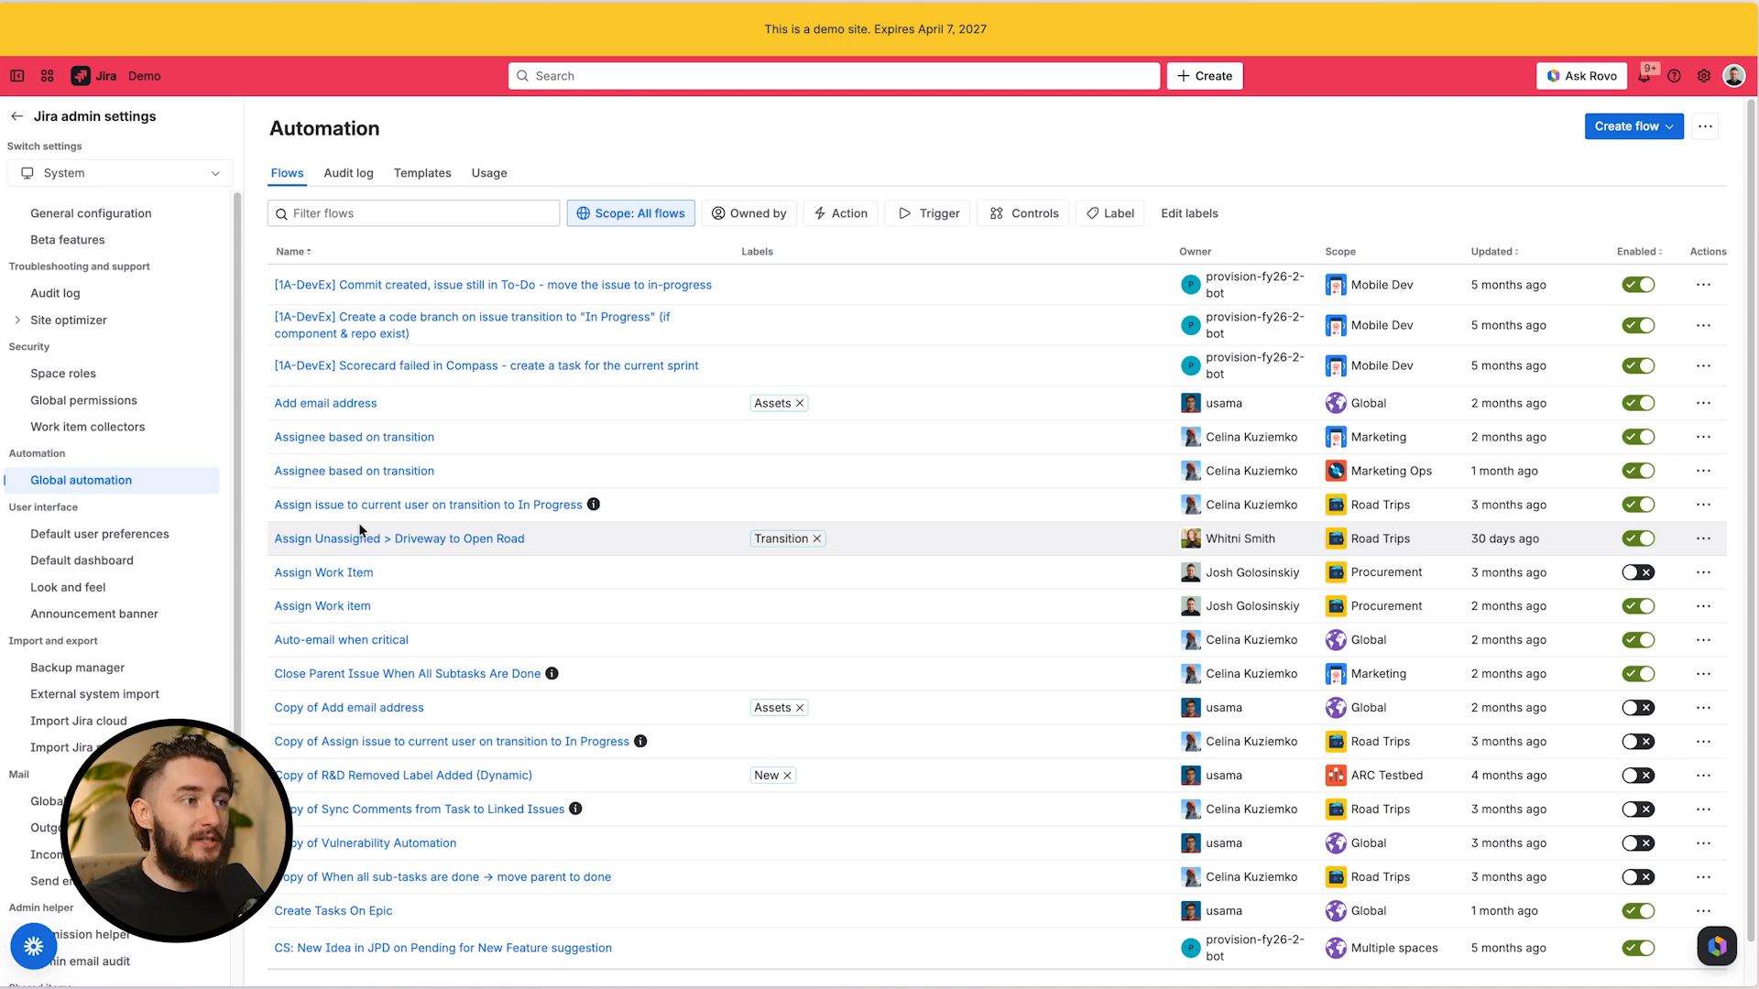
{"action": "left_click", "coordinate": [17, 121]}
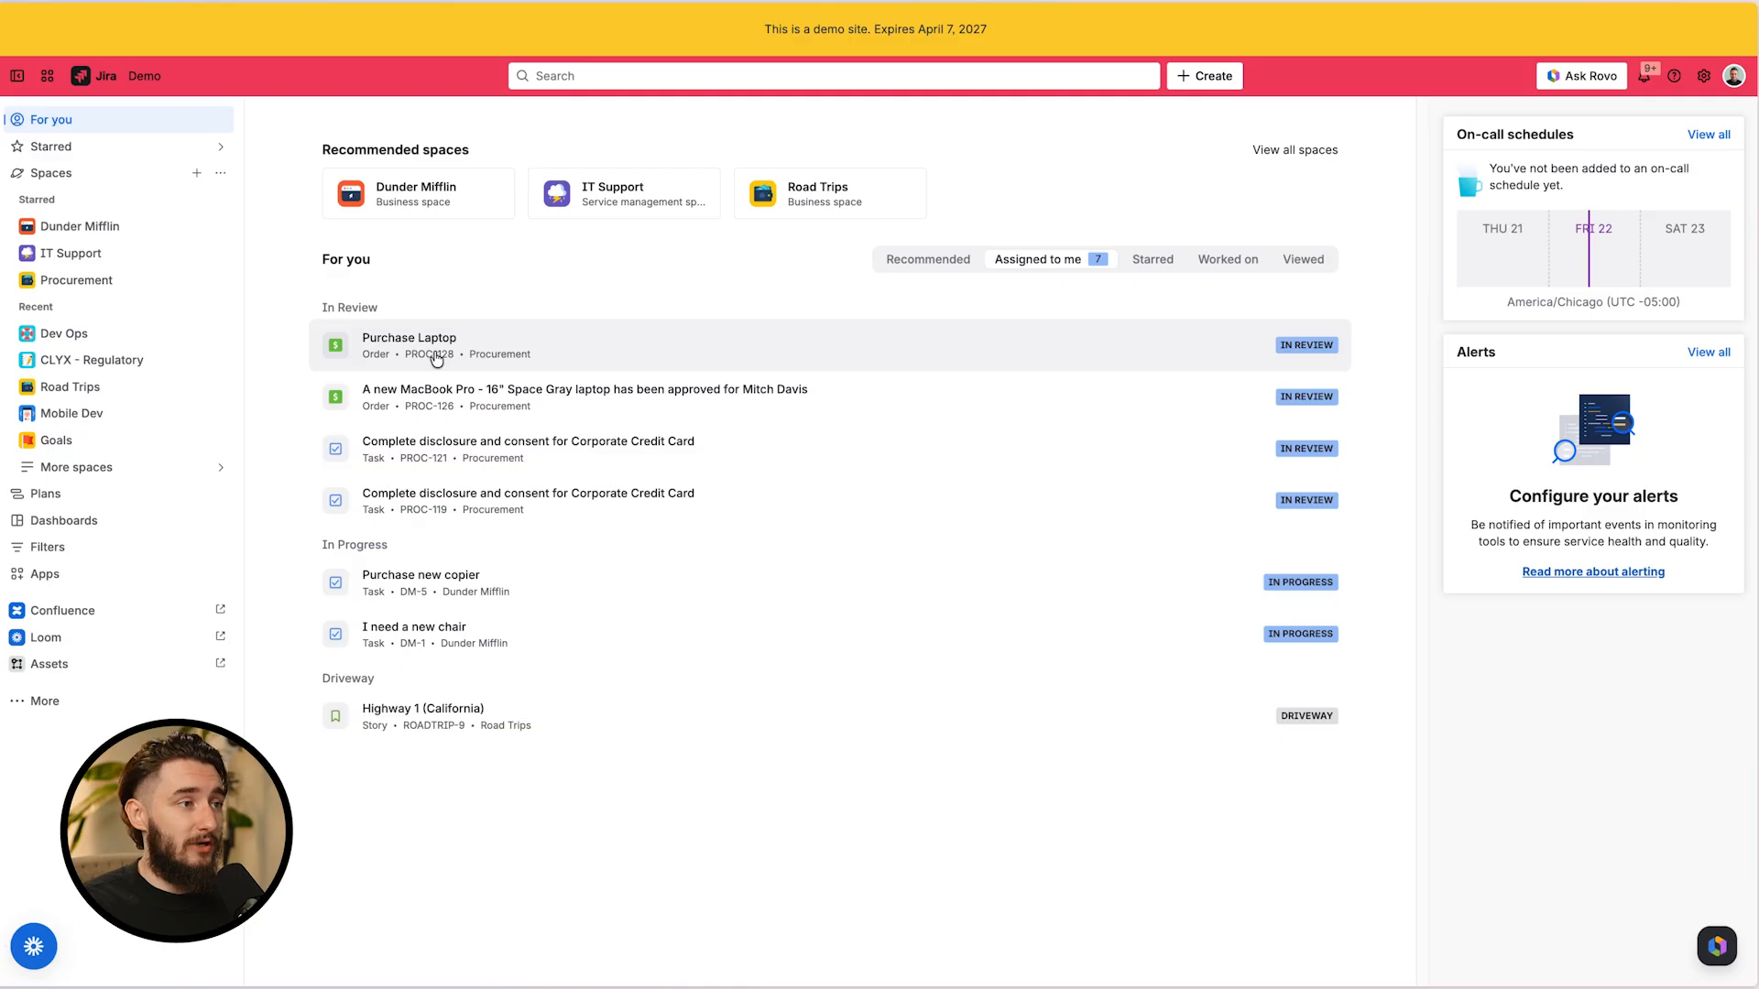
Open the automation settings of the Procurement space
{"action": "left_click", "coordinate": [99, 281]}
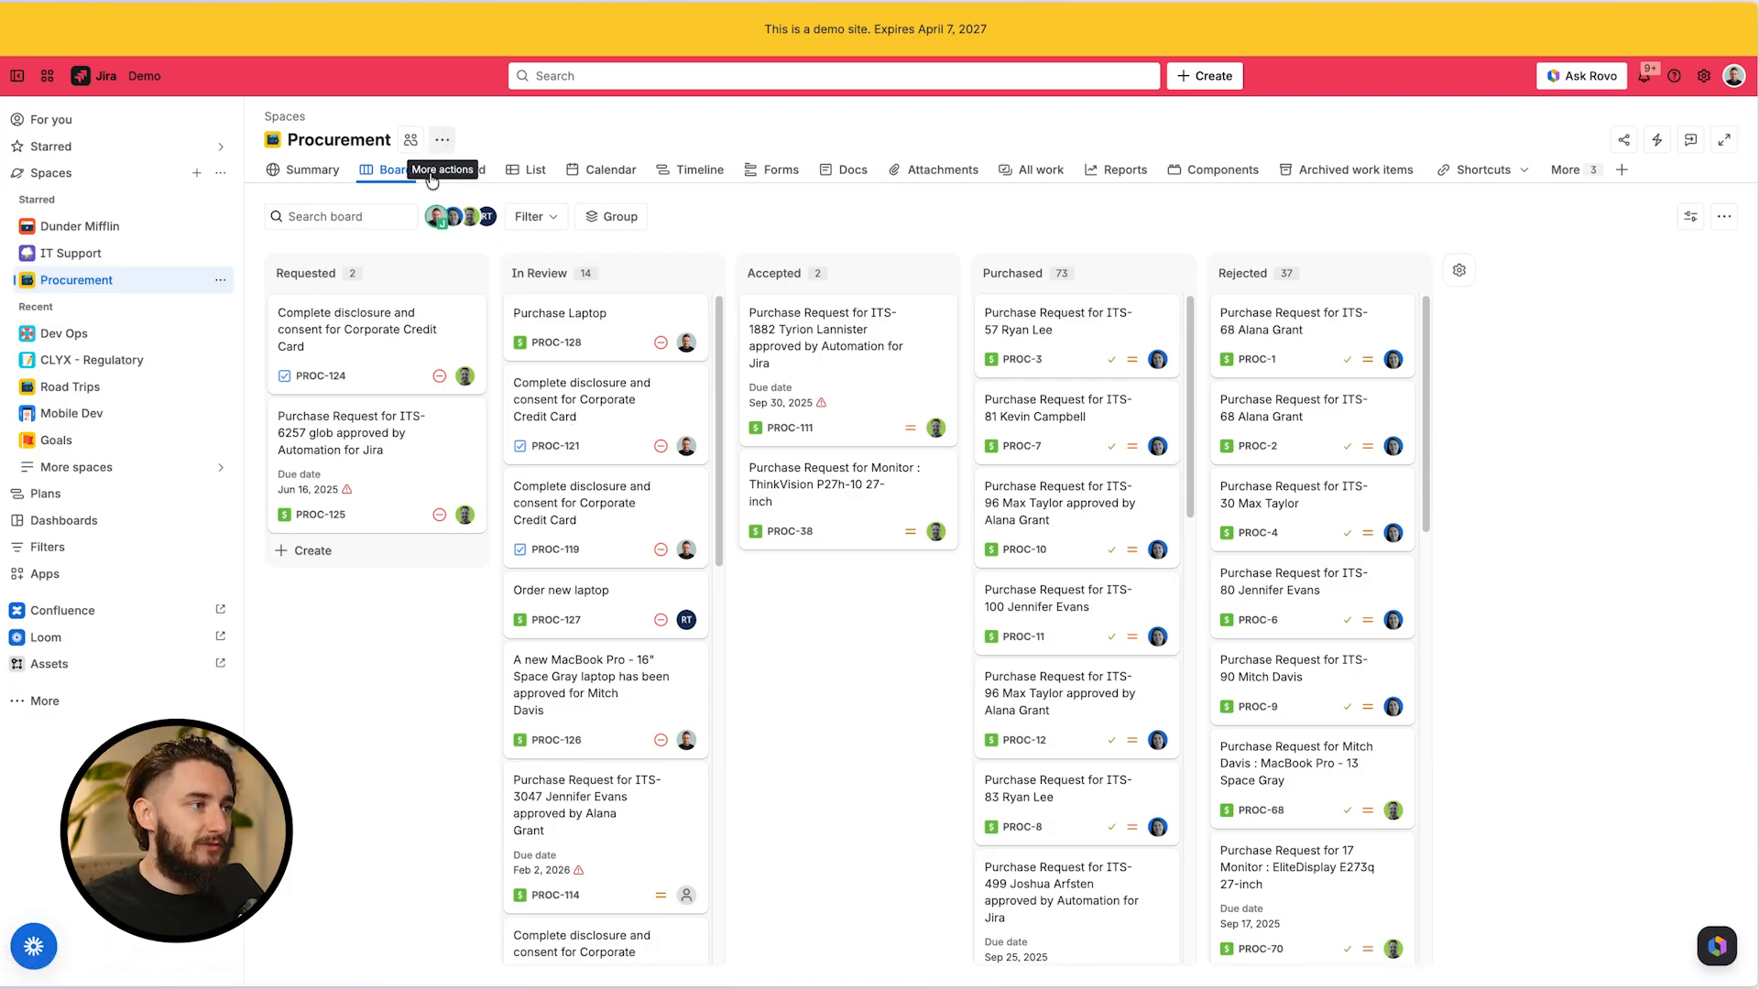
{"action": "left_click", "coordinate": [221, 280]}
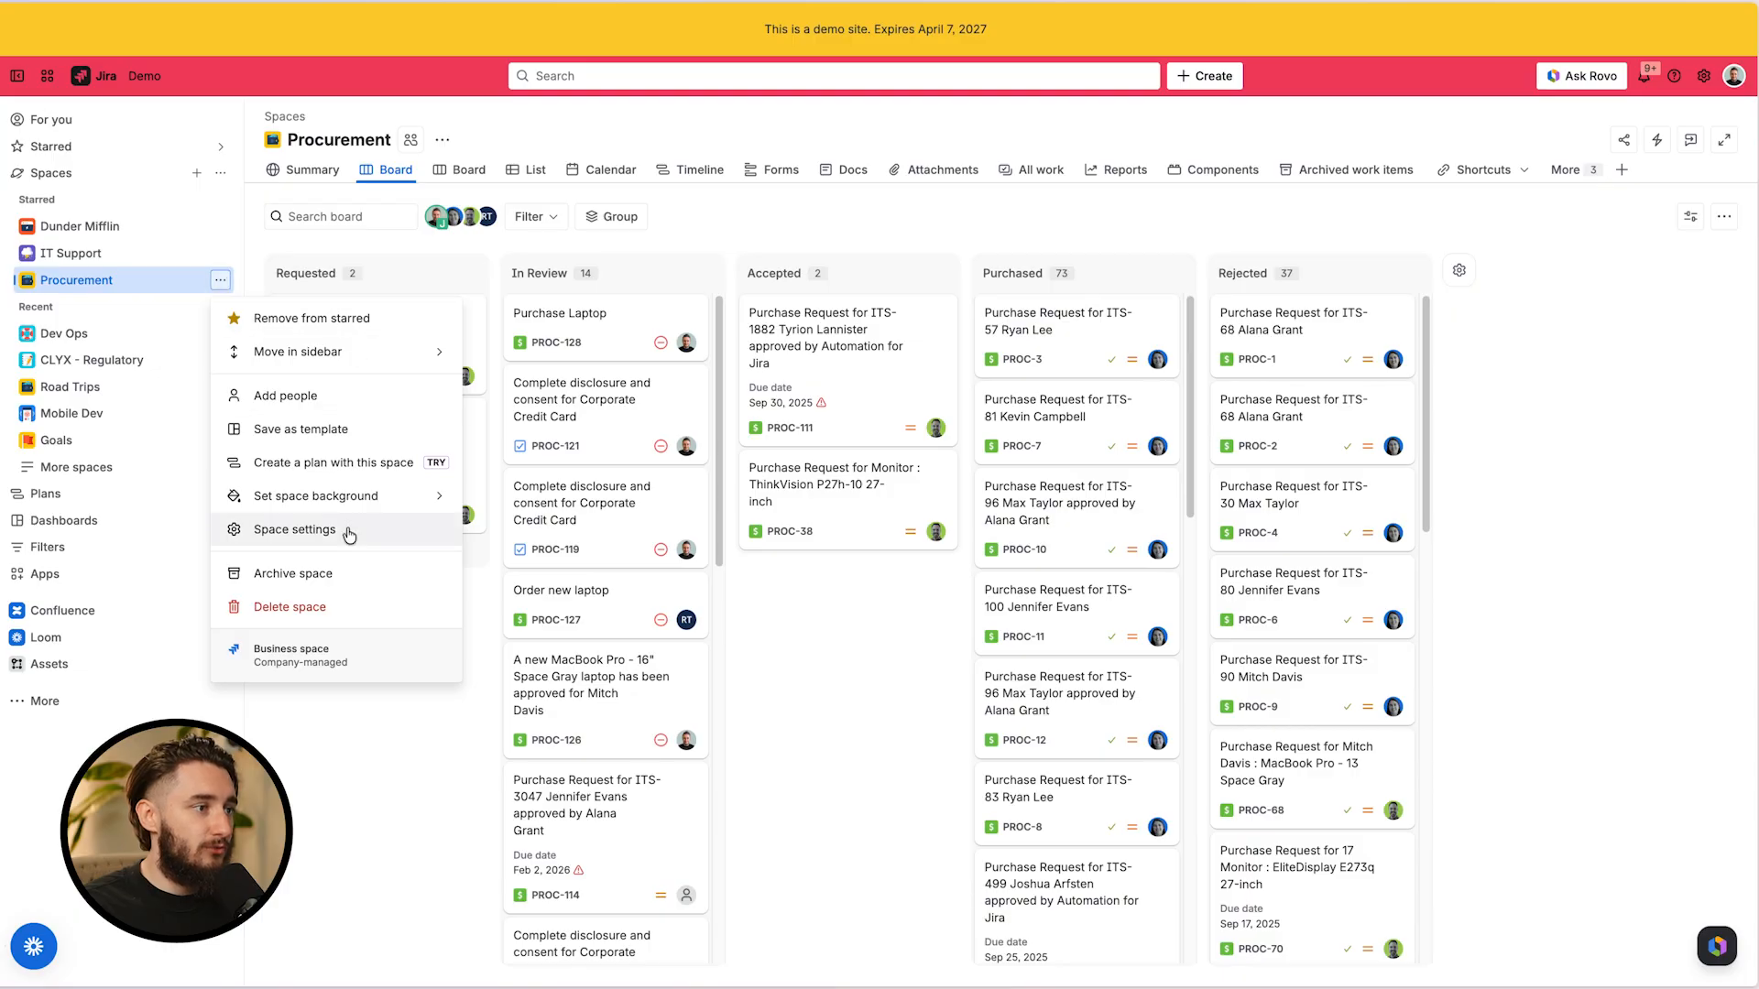
{"action": "left_click", "coordinate": [295, 529]}
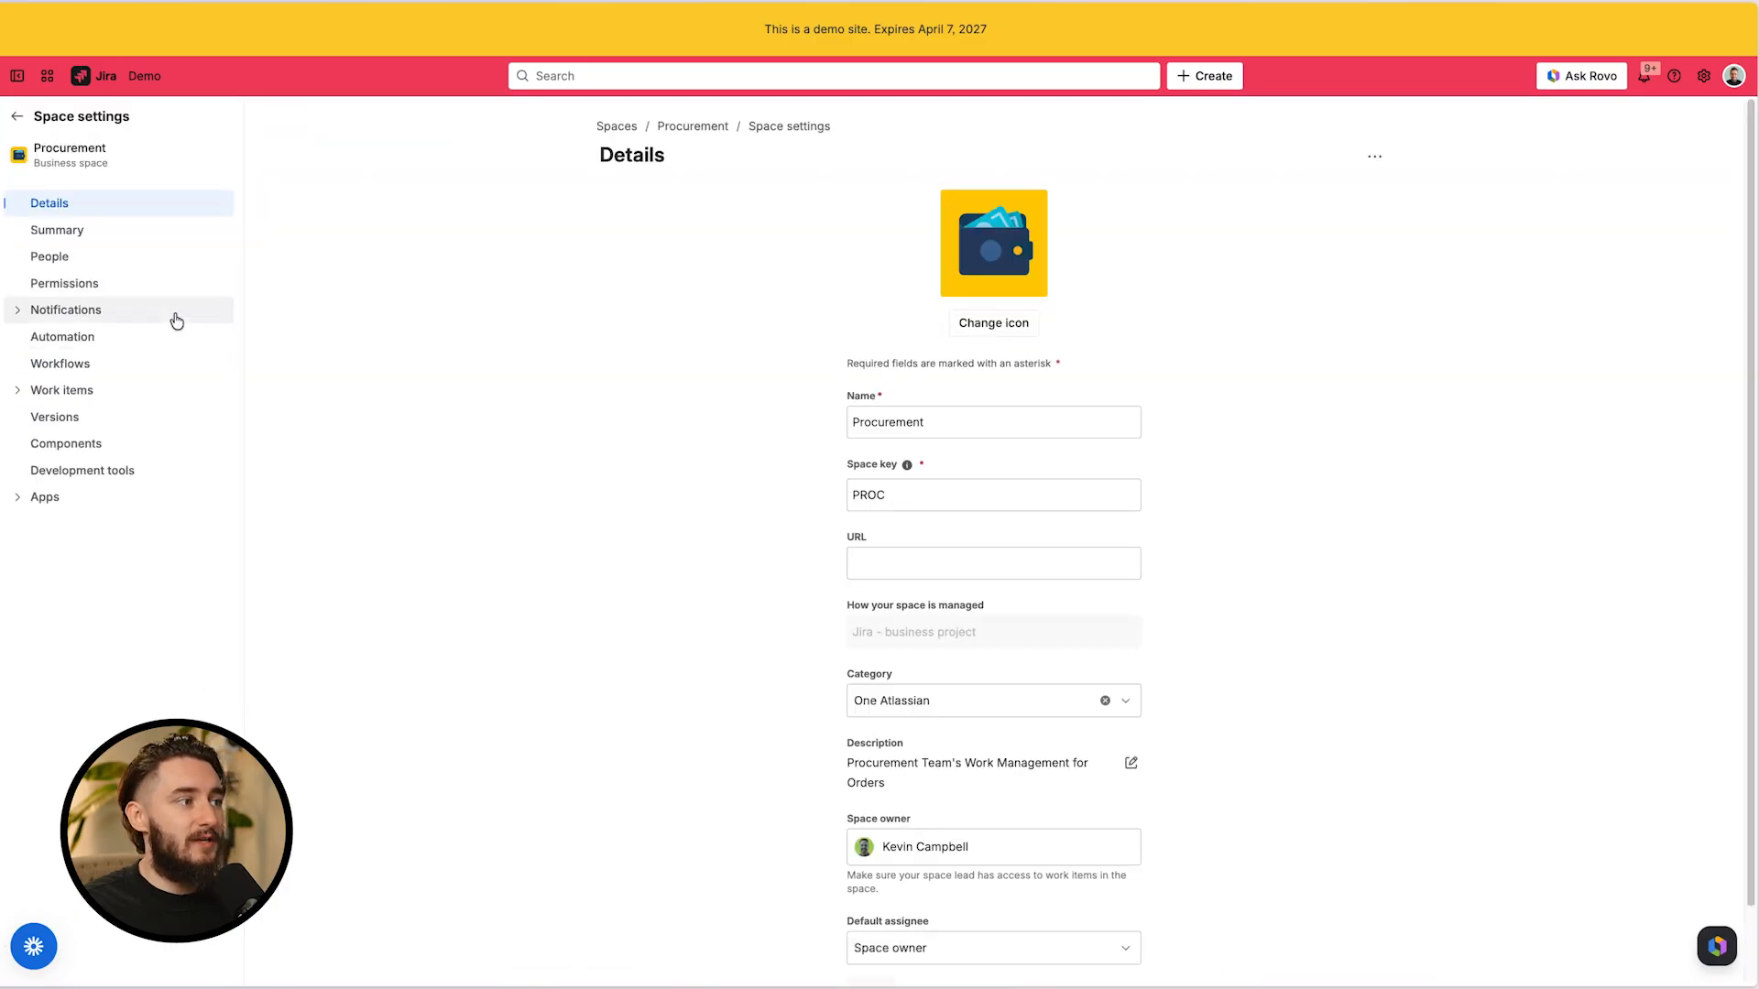
{"action": "left_click", "coordinate": [167, 347]}
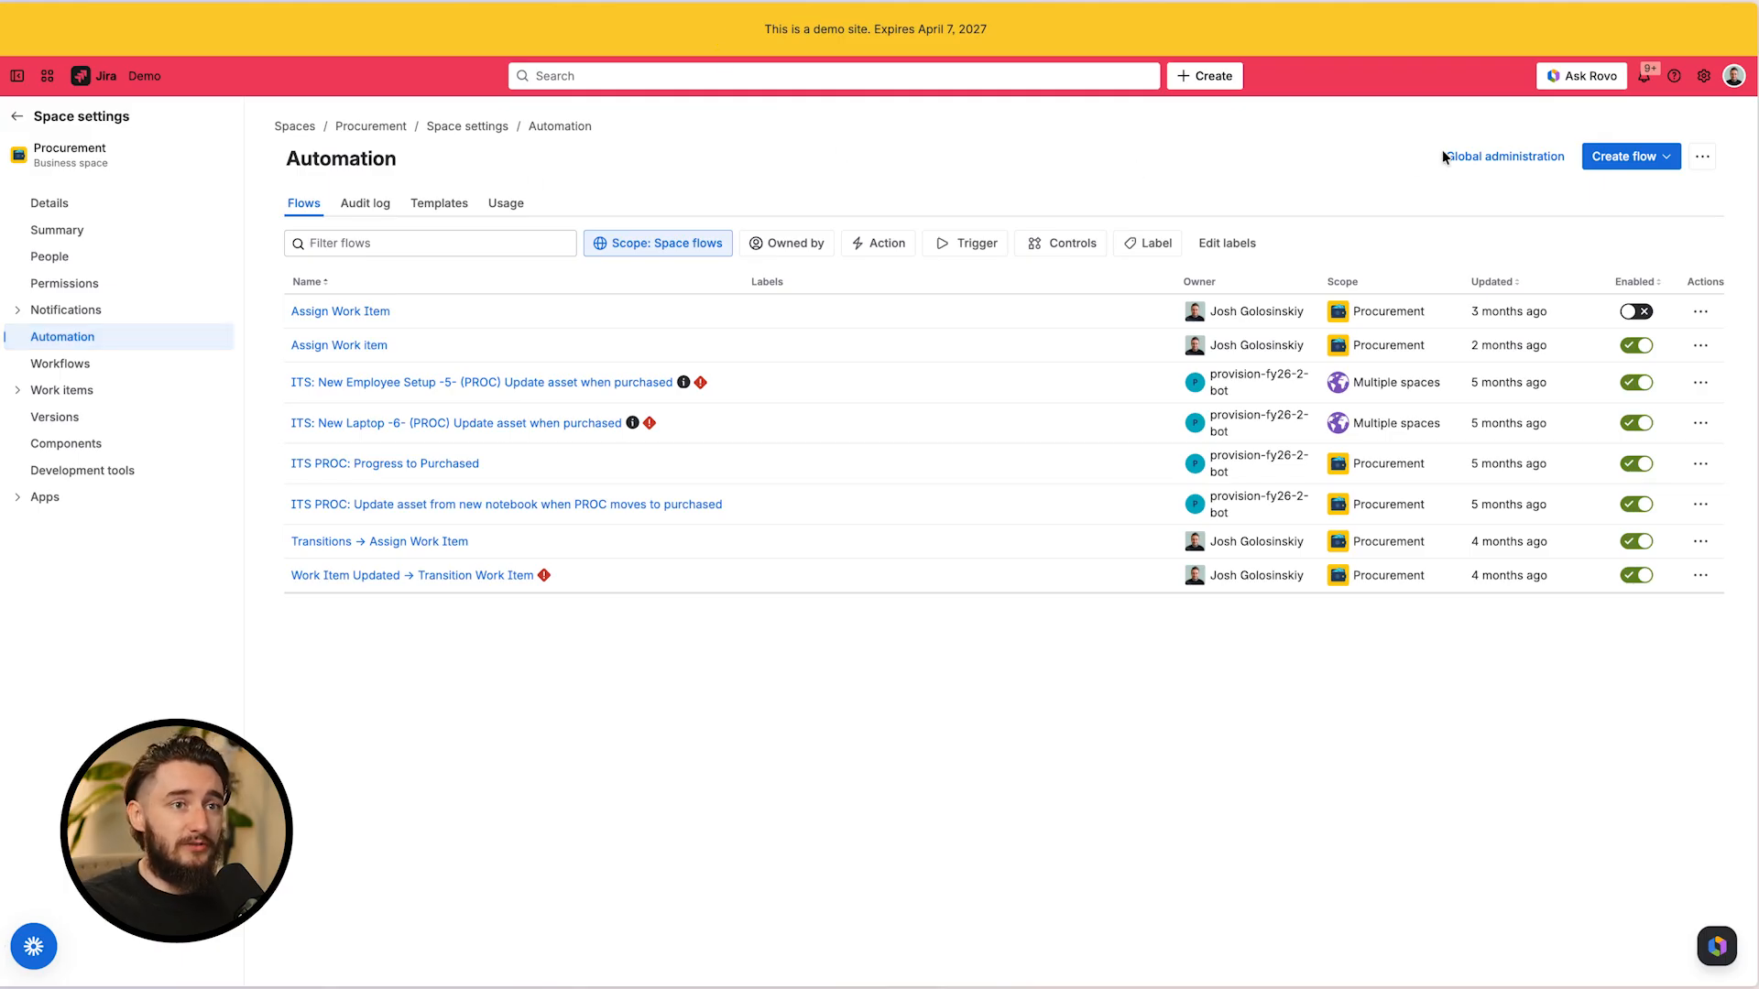
Create an automation flow from scratch, discarding the unsaved draft, and give it the Work item transitioned trigger
{"action": "left_click", "coordinate": [1612, 159]}
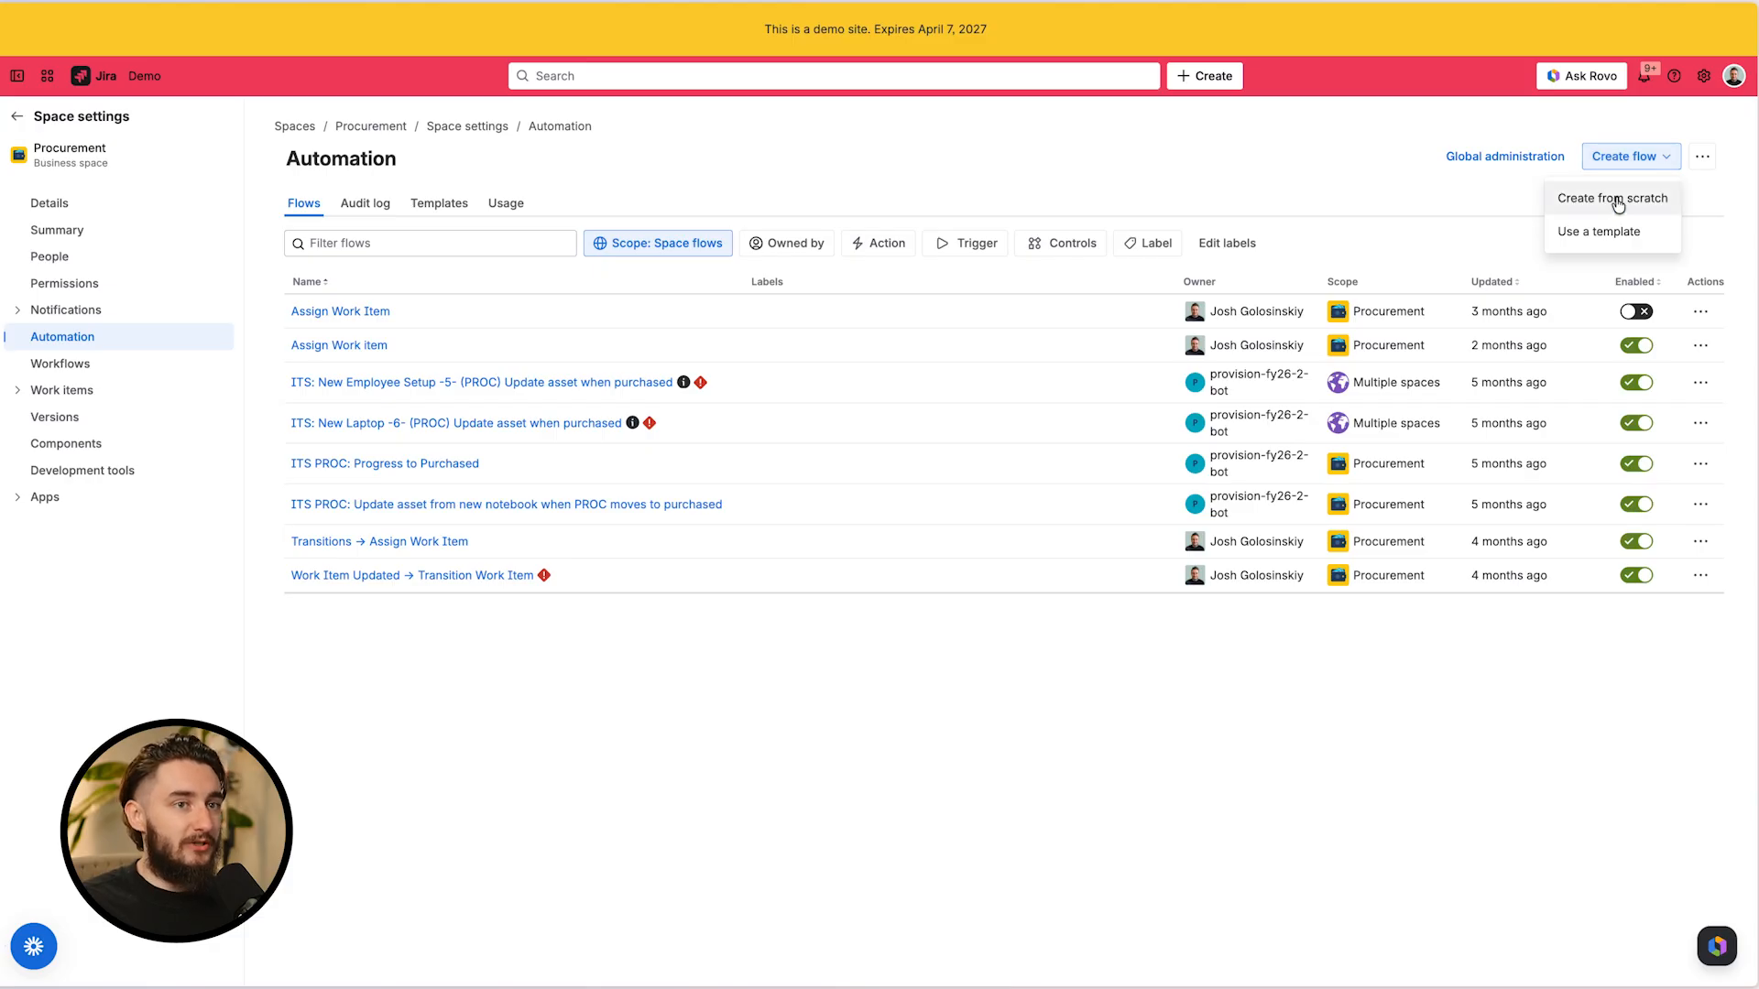
{"action": "left_click", "coordinate": [1614, 200]}
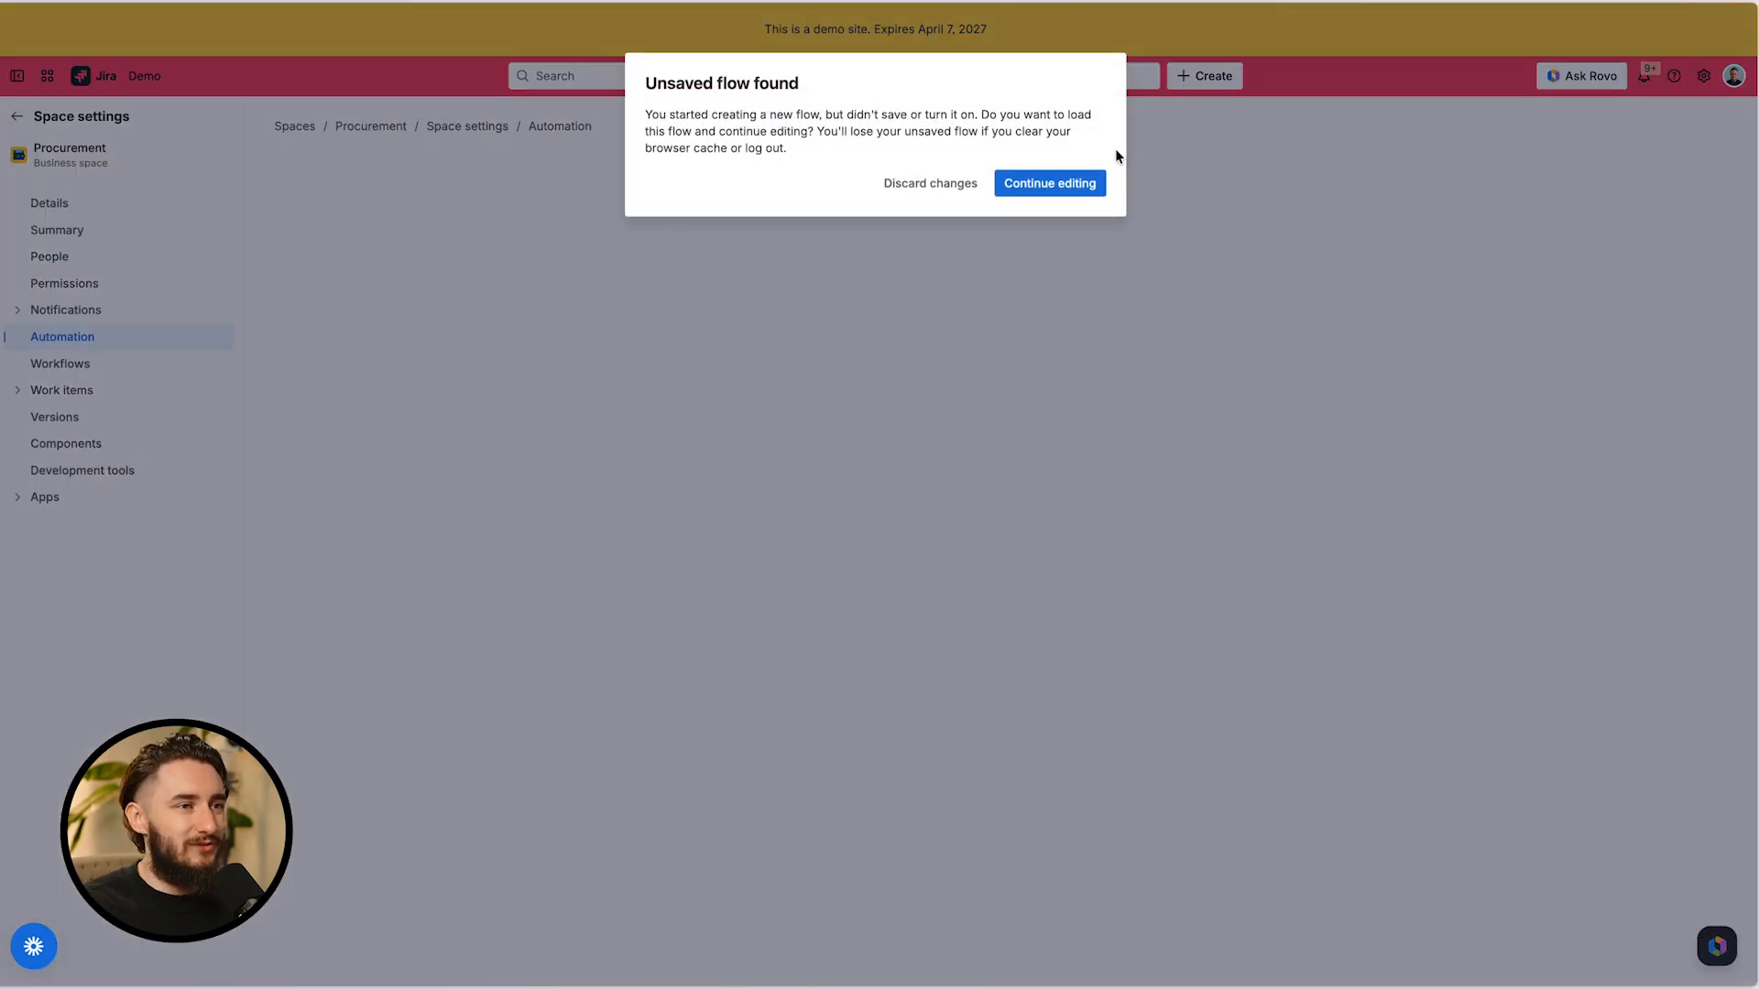
{"action": "left_click", "coordinate": [925, 182]}
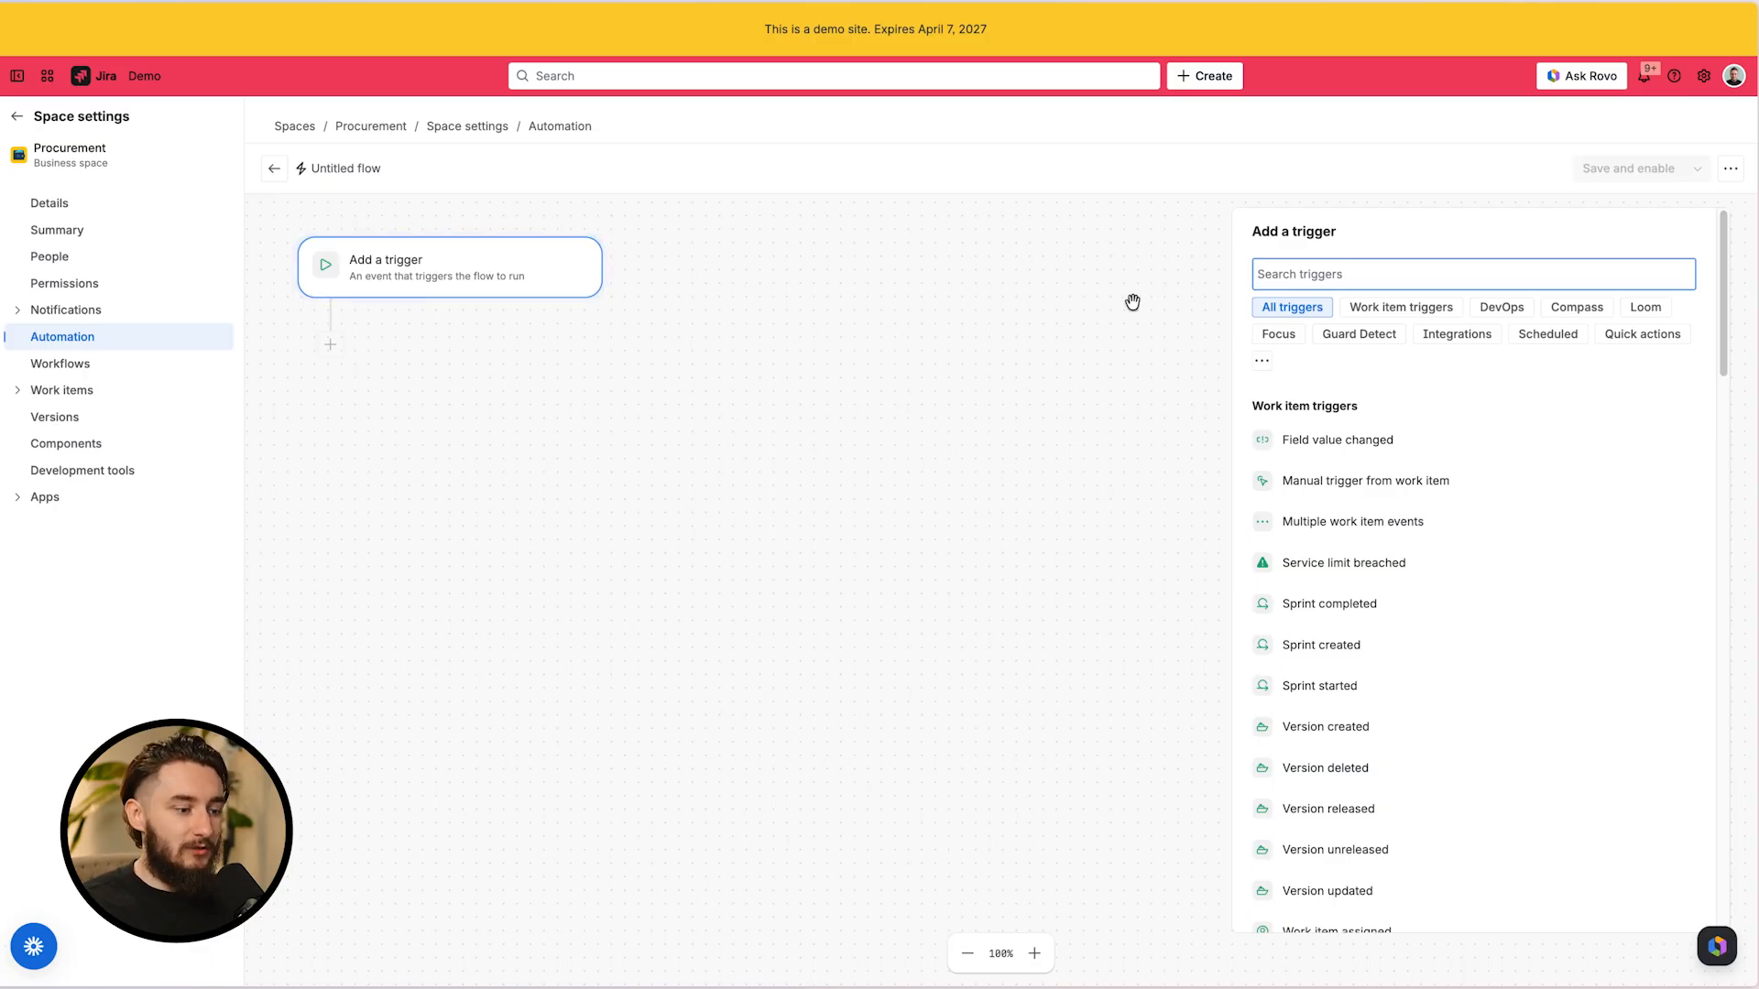
{"action": "type", "text": "tran"}
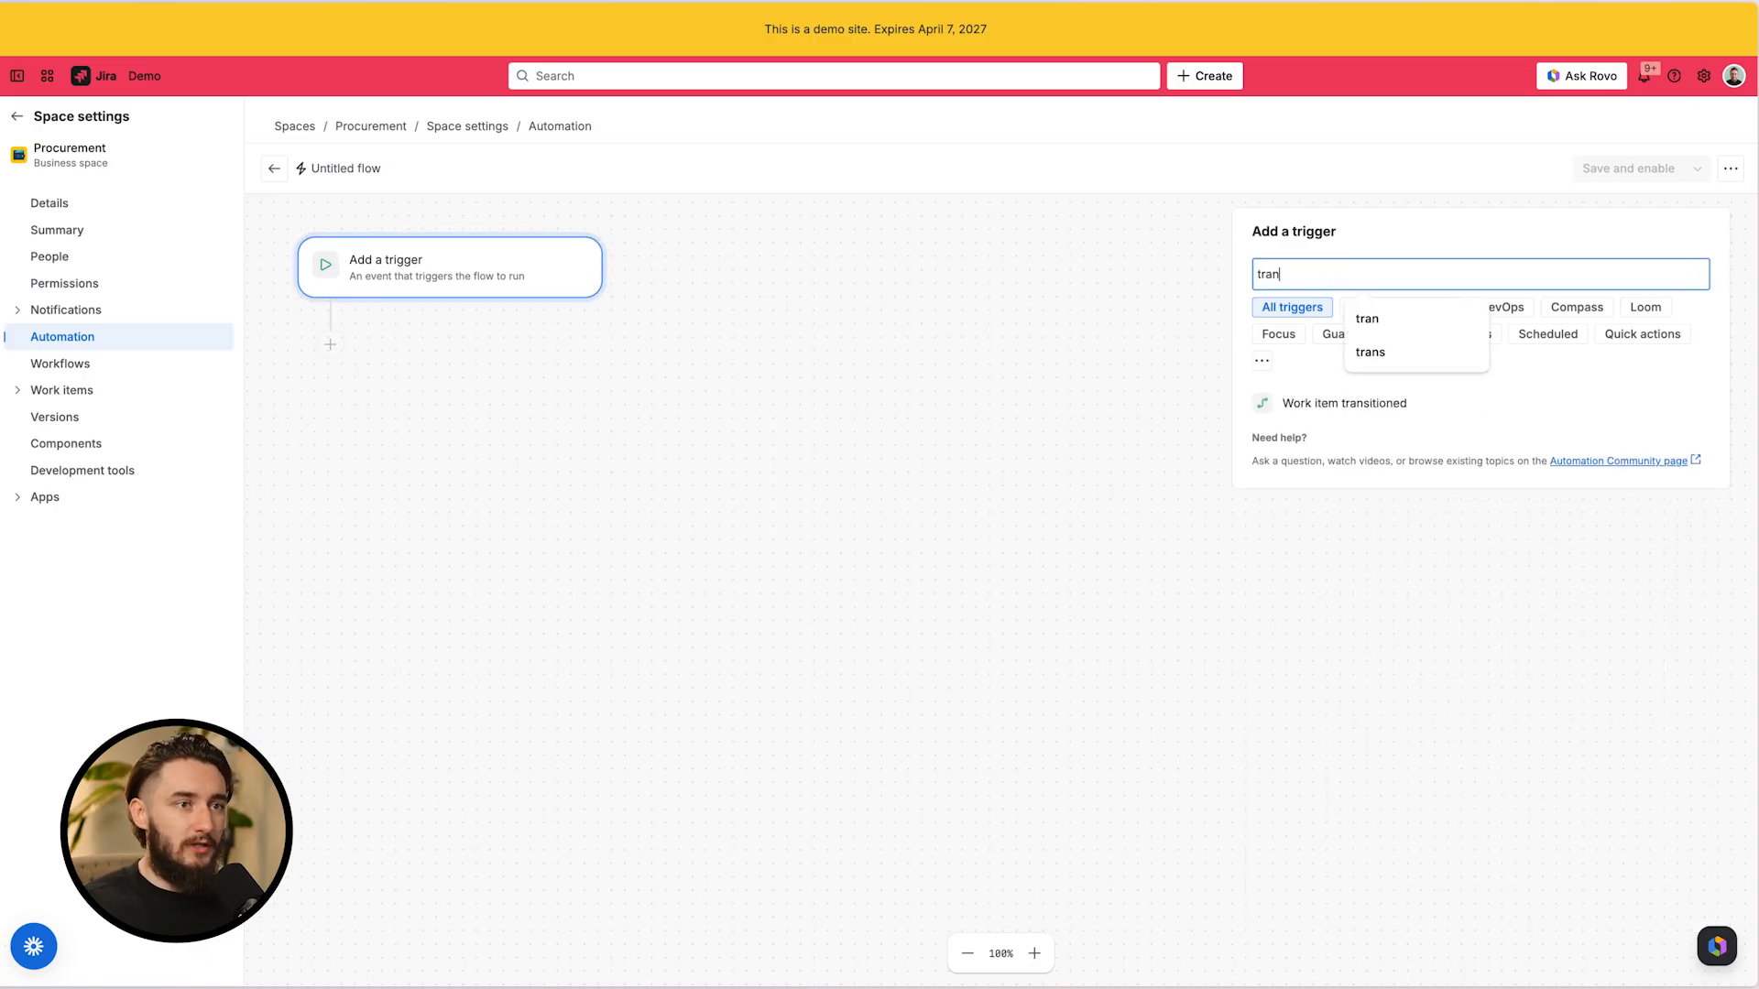
{"action": "left_click", "coordinate": [1322, 401]}
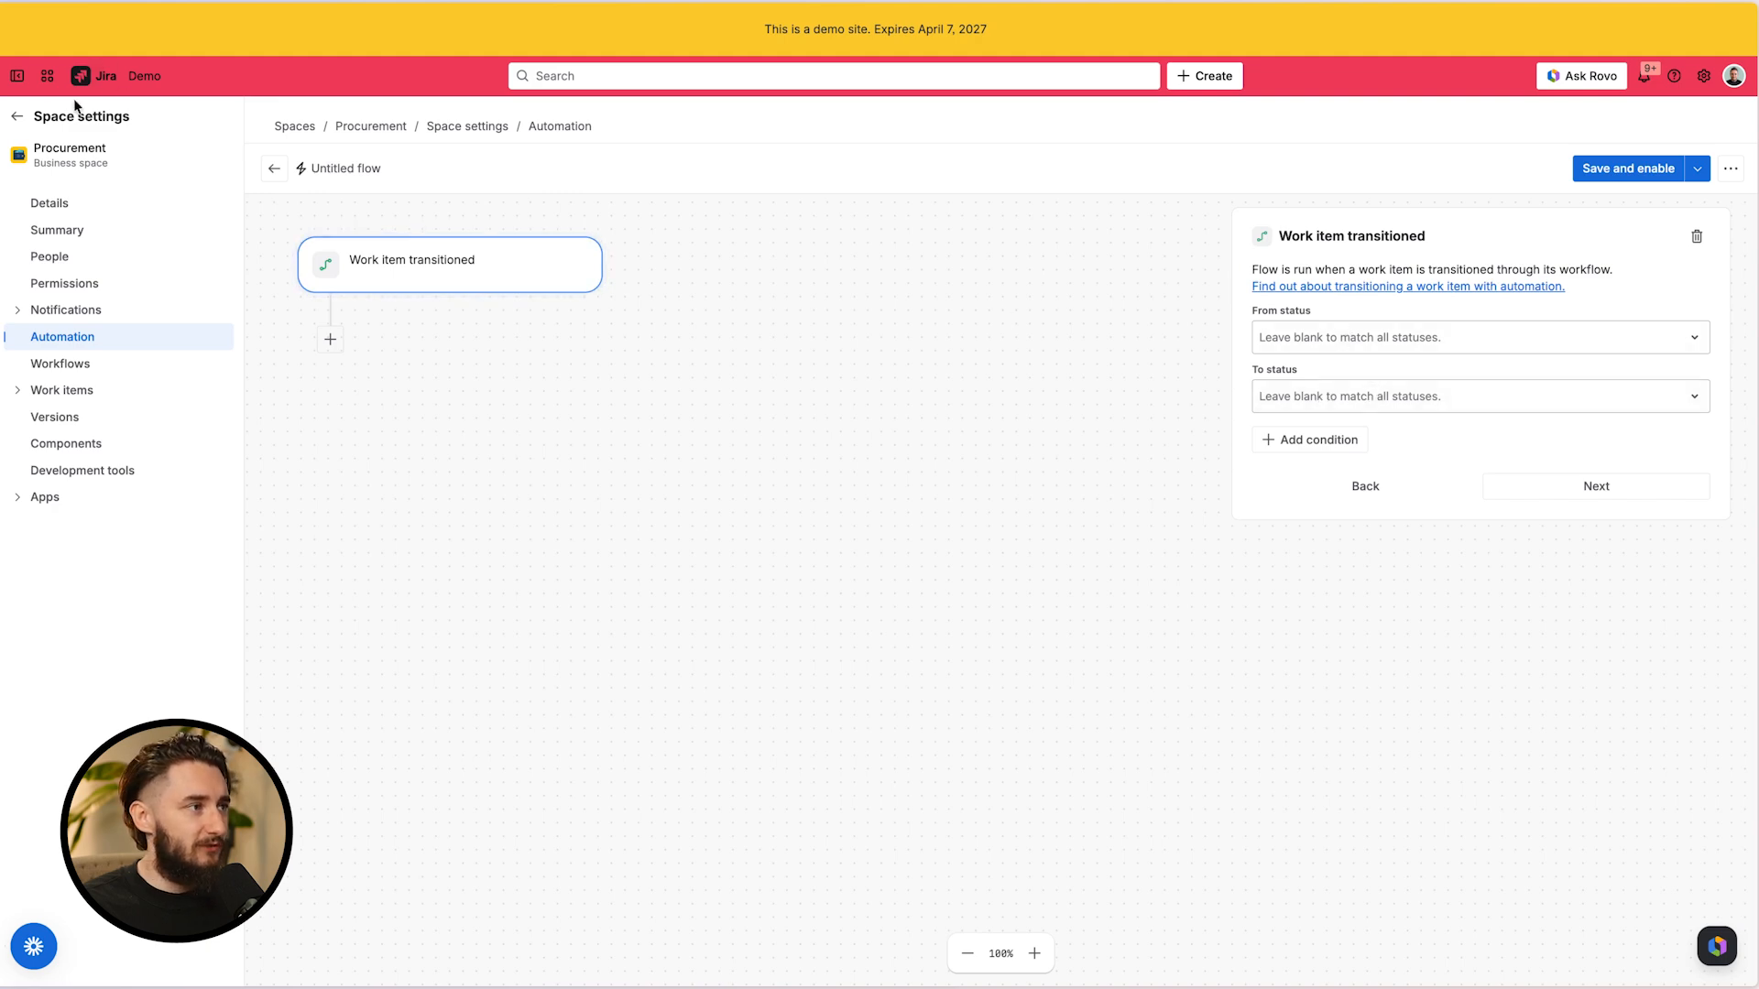
Open the Procurement board in a separate browser tab, check its status columns and return to the flow
{"action": "mouse_move", "coordinate": [3, 108]}
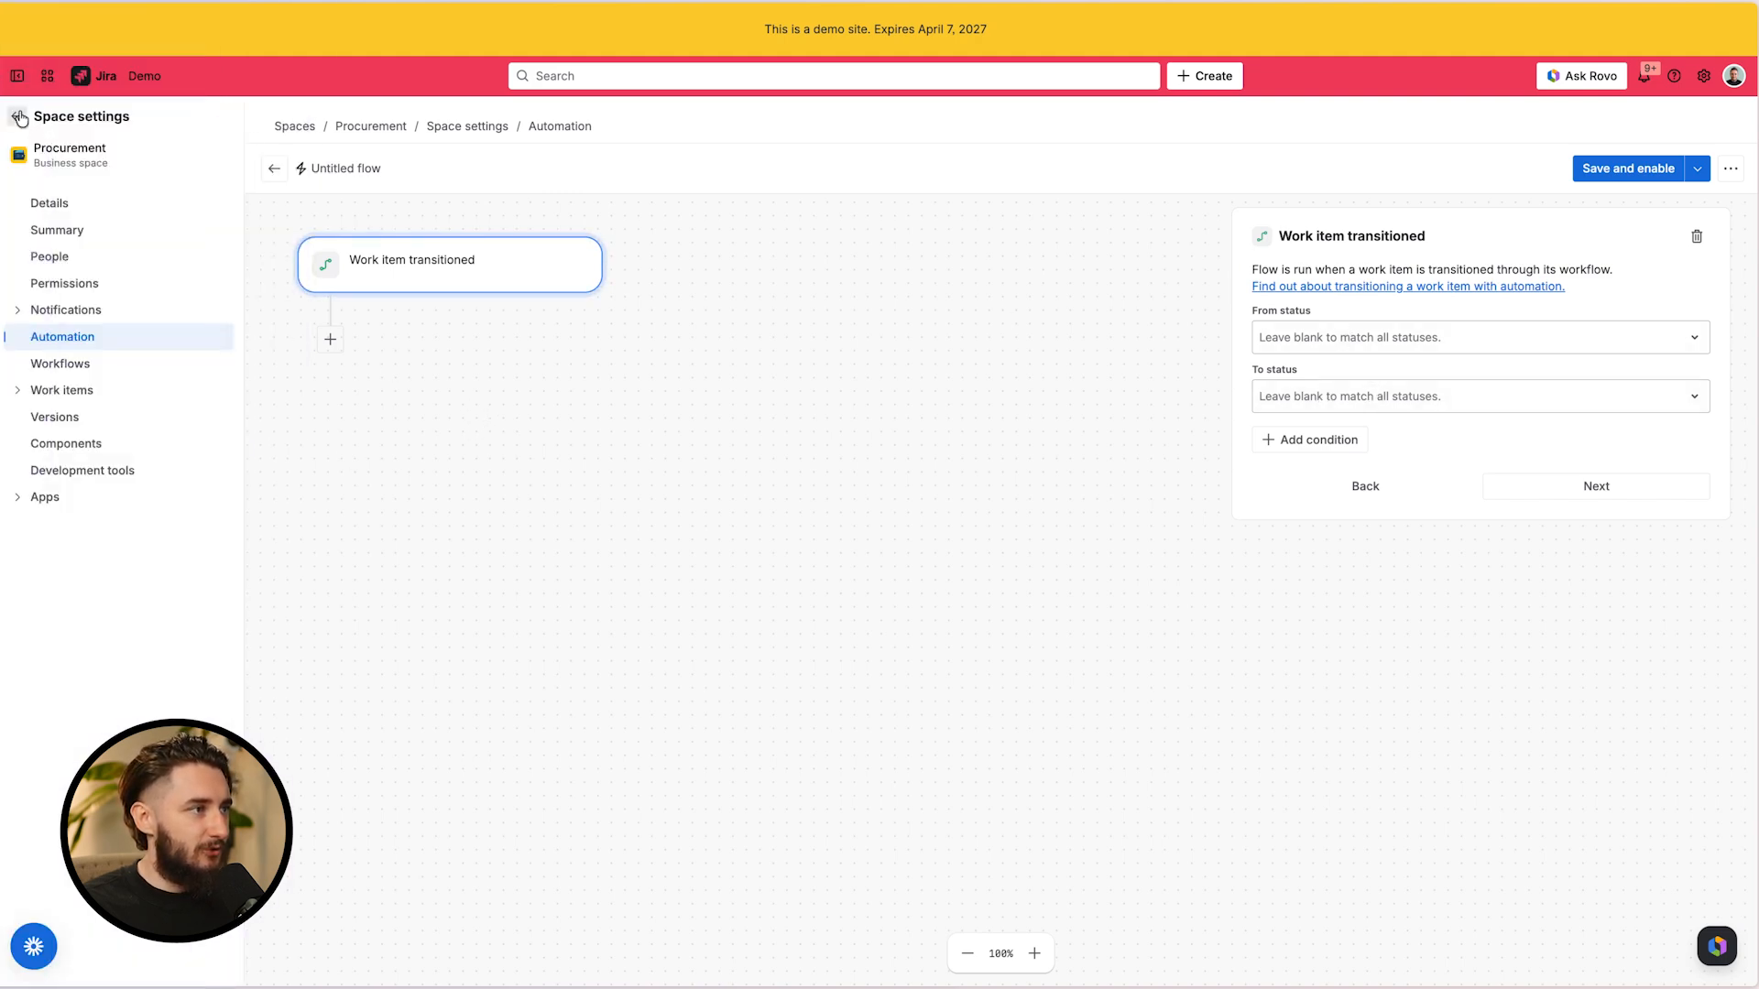
{"action": "left_click", "coordinate": [19, 118], "text": "super"}
{"action": "left_click", "coordinate": [143, 405]}
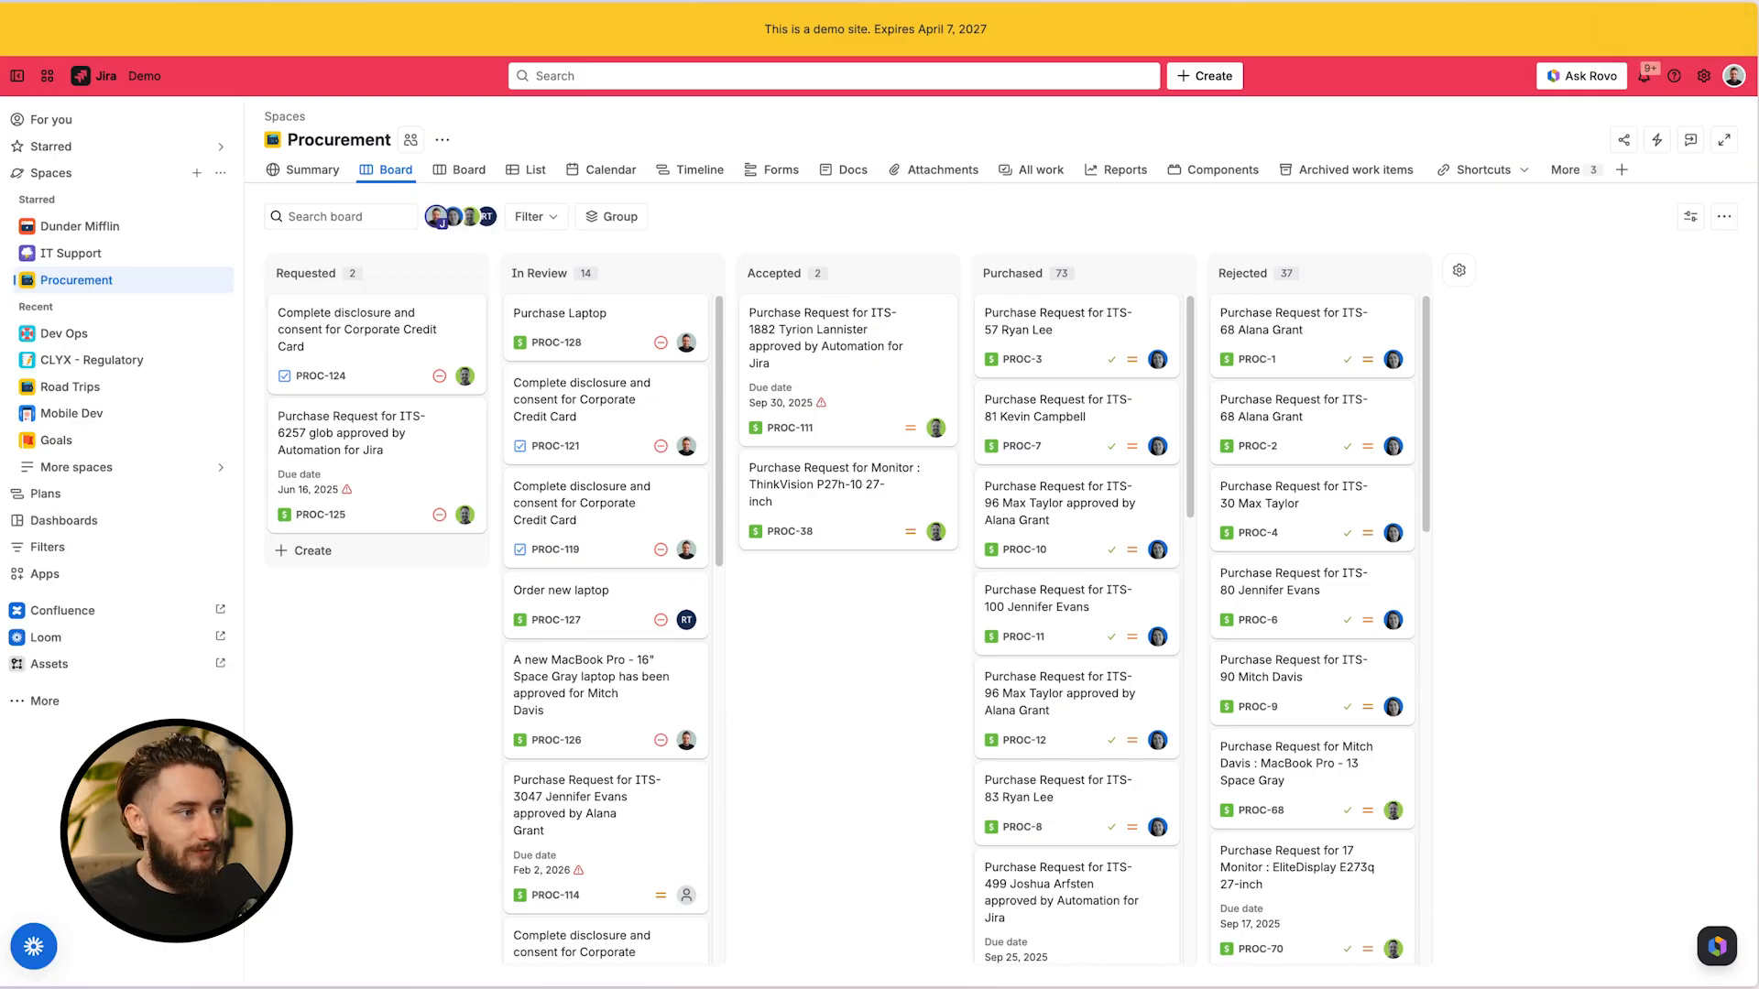
{"action": "mouse_move", "coordinate": [146, 403]}
{"action": "left_click", "coordinate": [179, 370]}
Set the Work item transitioned trigger to run from status Requested to status Purchased
{"action": "left_click", "coordinate": [1426, 344]}
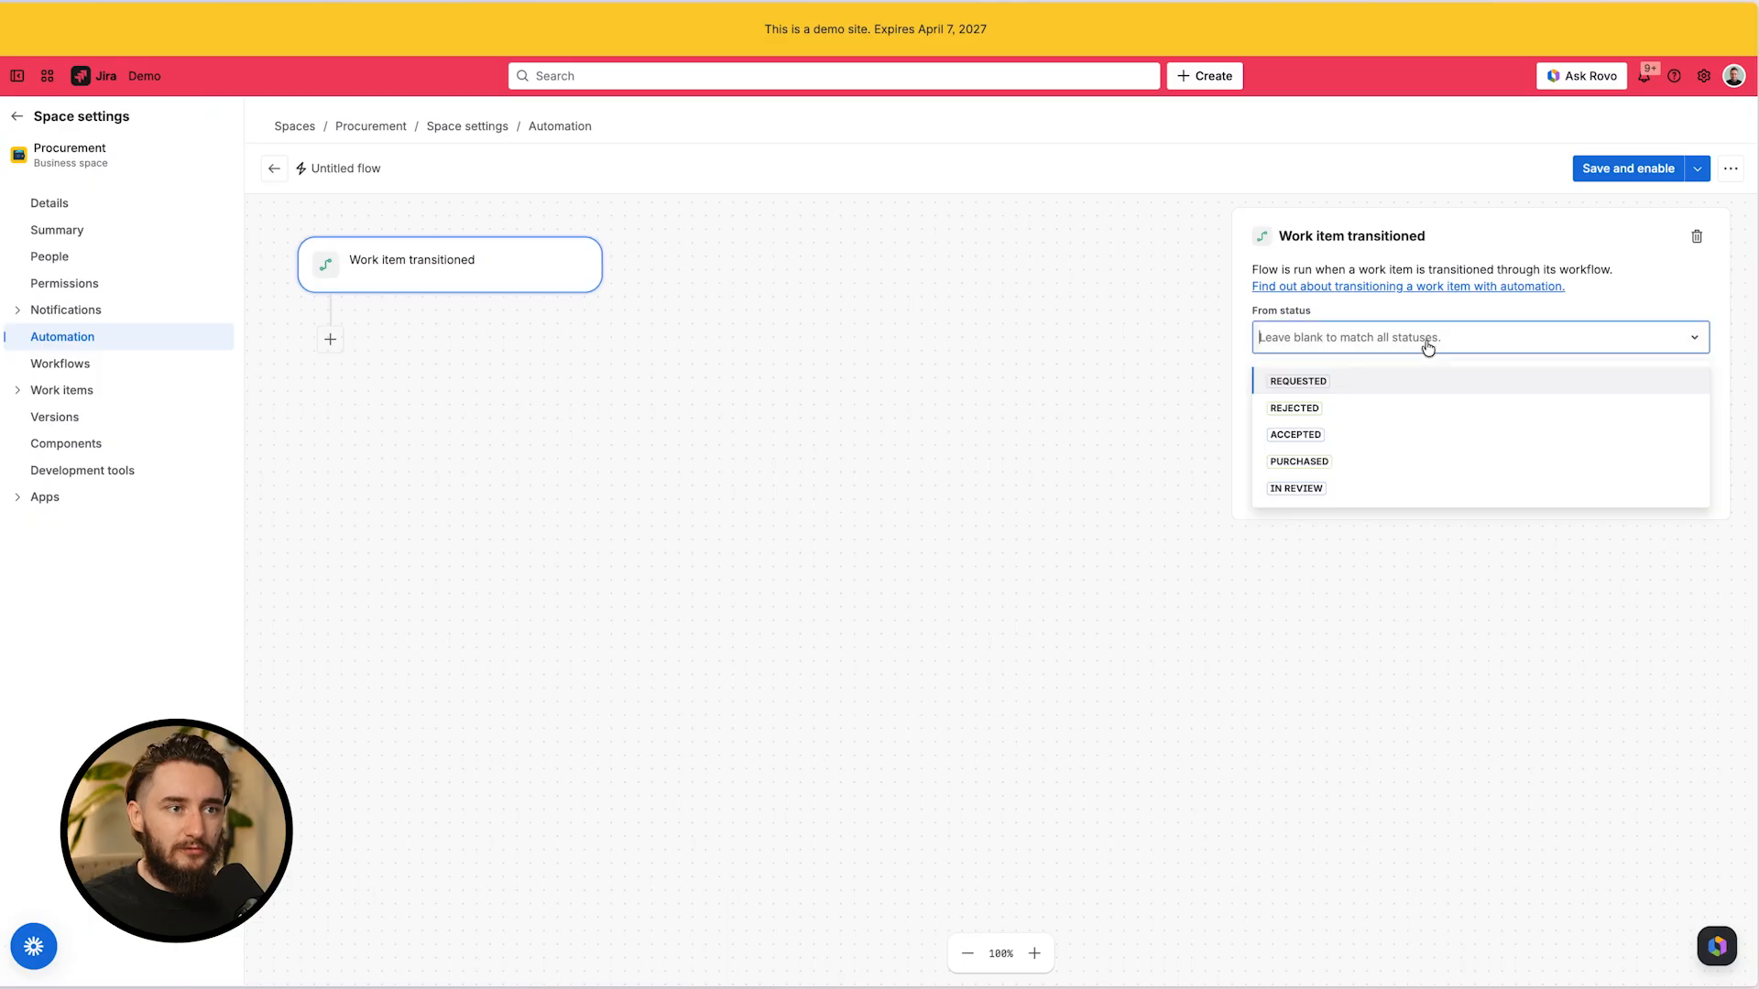
{"action": "left_click", "coordinate": [1426, 382]}
{"action": "left_click", "coordinate": [1420, 396]}
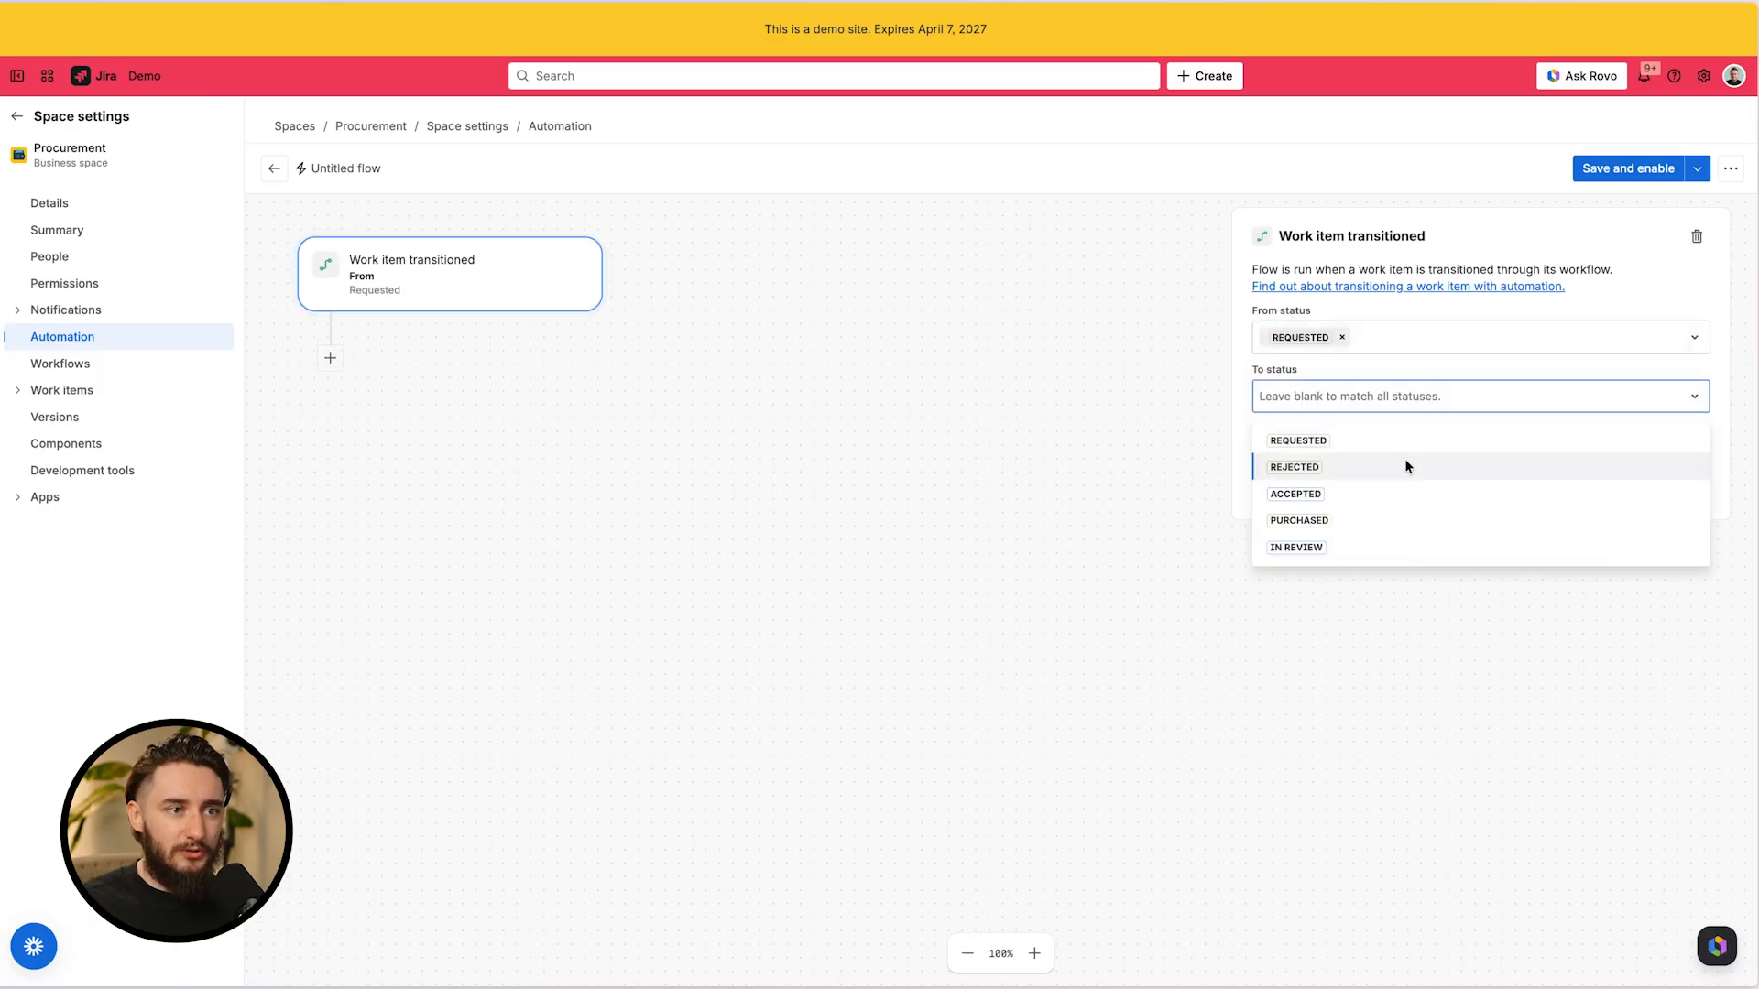
{"action": "left_click", "coordinate": [1404, 522]}
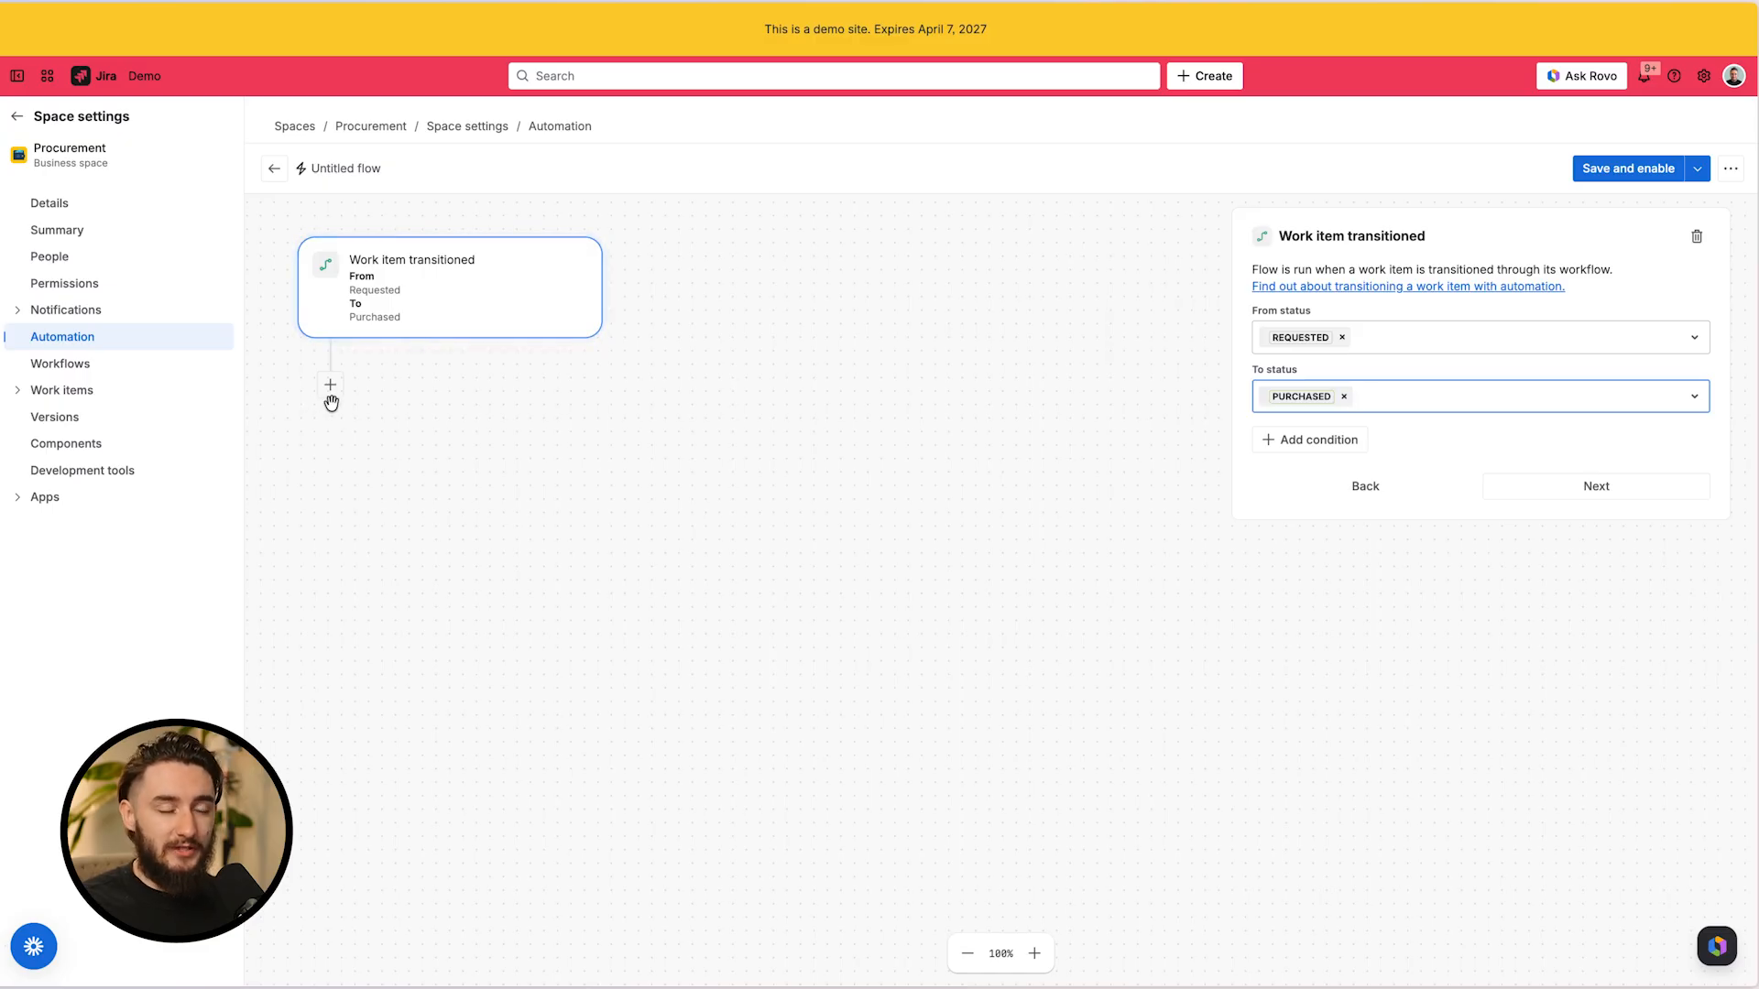
Examine the Requested and Purchased columns on the Procurement board and return to the flow editor
{"action": "mouse_move", "coordinate": [161, 471]}
{"action": "left_click", "coordinate": [172, 409]}
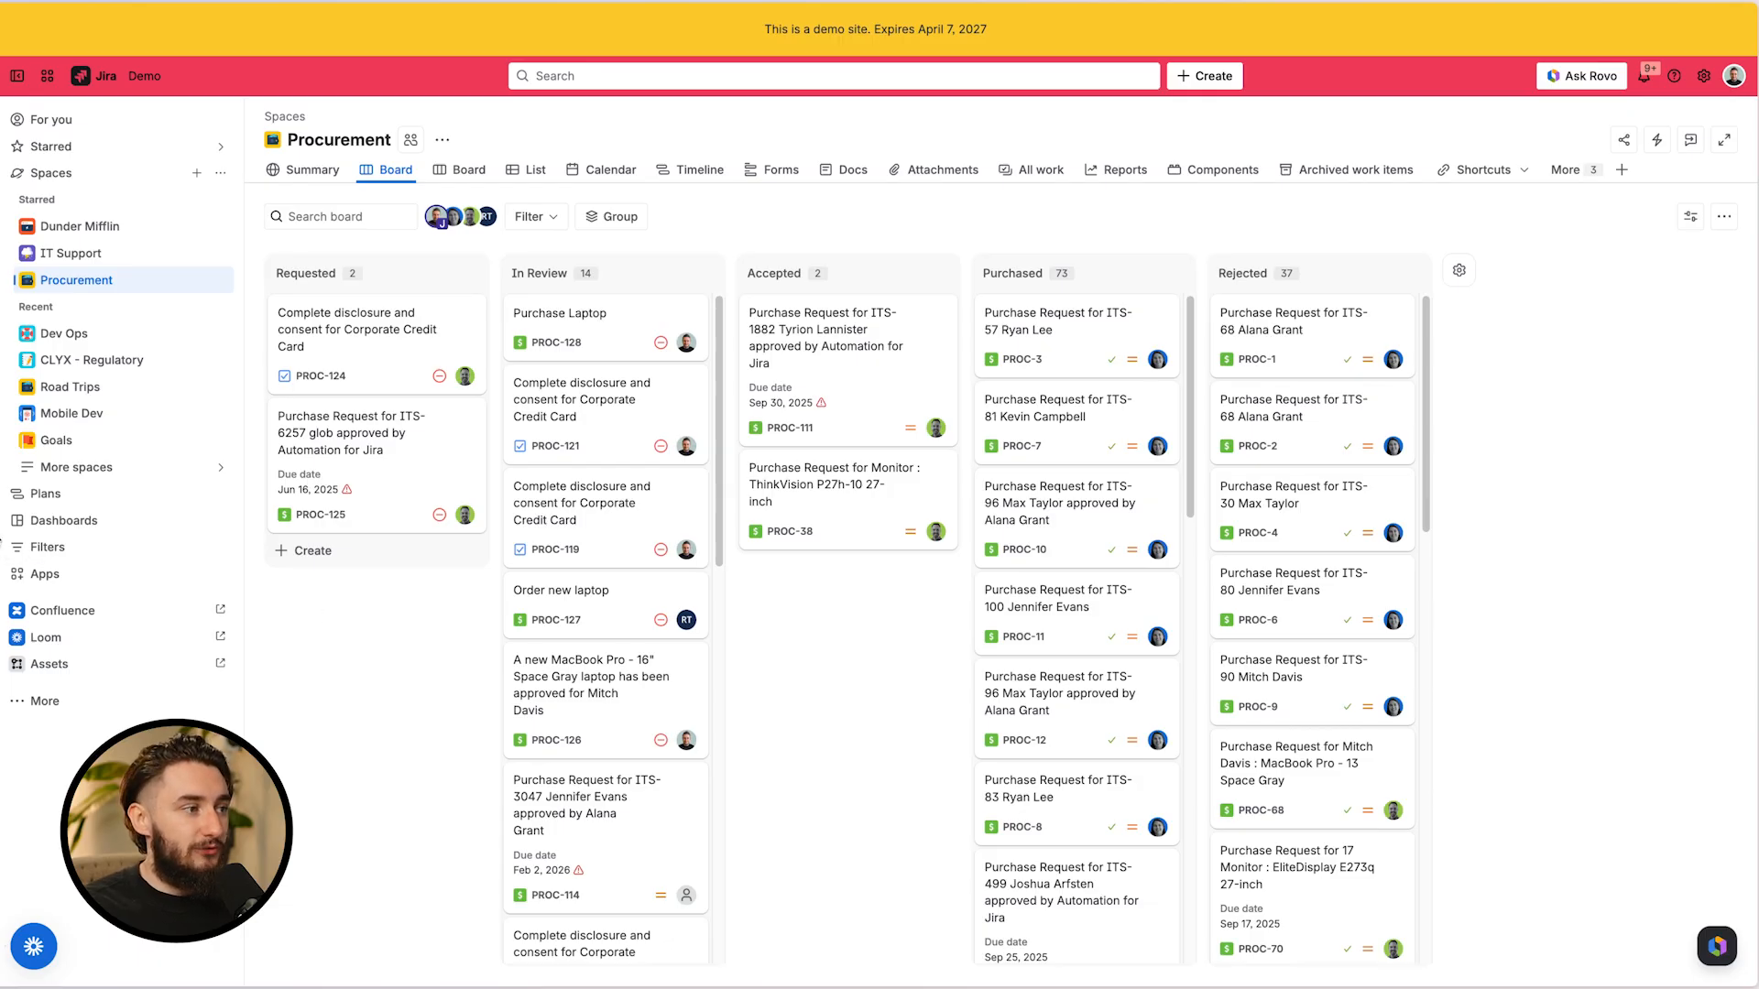
{"action": "mouse_move", "coordinate": [3, 366]}
{"action": "left_click", "coordinate": [158, 366]}
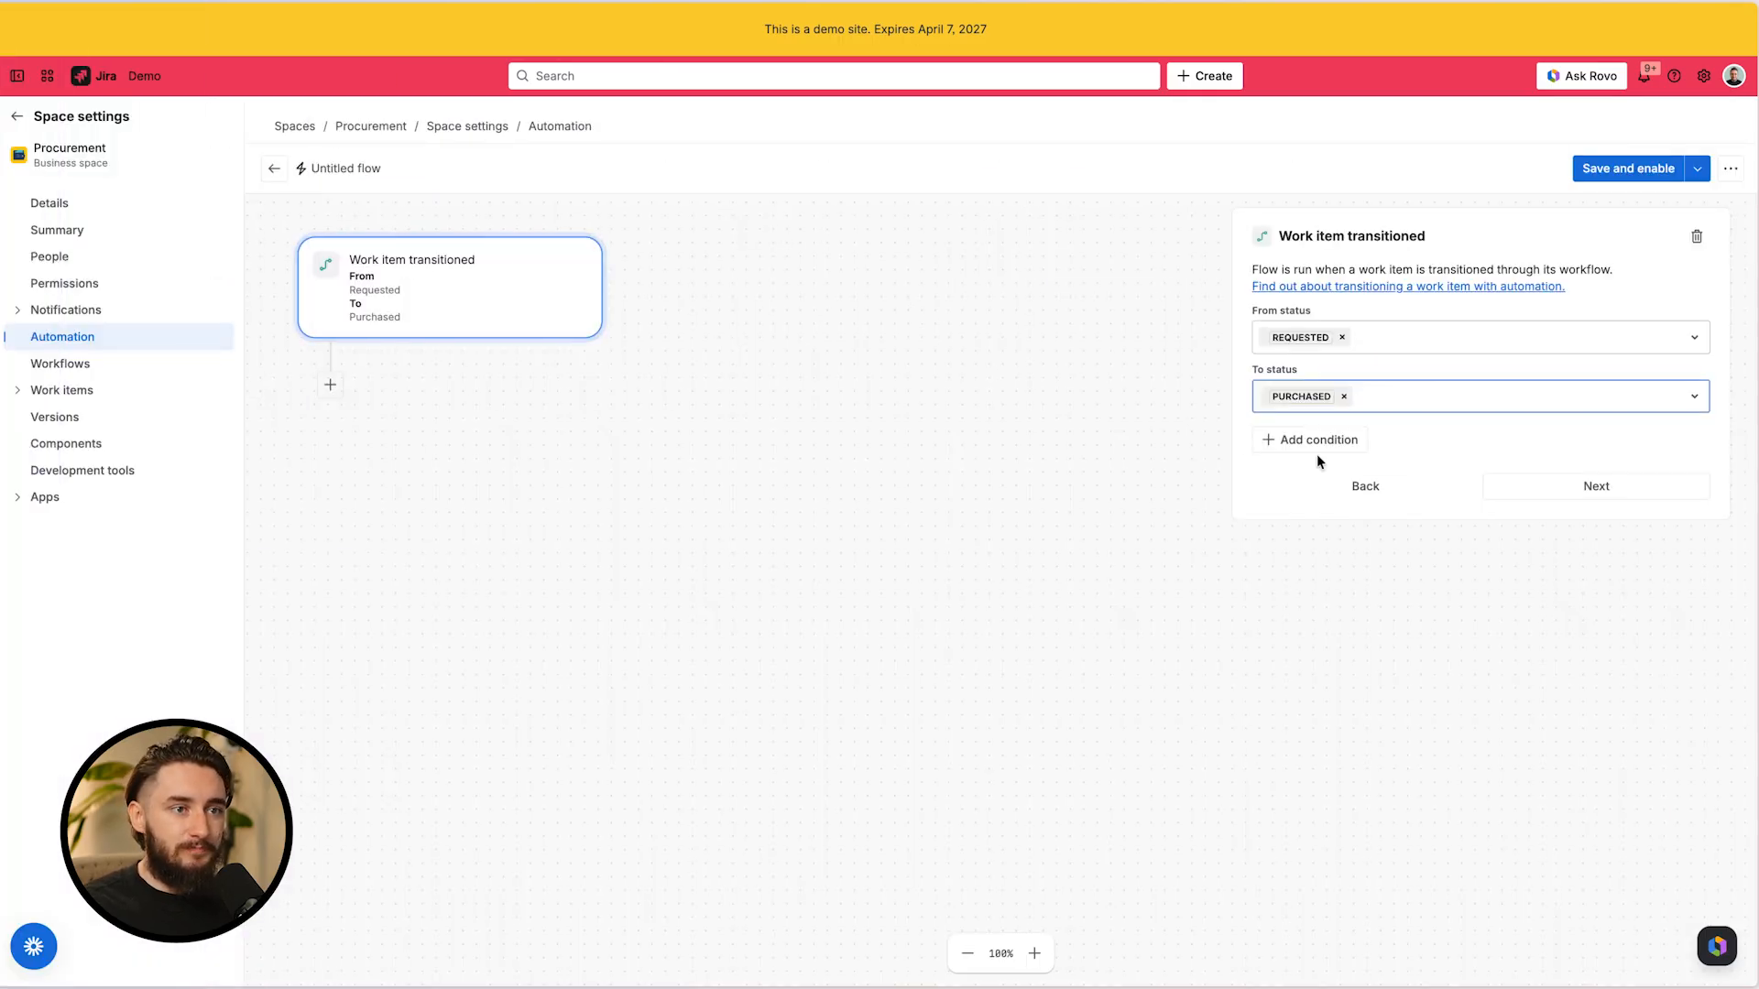
Add an Assign work item action below the trigger that assigns to the user who triggered the event
{"action": "left_click", "coordinate": [336, 385]}
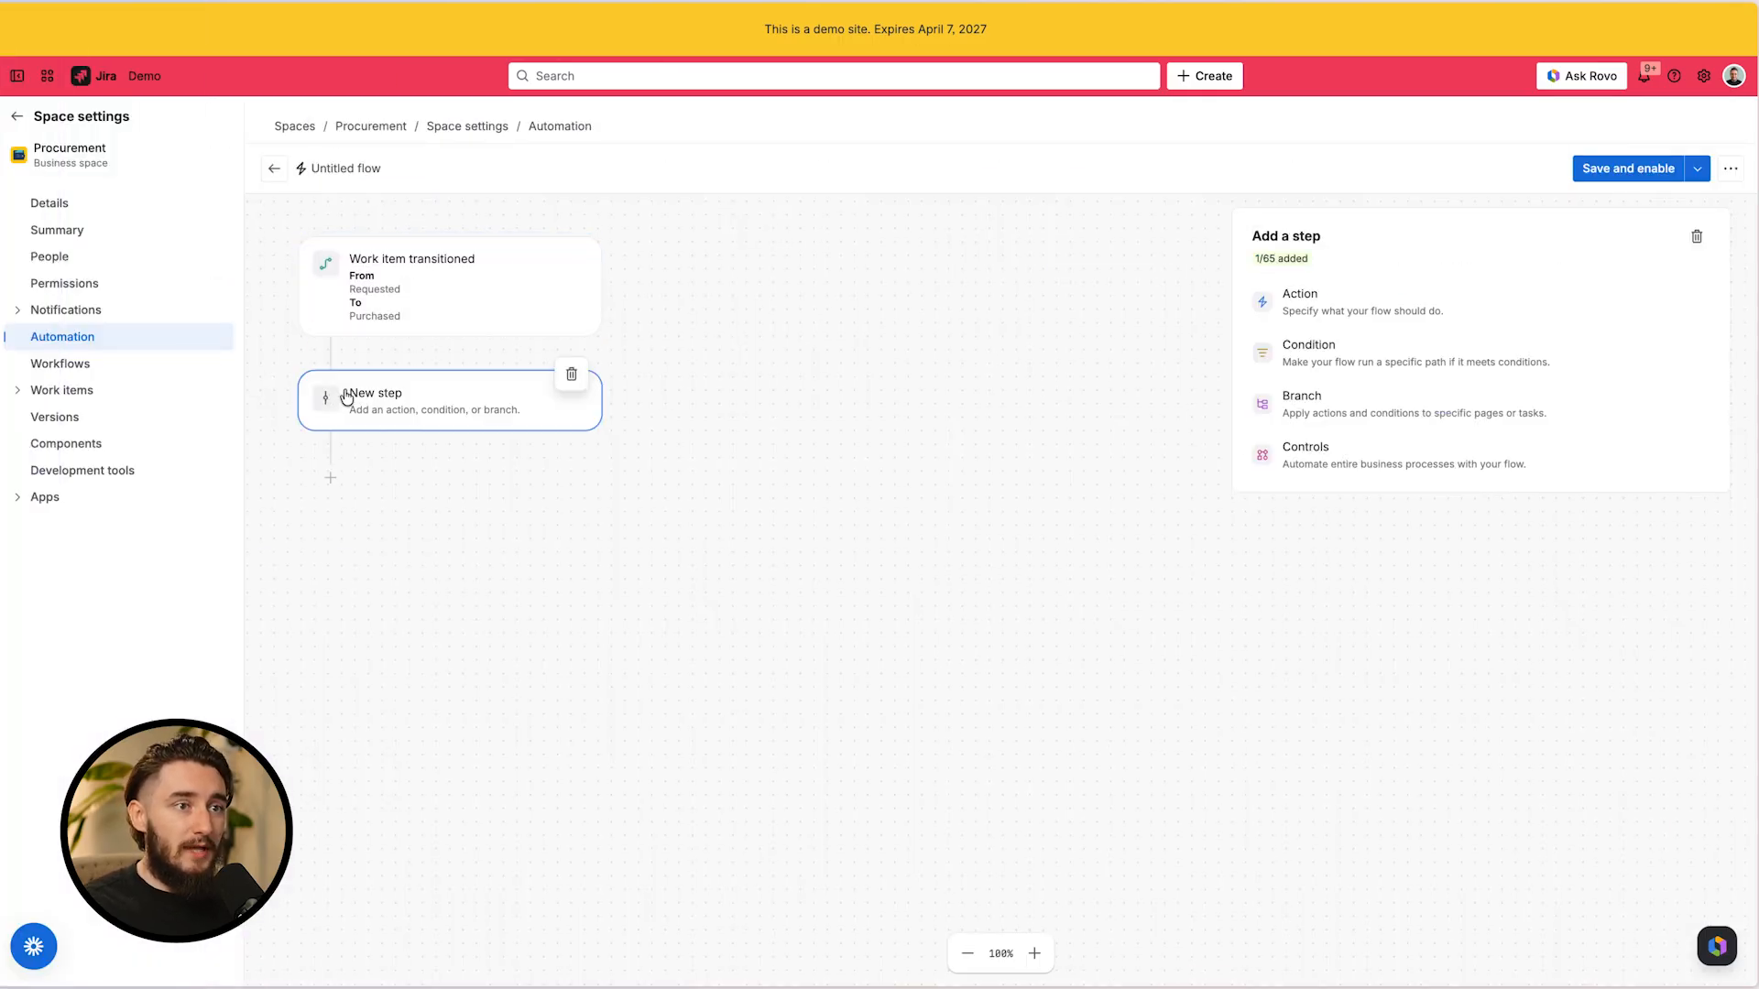
{"action": "left_click", "coordinate": [1425, 303]}
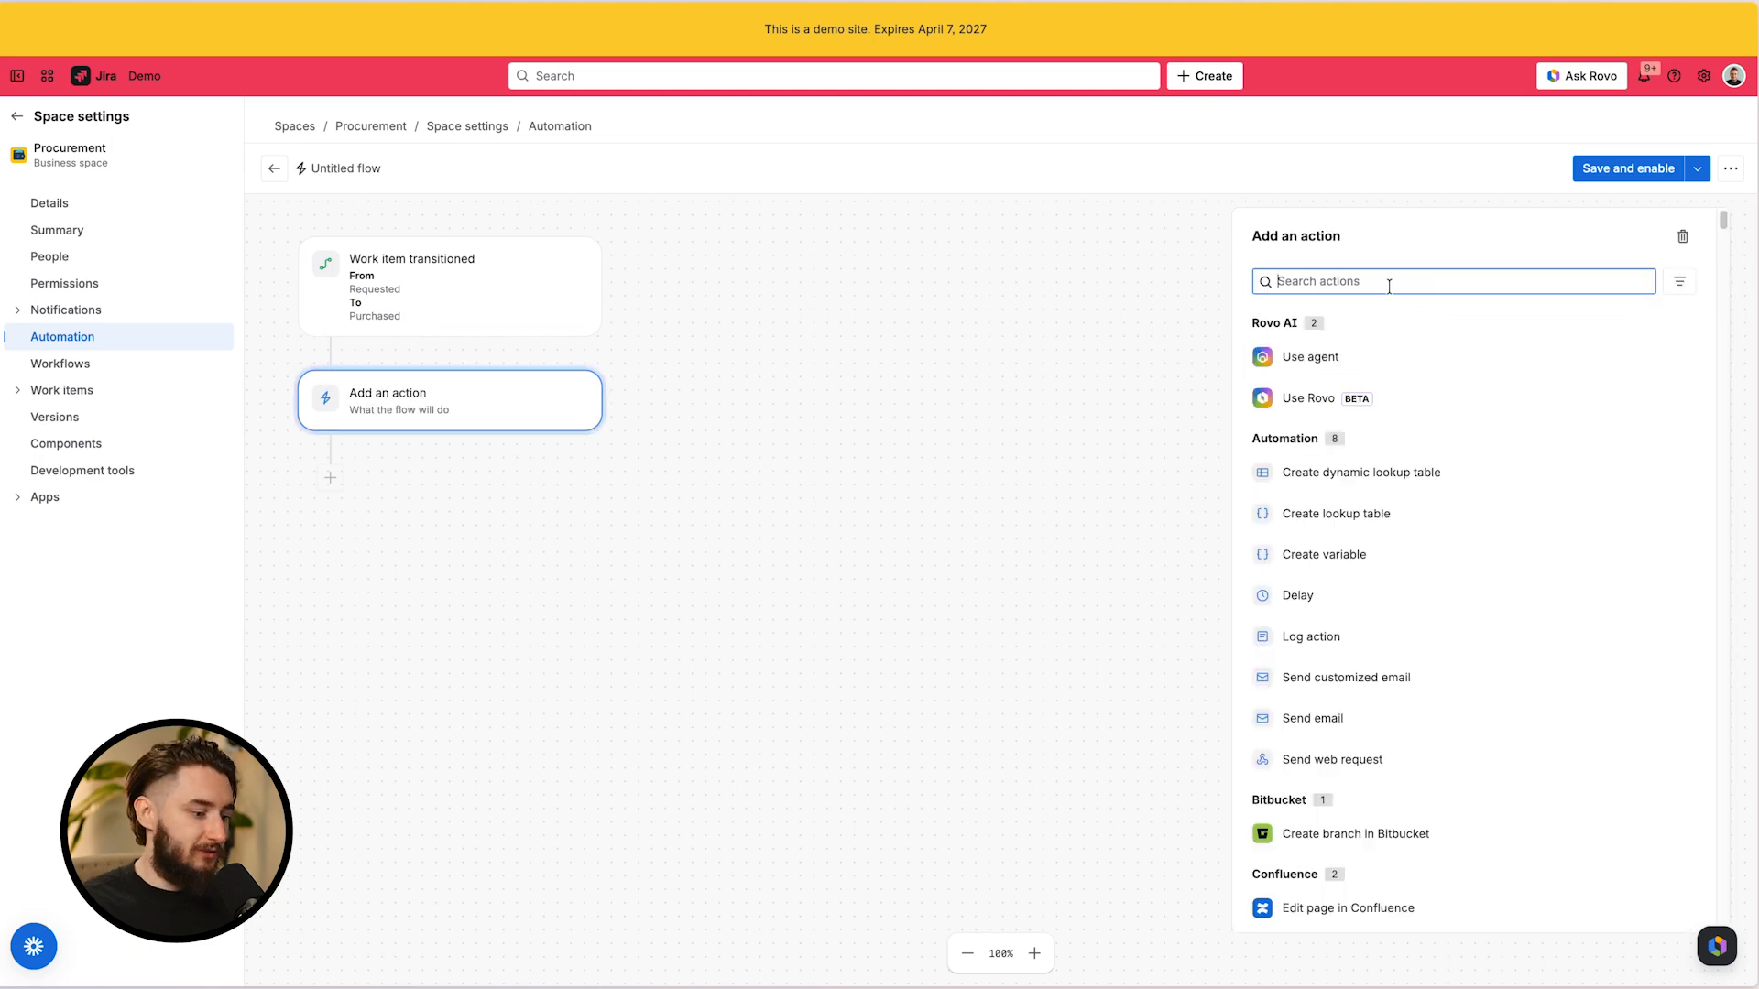
{"action": "type", "text": "assign"}
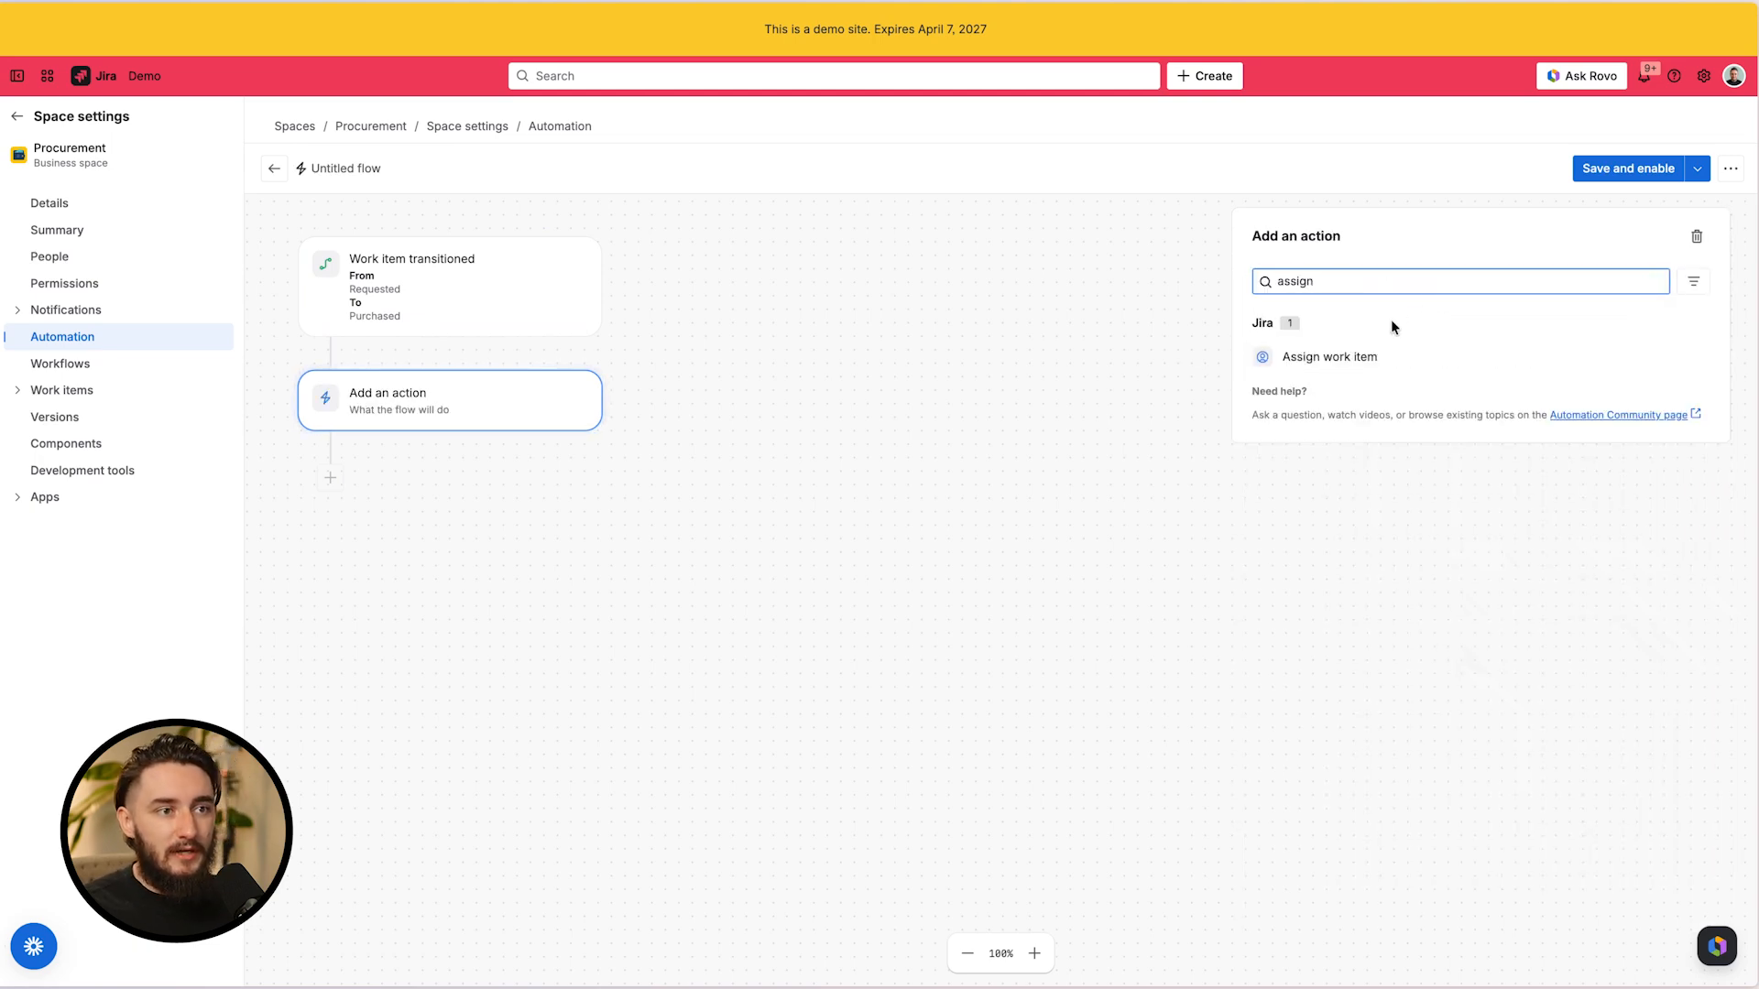
{"action": "left_click", "coordinate": [1388, 356]}
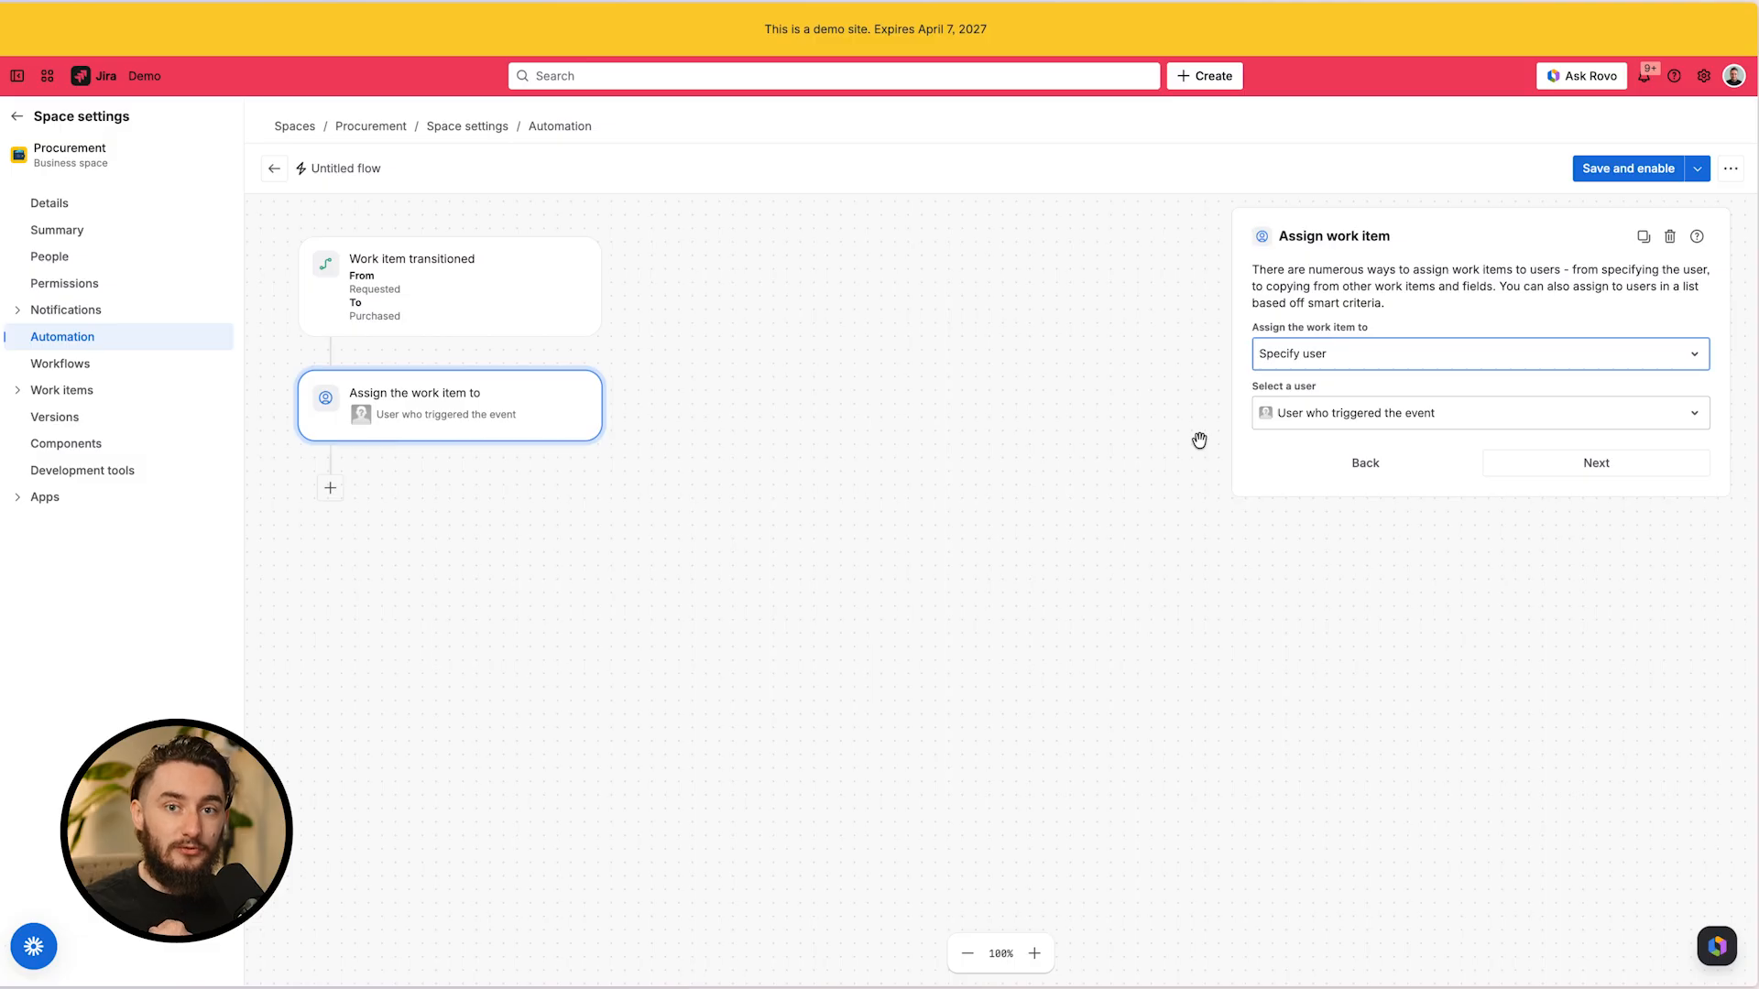
Save the flow under the name "Assigning Test" with private editing and turn it on
{"action": "left_click", "coordinate": [1619, 168]}
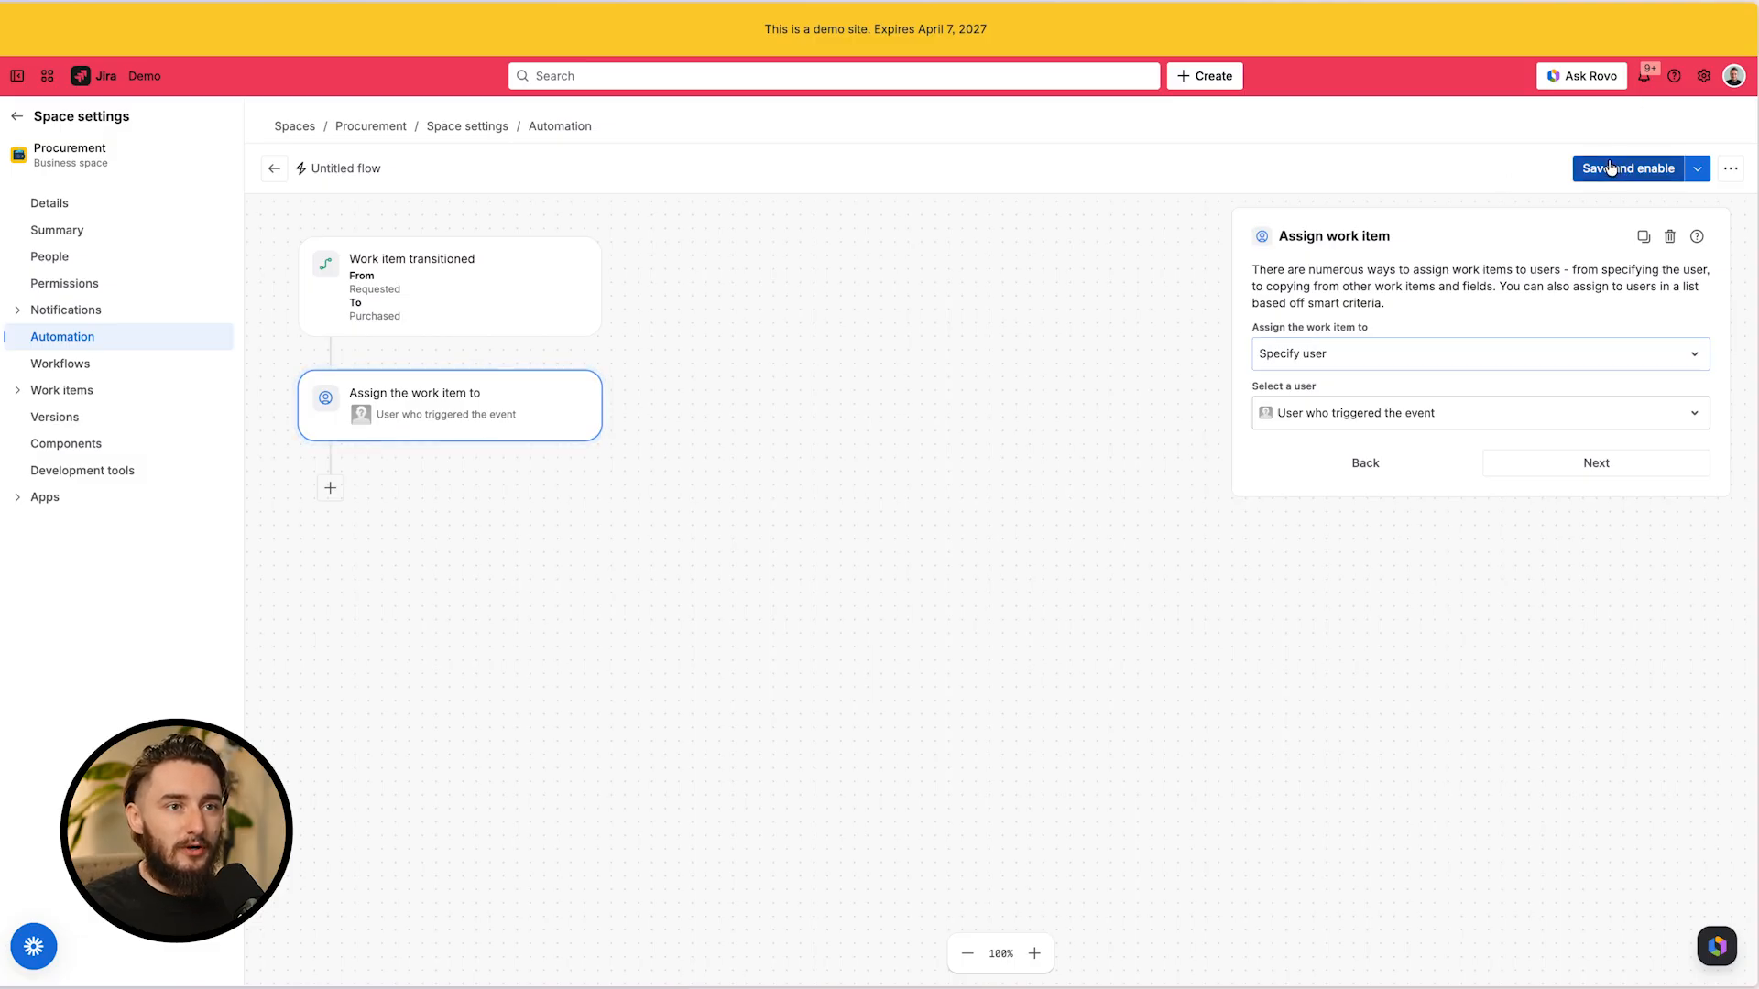
{"action": "type", "text": "Assigning Test"}
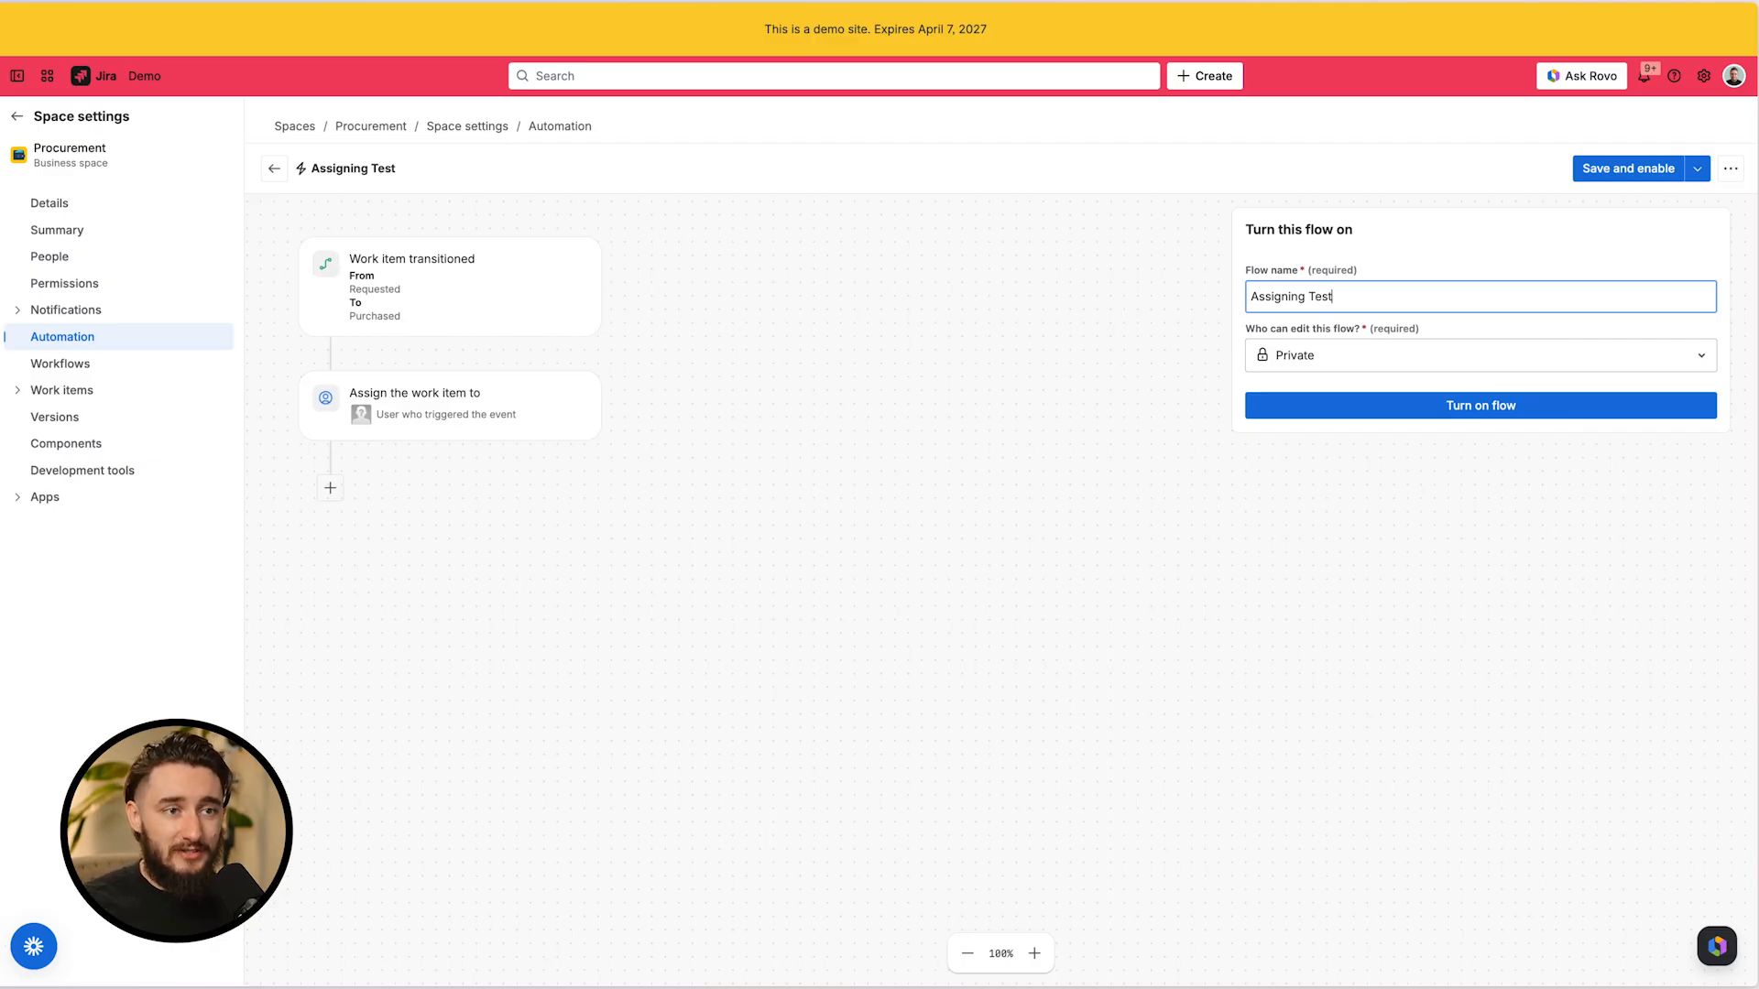
{"action": "left_click", "coordinate": [1493, 406]}
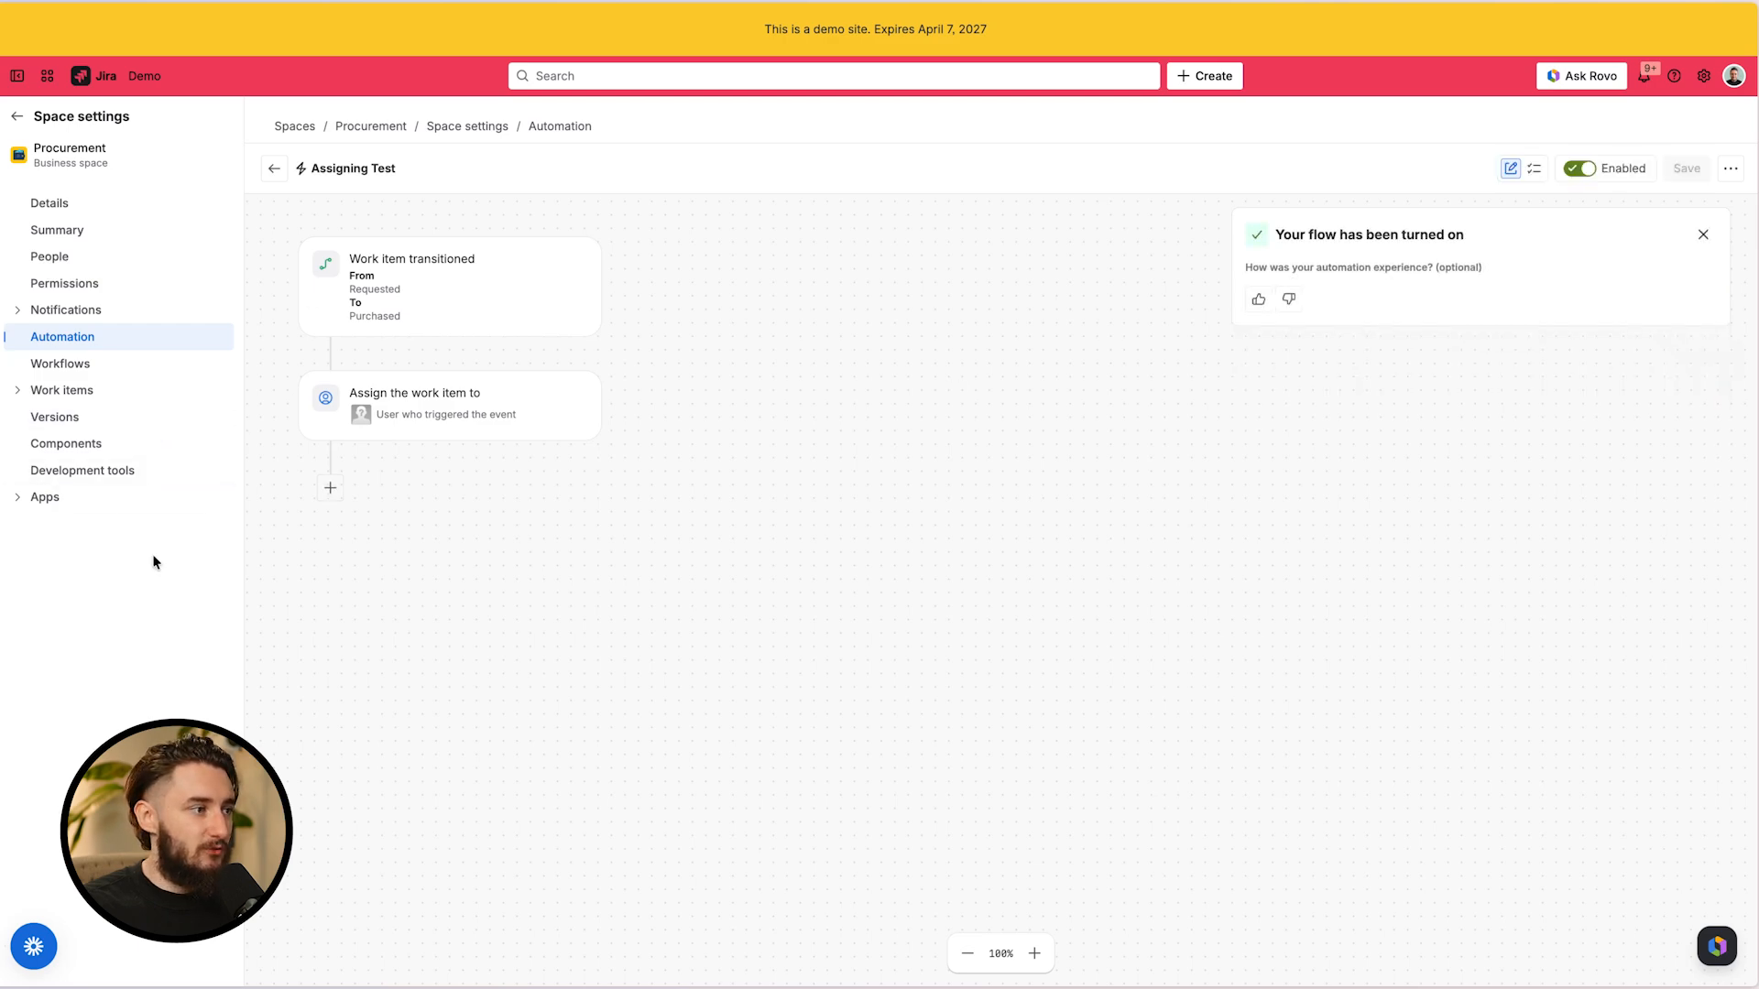
Test the flow by moving work item PROC-125 from Requested to Purchased on the board and completing the Demo Fast Track transition
{"action": "mouse_move", "coordinate": [2, 549]}
{"action": "left_click", "coordinate": [156, 408]}
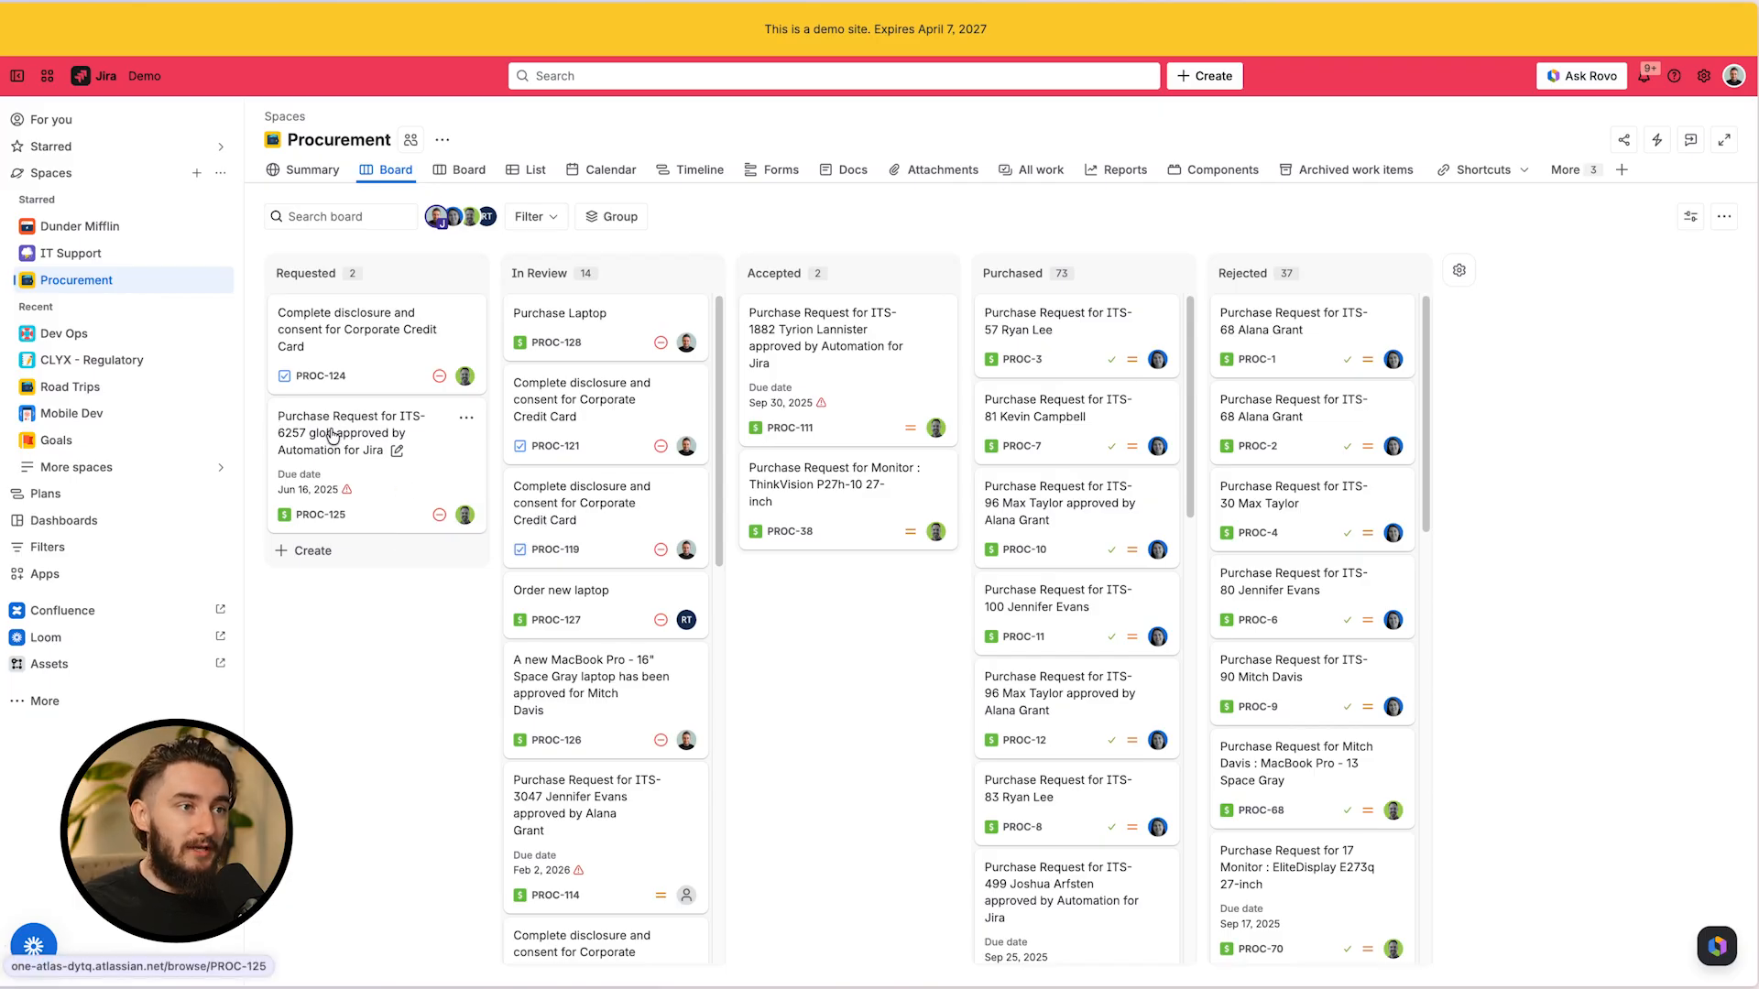
{"action": "left_click_drag", "start_coordinate": [331, 437], "coordinate": [1096, 320]}
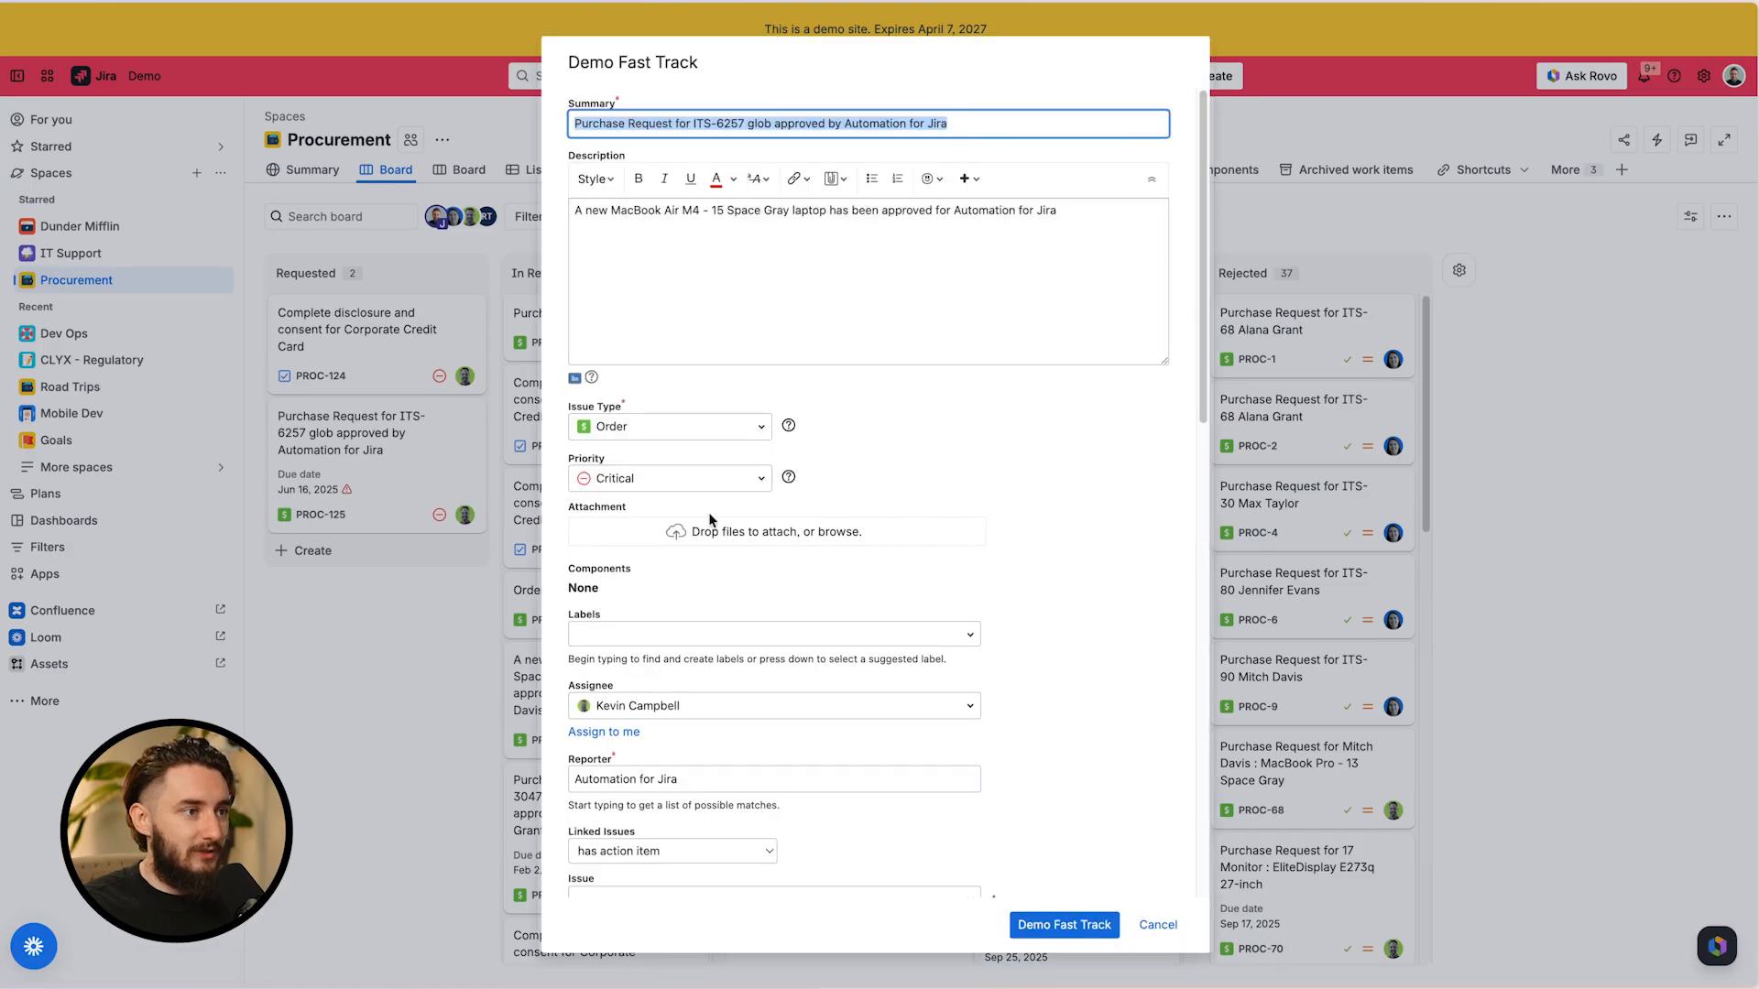
{"action": "scroll", "coordinate": [962, 494], "scroll_direction": "down", "scroll_amount": 2}
{"action": "left_click", "coordinate": [1053, 927]}
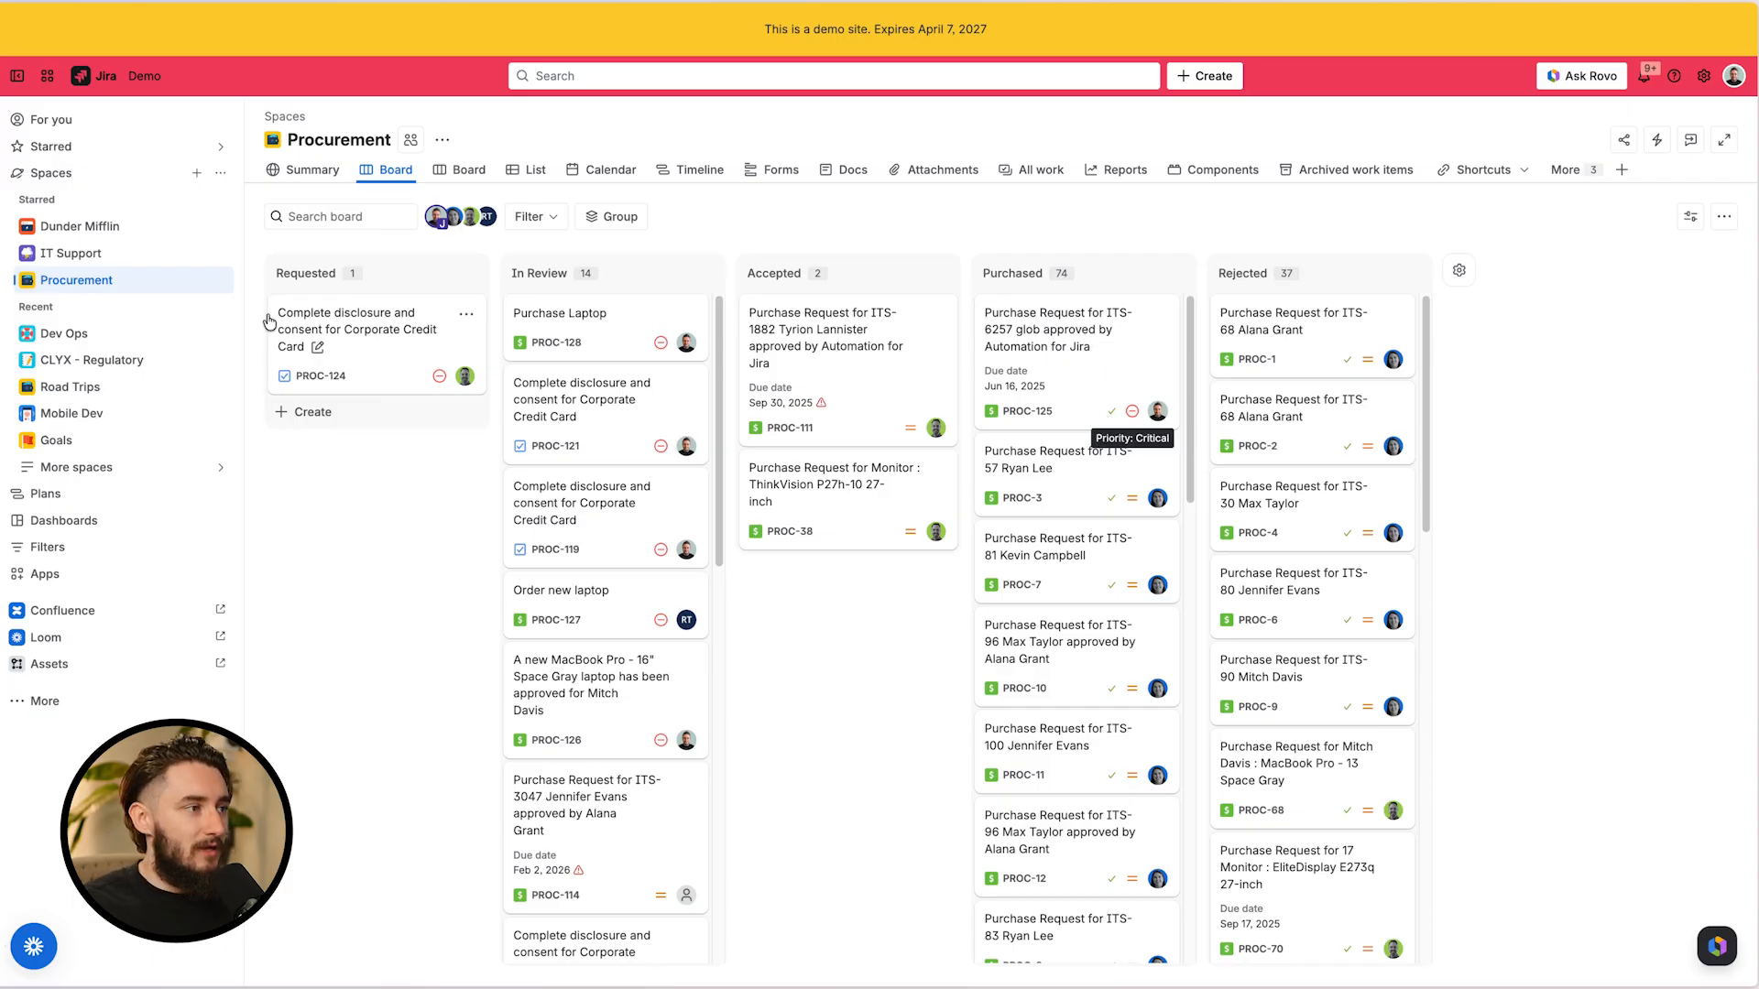
Return to the Assigning Test flow and review its additional options and trigger configuration
{"action": "mouse_move", "coordinate": [3, 367]}
{"action": "left_click", "coordinate": [165, 369]}
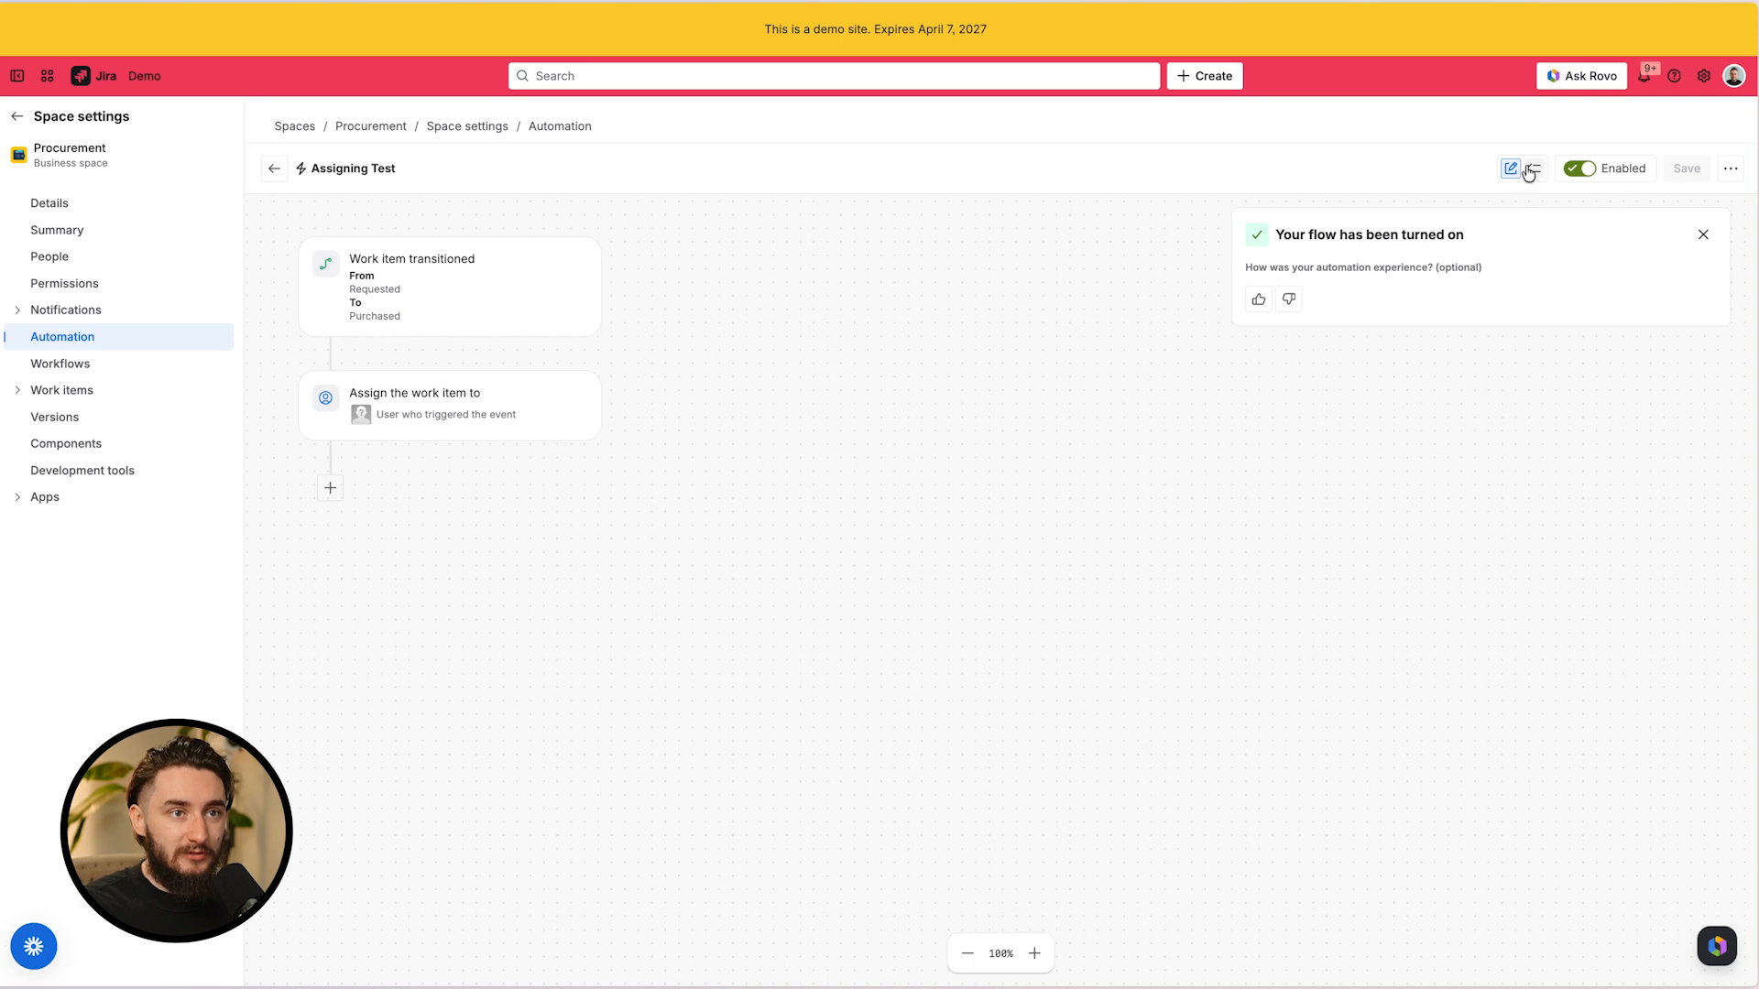
{"action": "left_click", "coordinate": [1729, 168]}
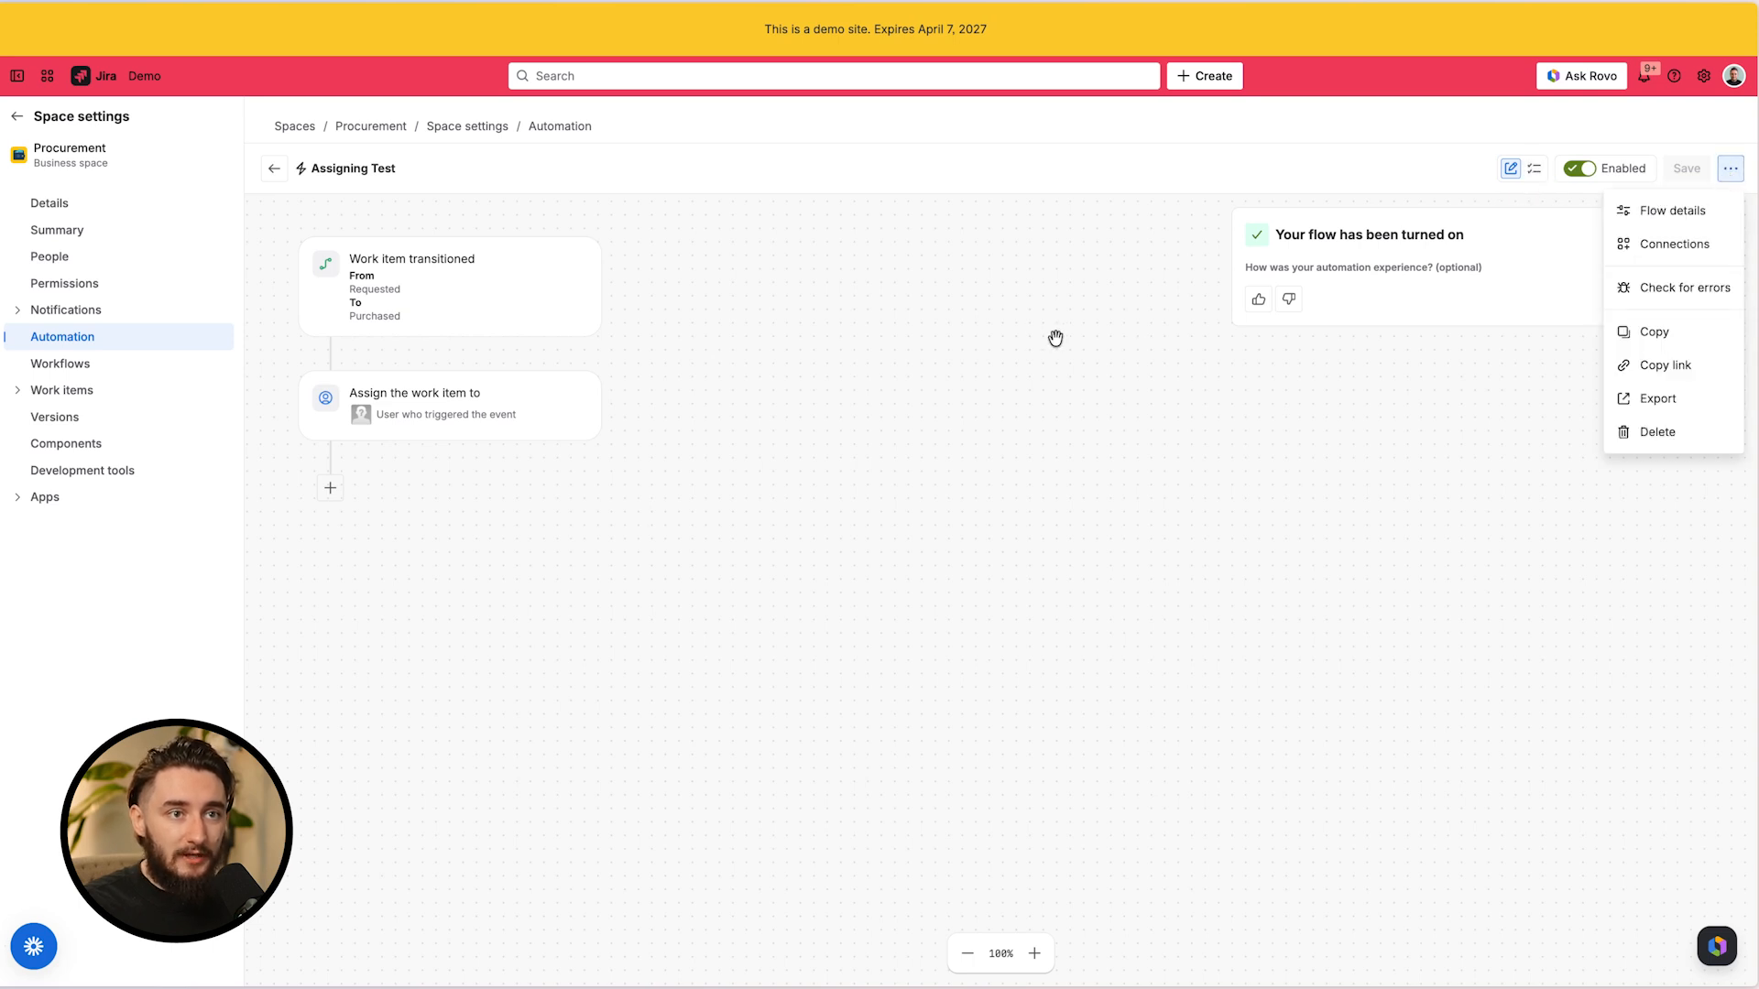
{"action": "left_click", "coordinate": [487, 305]}
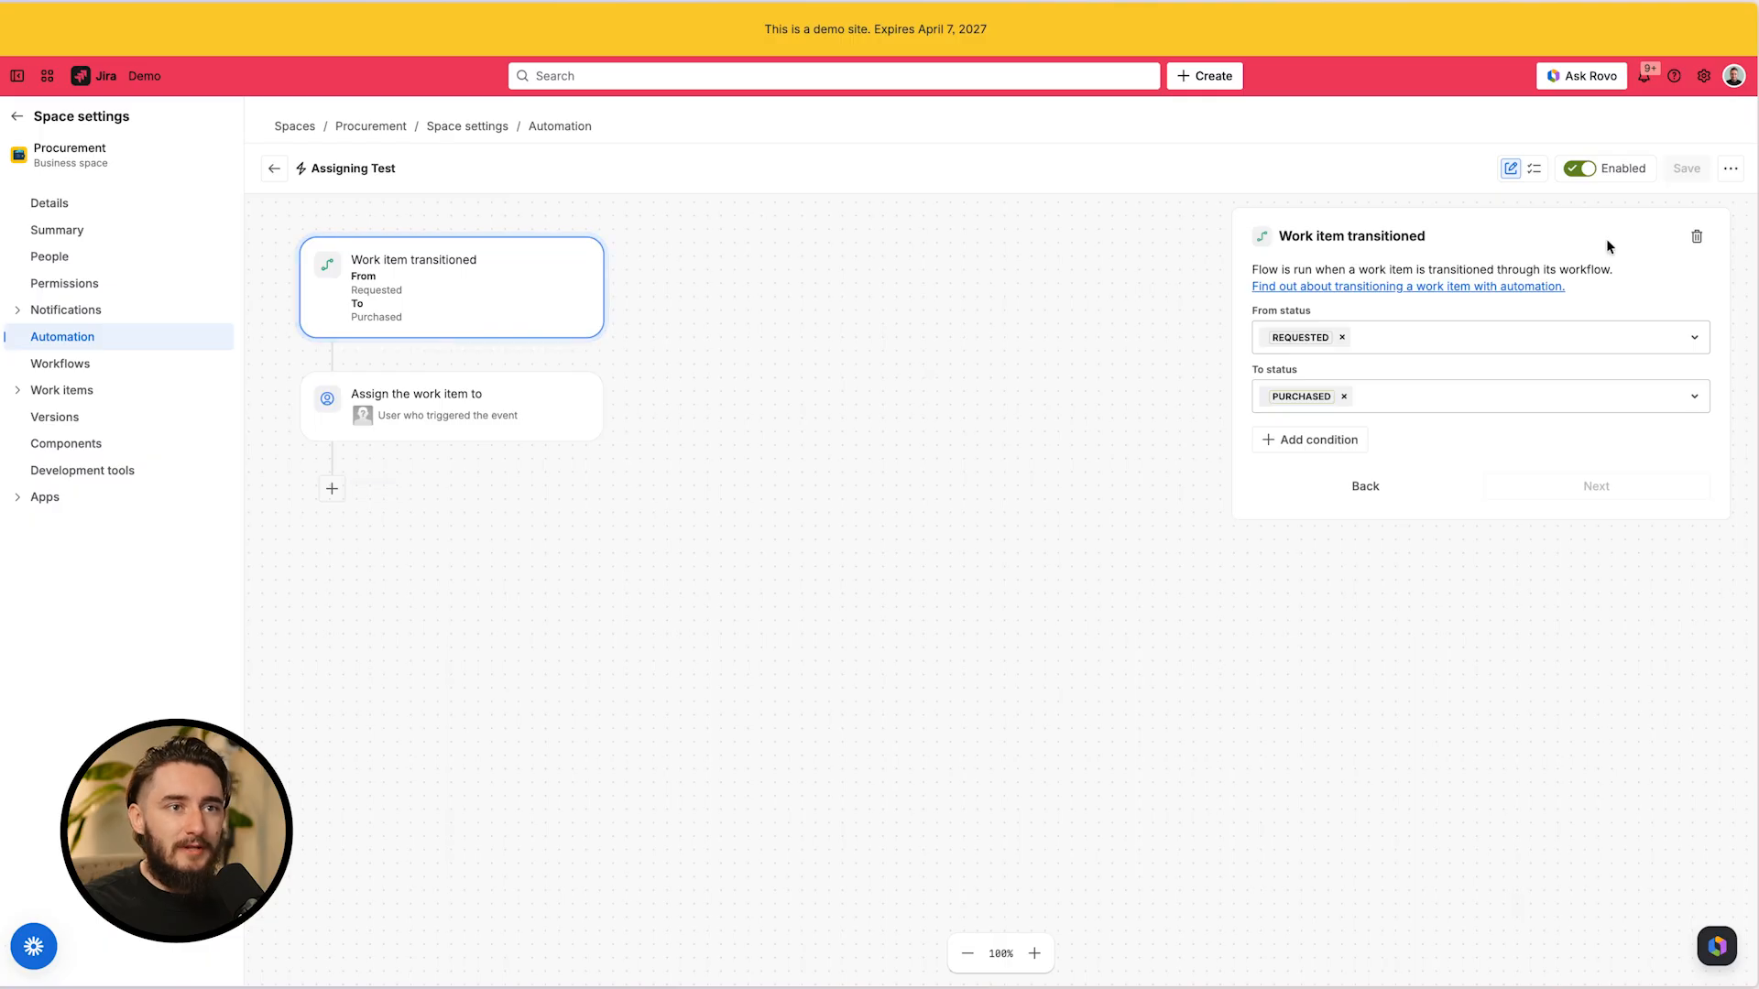
Leave the Assigning Test flow and create another flow from scratch with the Work item created trigger
{"action": "left_click", "coordinate": [275, 169]}
{"action": "left_click", "coordinate": [1620, 157]}
{"action": "left_click", "coordinate": [1629, 196]}
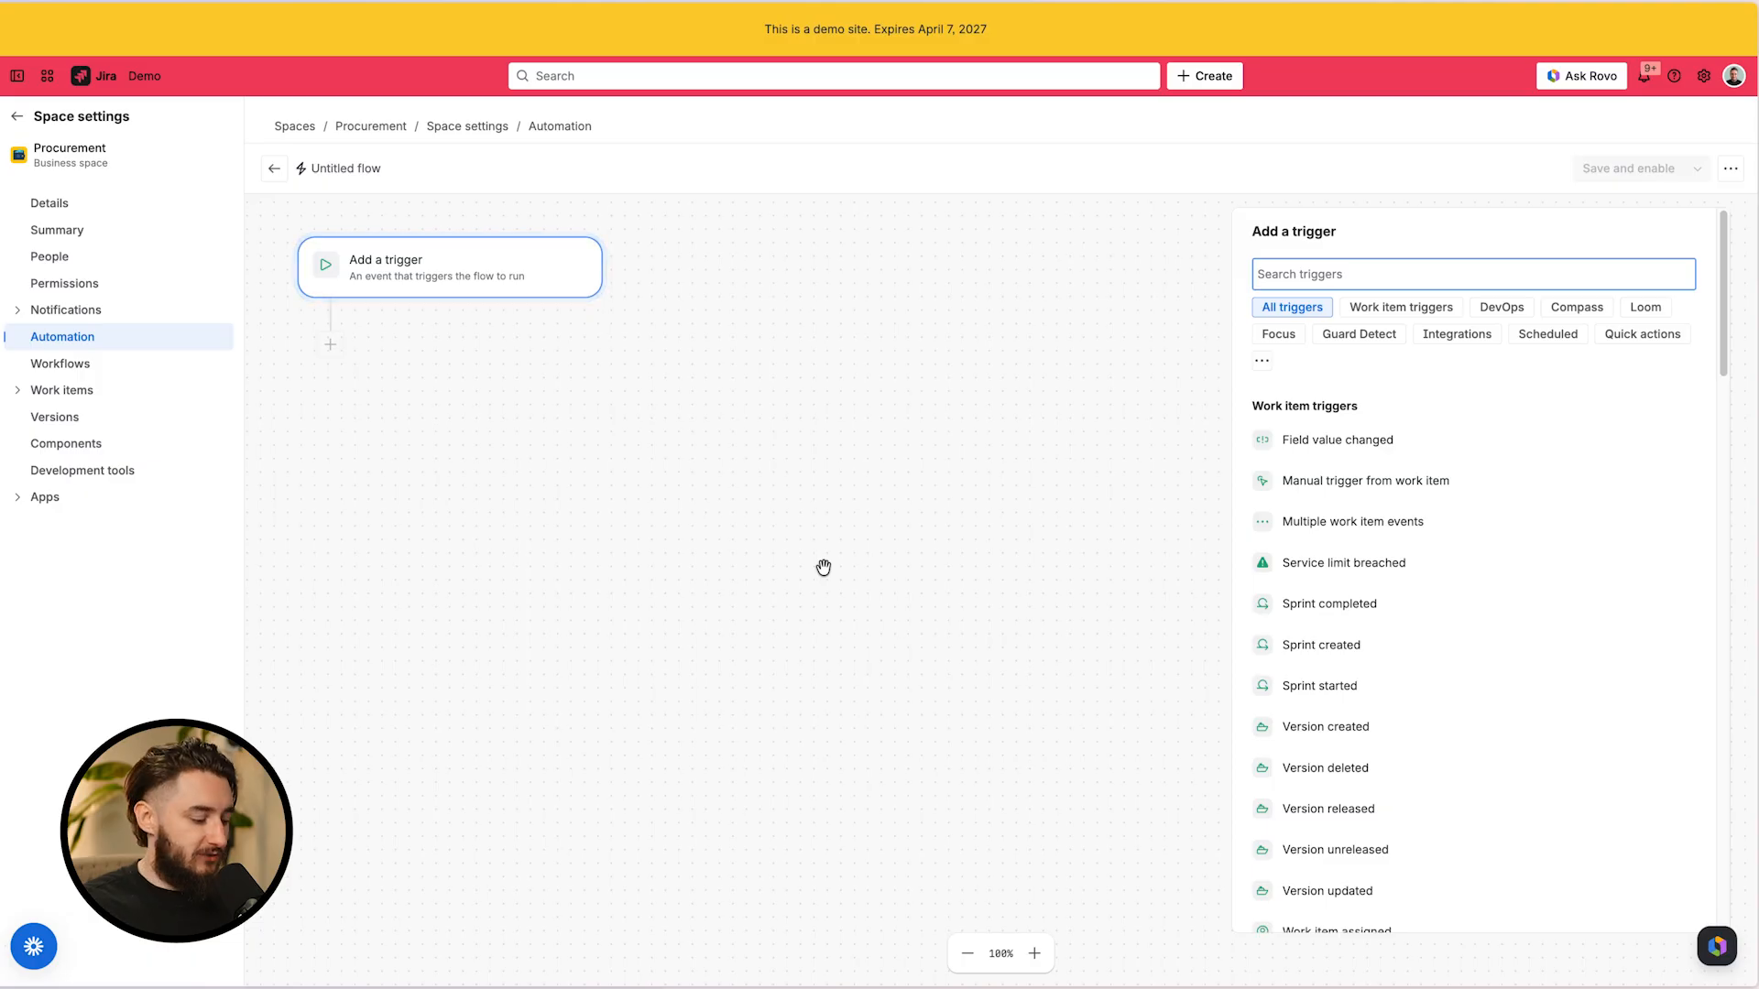
{"action": "type", "text": "crea"}
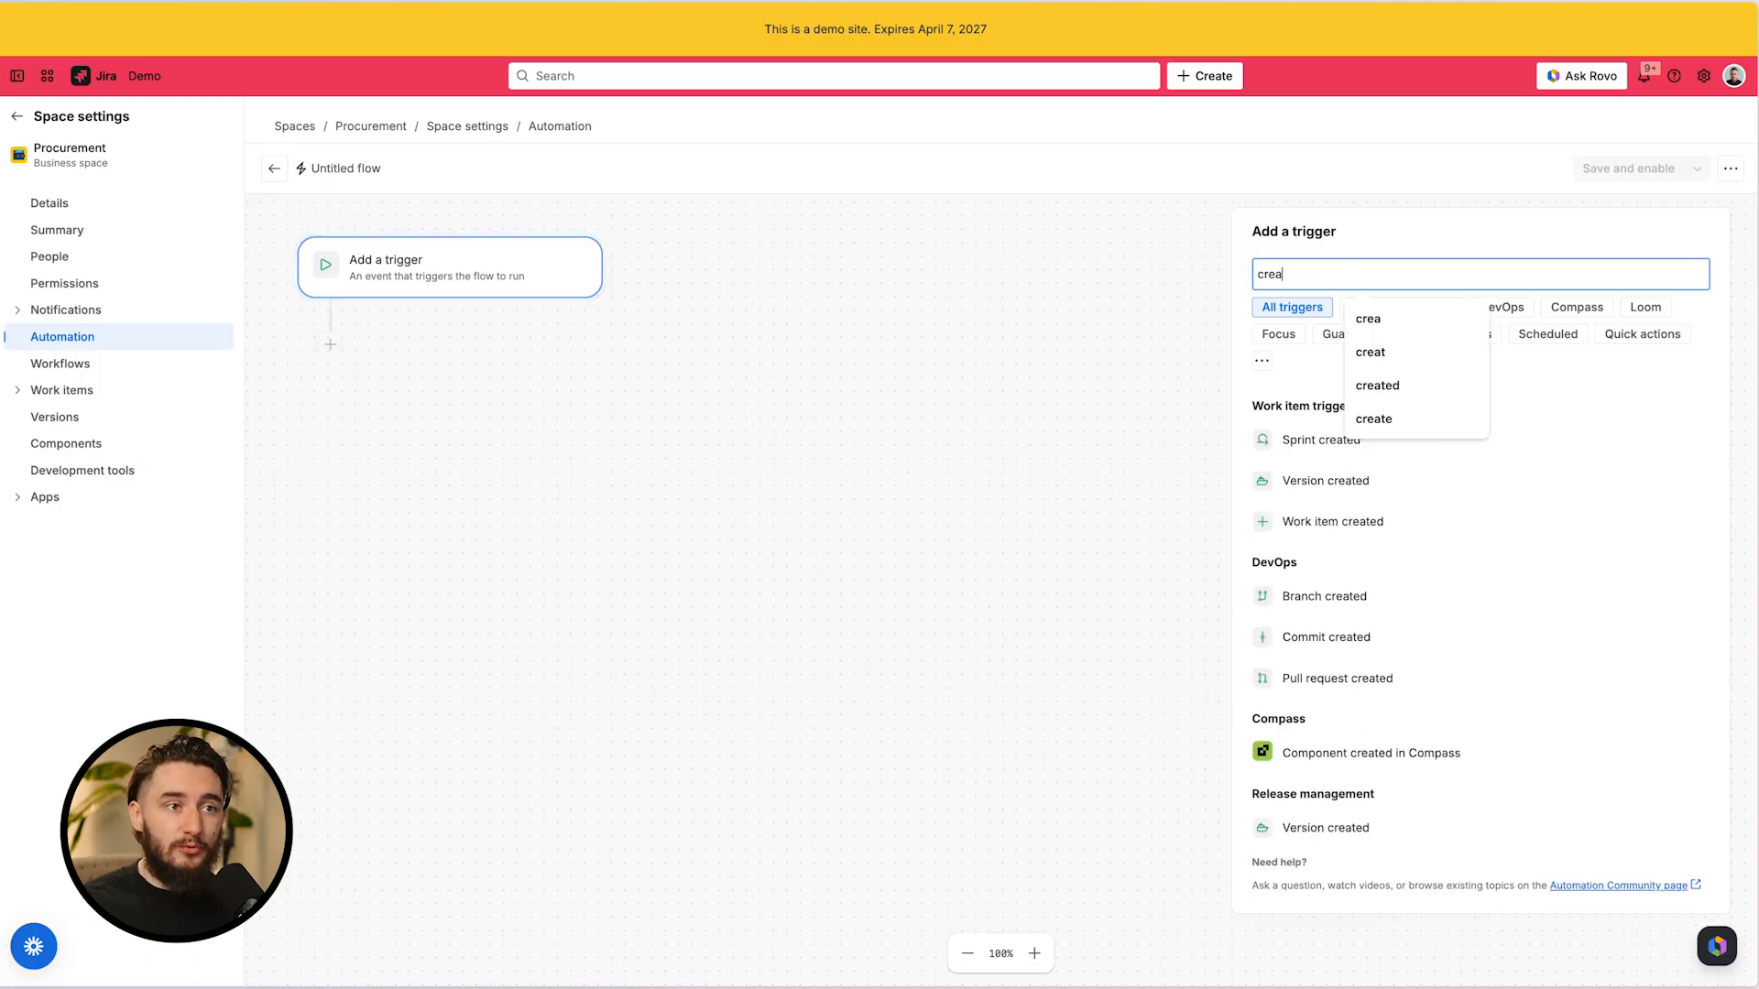
{"action": "left_click", "coordinate": [1411, 527]}
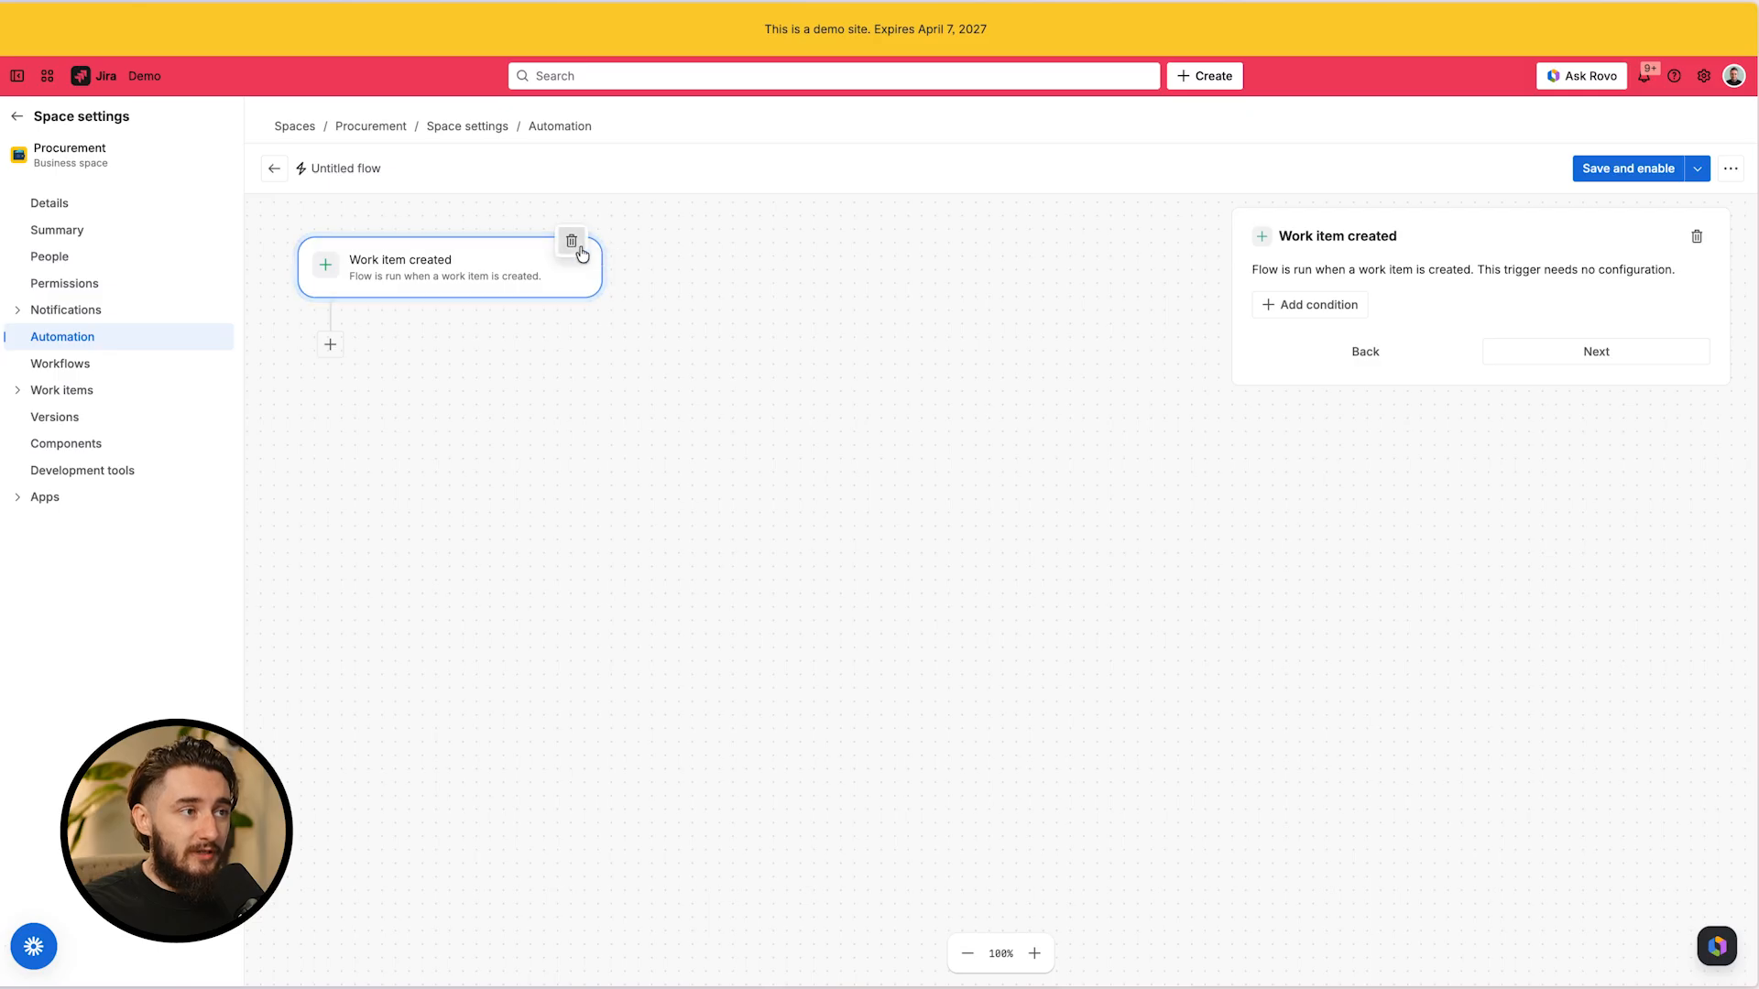
Remove the Work item created trigger from the untitled flow and examine the available work item triggers
{"action": "left_click", "coordinate": [576, 242]}
{"action": "scroll", "coordinate": [1437, 482], "scroll_direction": "down", "scroll_amount": 5}
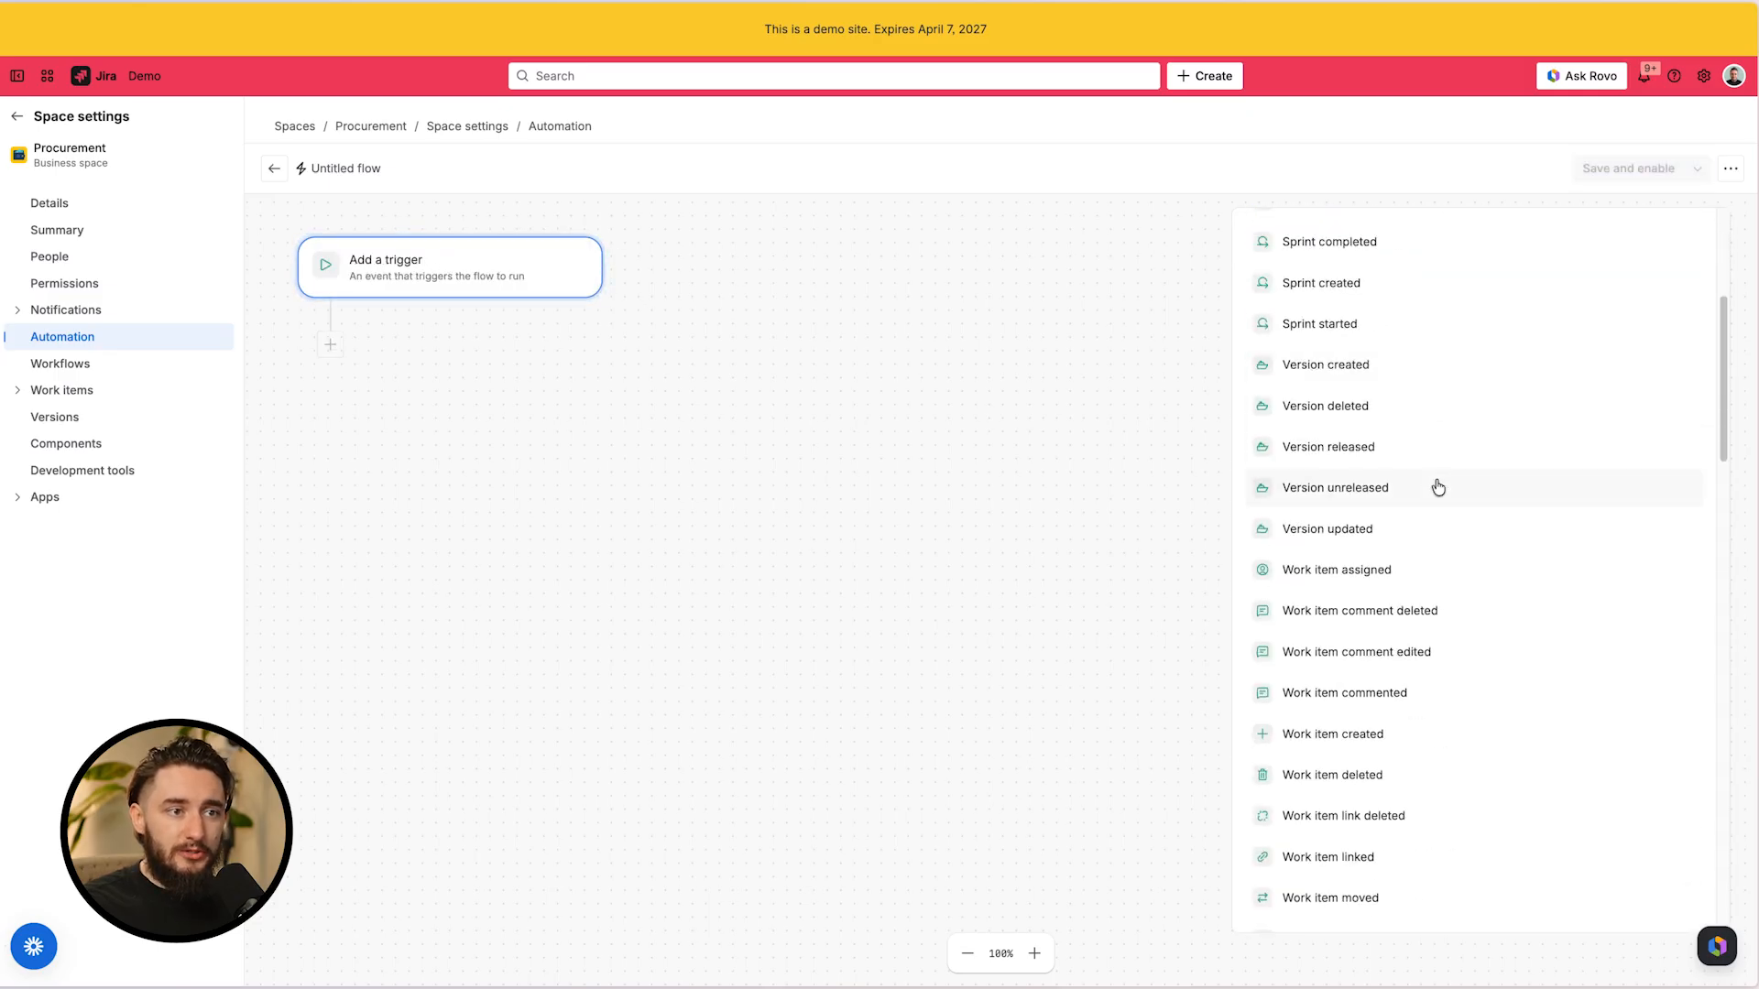
{"action": "scroll", "coordinate": [1447, 540], "scroll_direction": "up", "scroll_amount": 5}
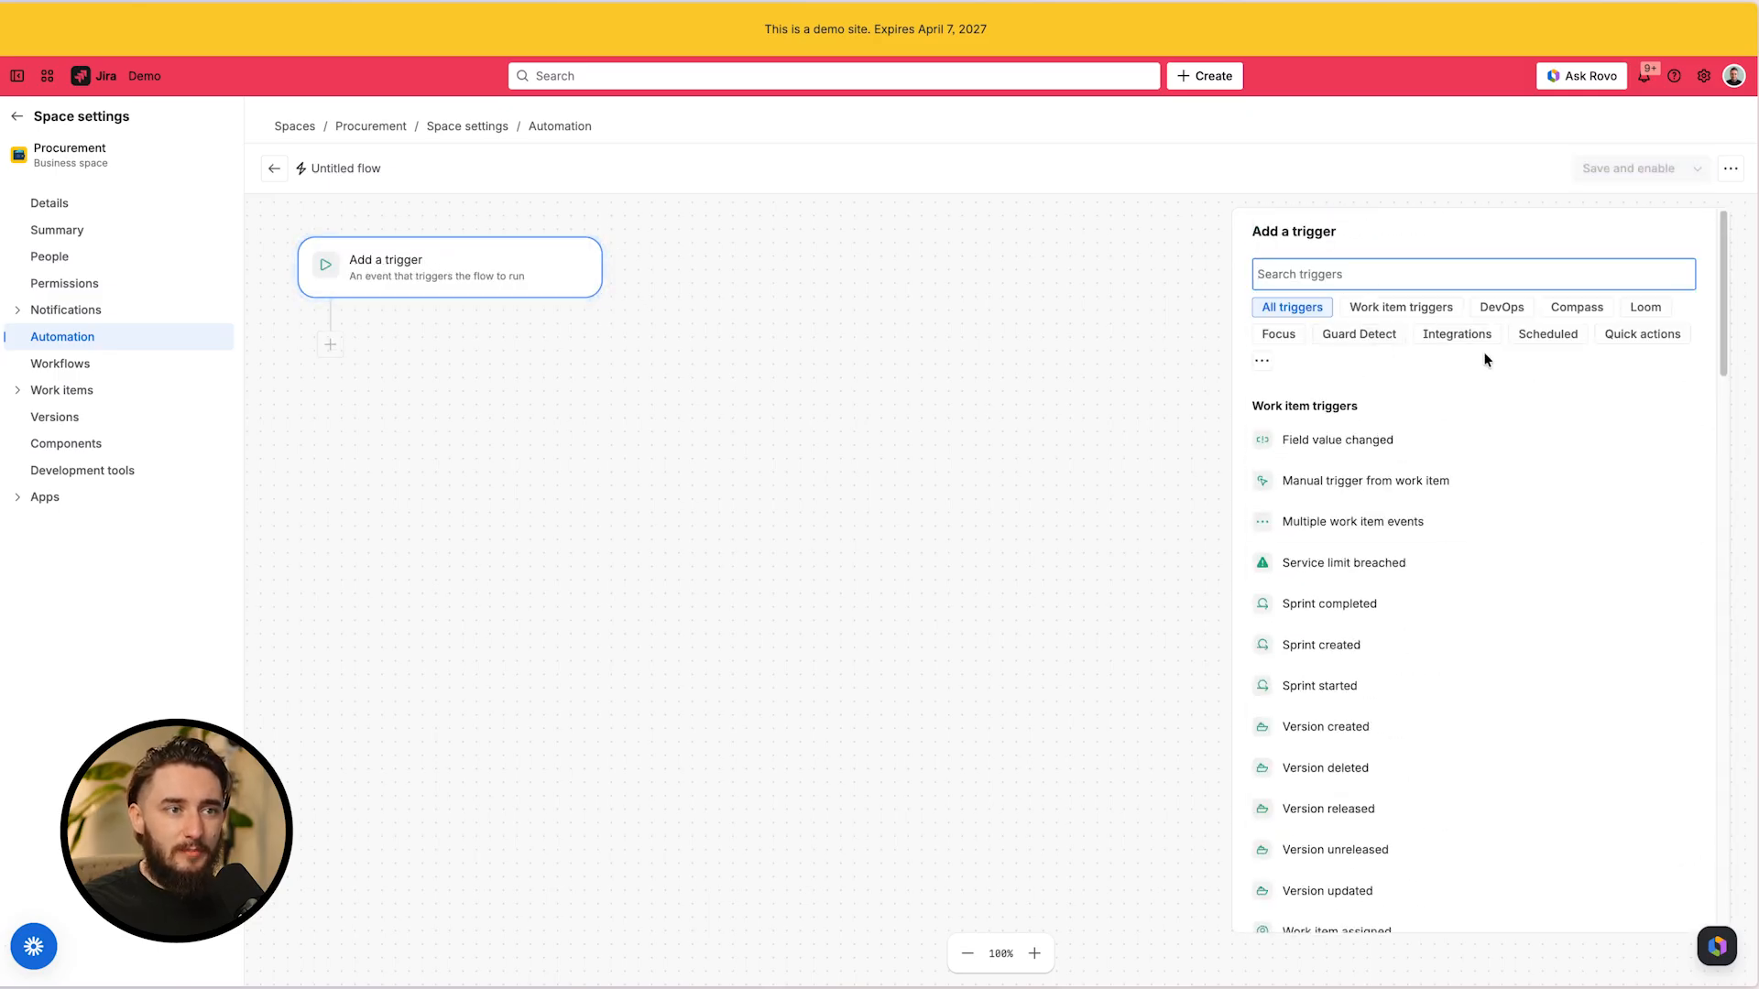
{"action": "left_click", "coordinate": [1396, 311]}
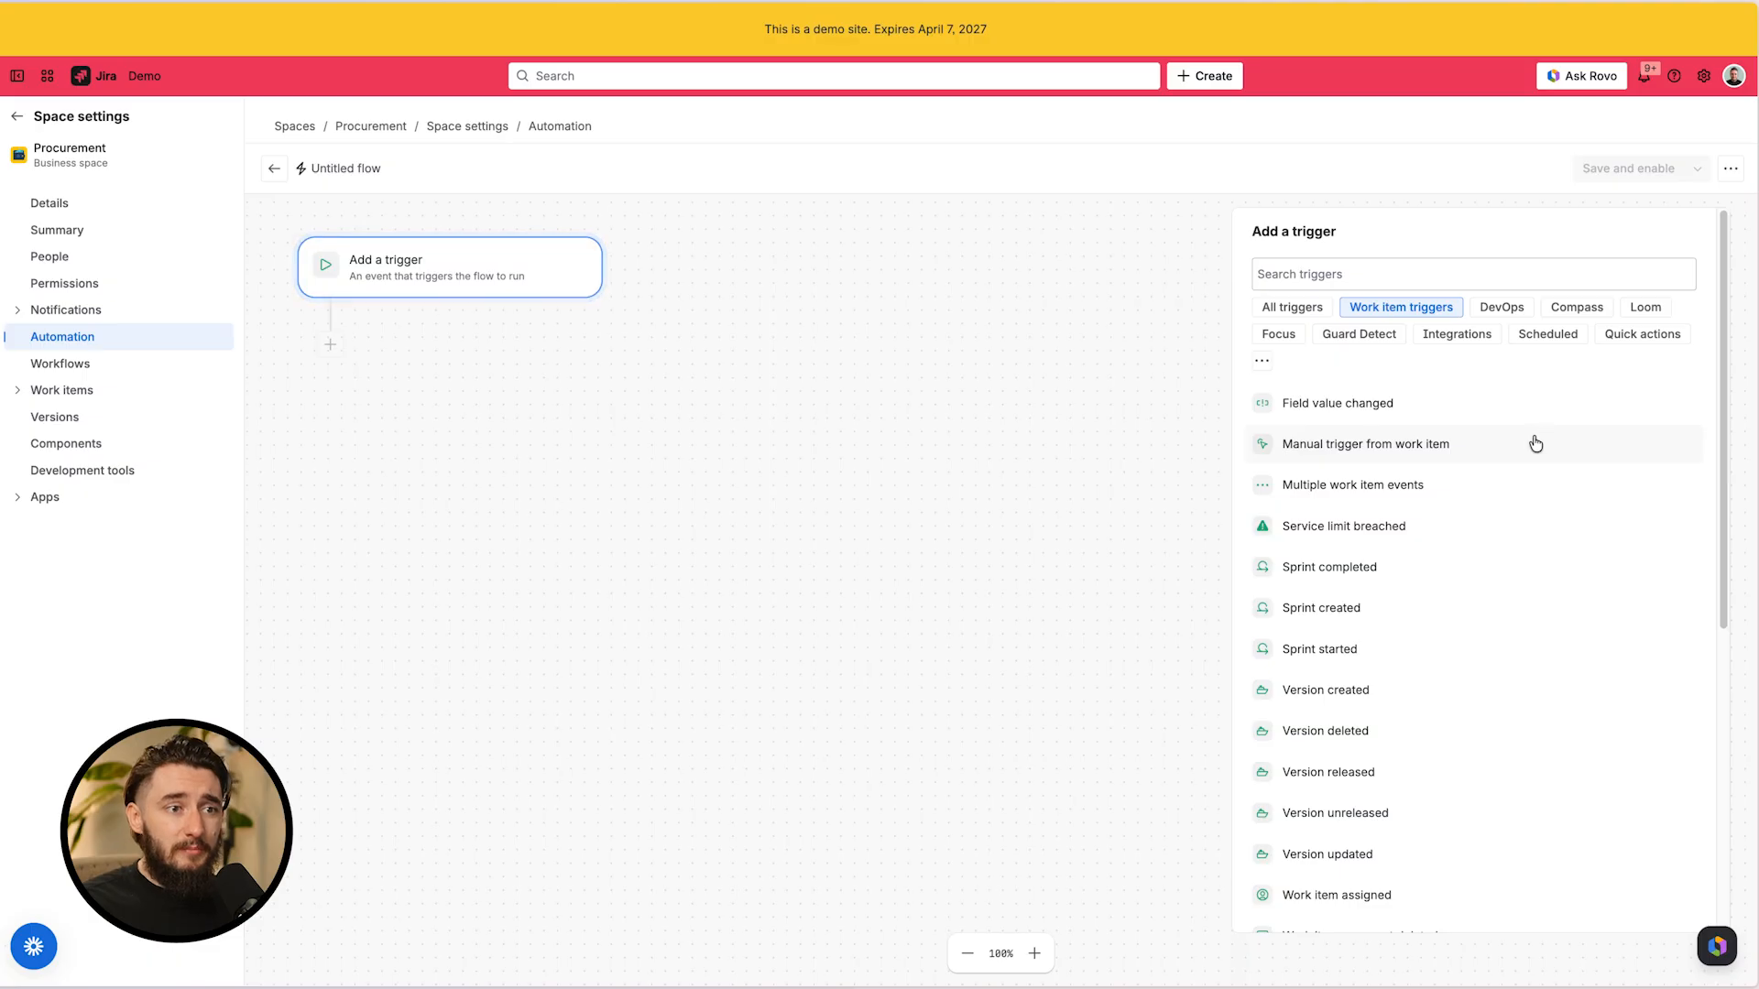
{"action": "scroll", "coordinate": [1543, 458], "scroll_direction": "down", "scroll_amount": 1}
{"action": "scroll", "coordinate": [1463, 486], "scroll_direction": "down", "scroll_amount": 5}
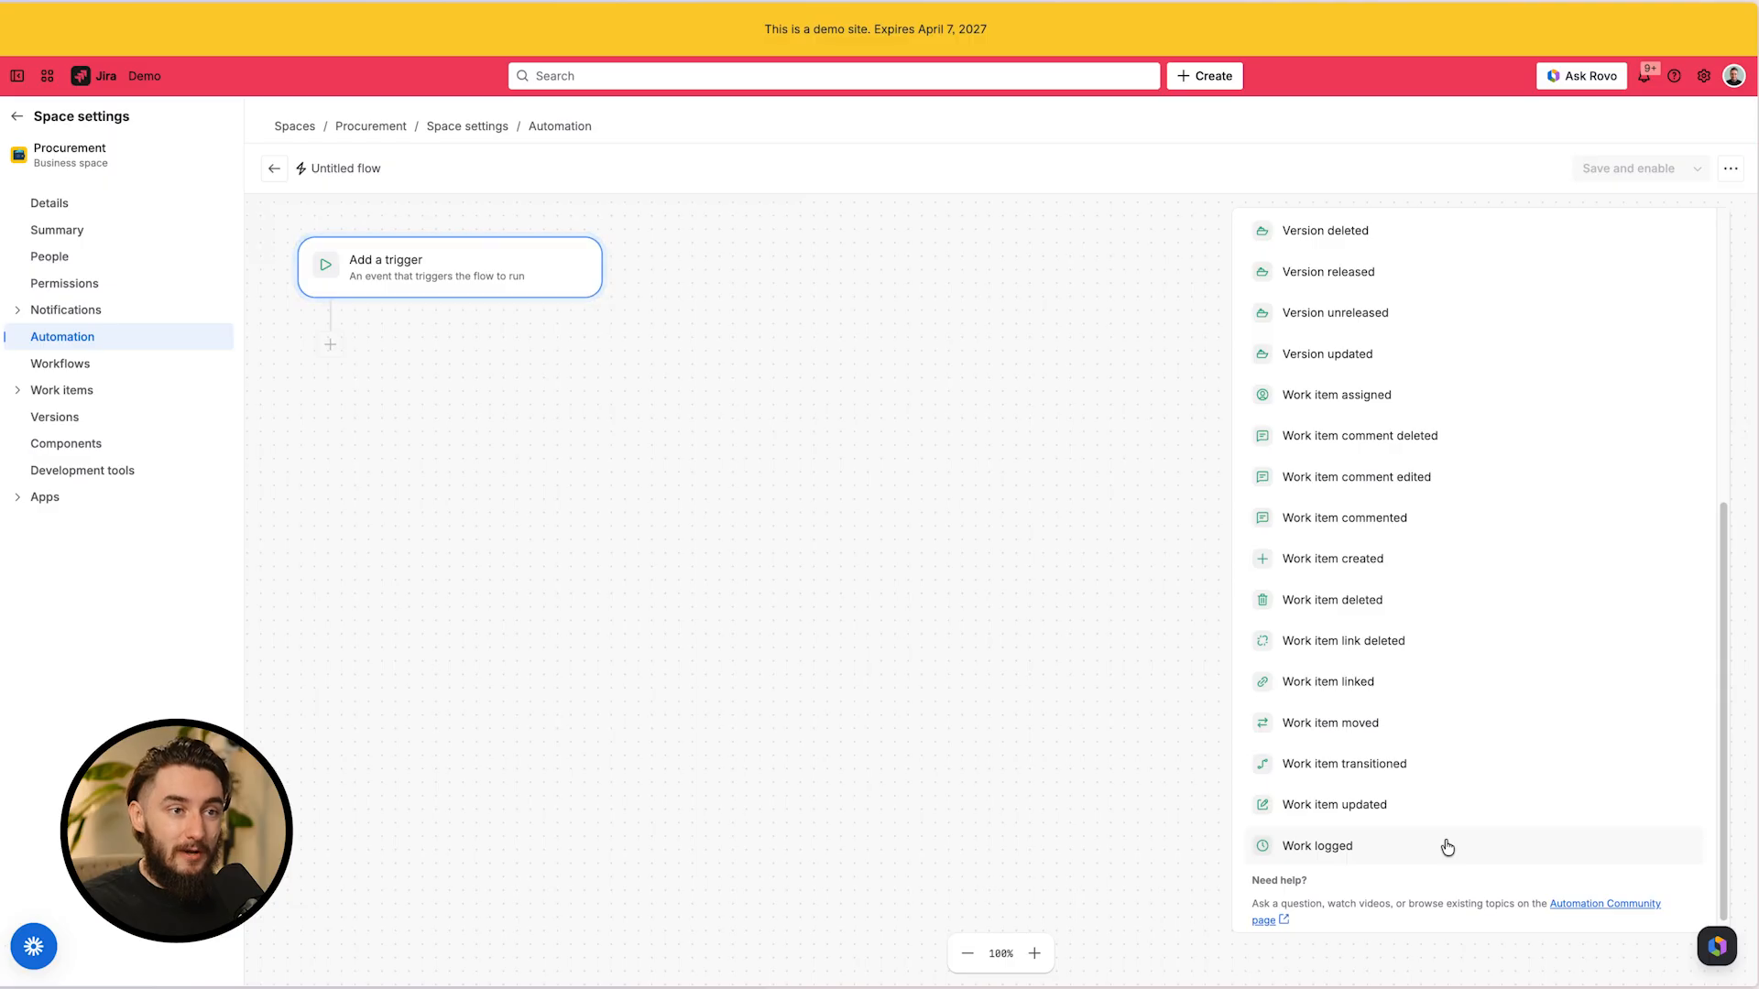
{"action": "scroll", "coordinate": [1445, 841], "scroll_direction": "up", "scroll_amount": 6}
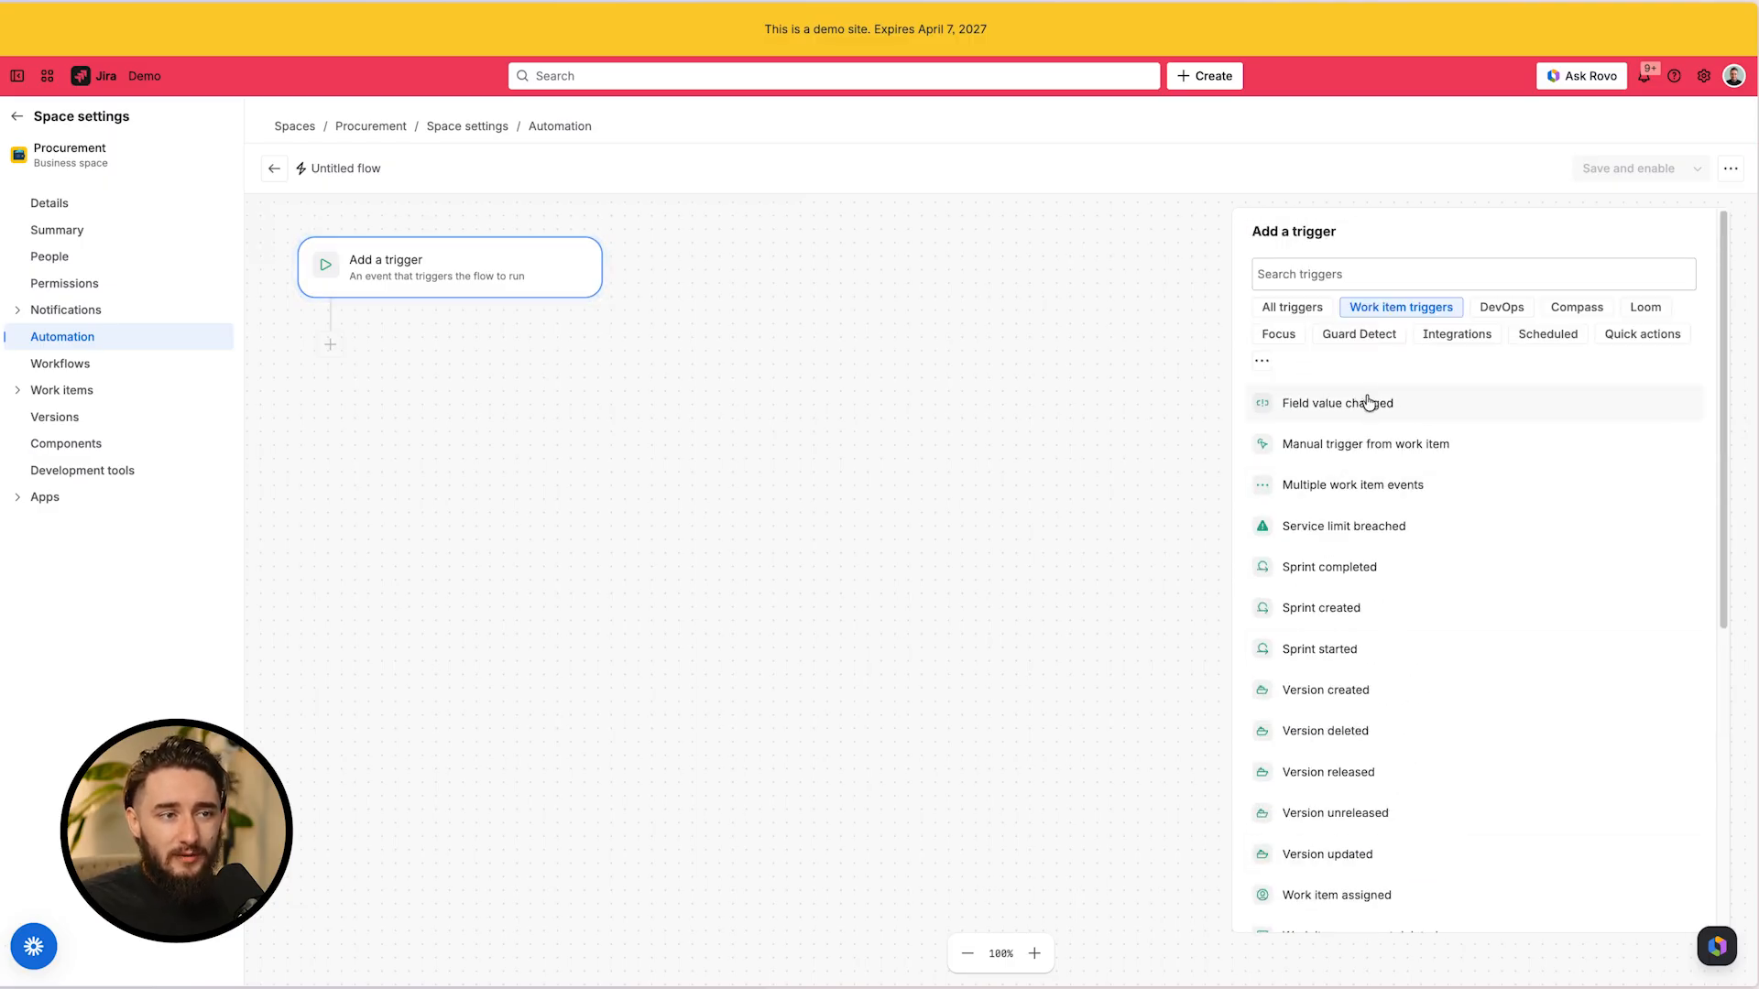
Try the Field value changed trigger, and replace it with the Work item created trigger
{"action": "left_click", "coordinate": [1483, 408]}
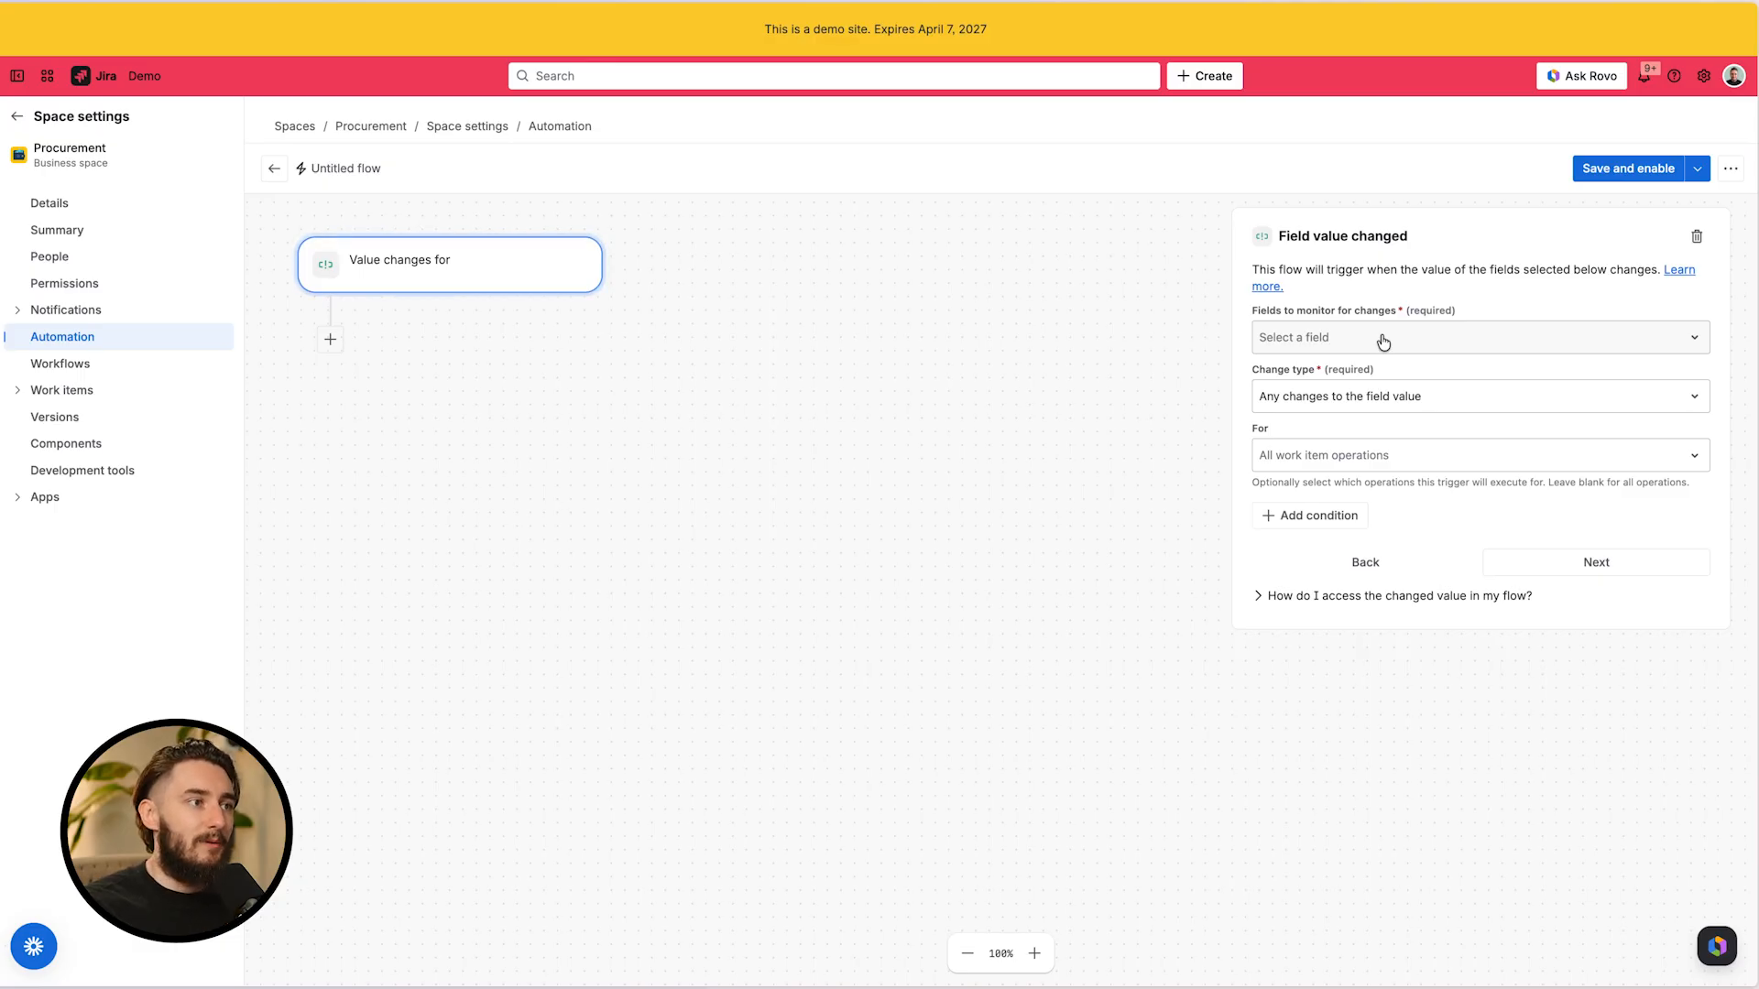
{"action": "left_click", "coordinate": [1694, 239]}
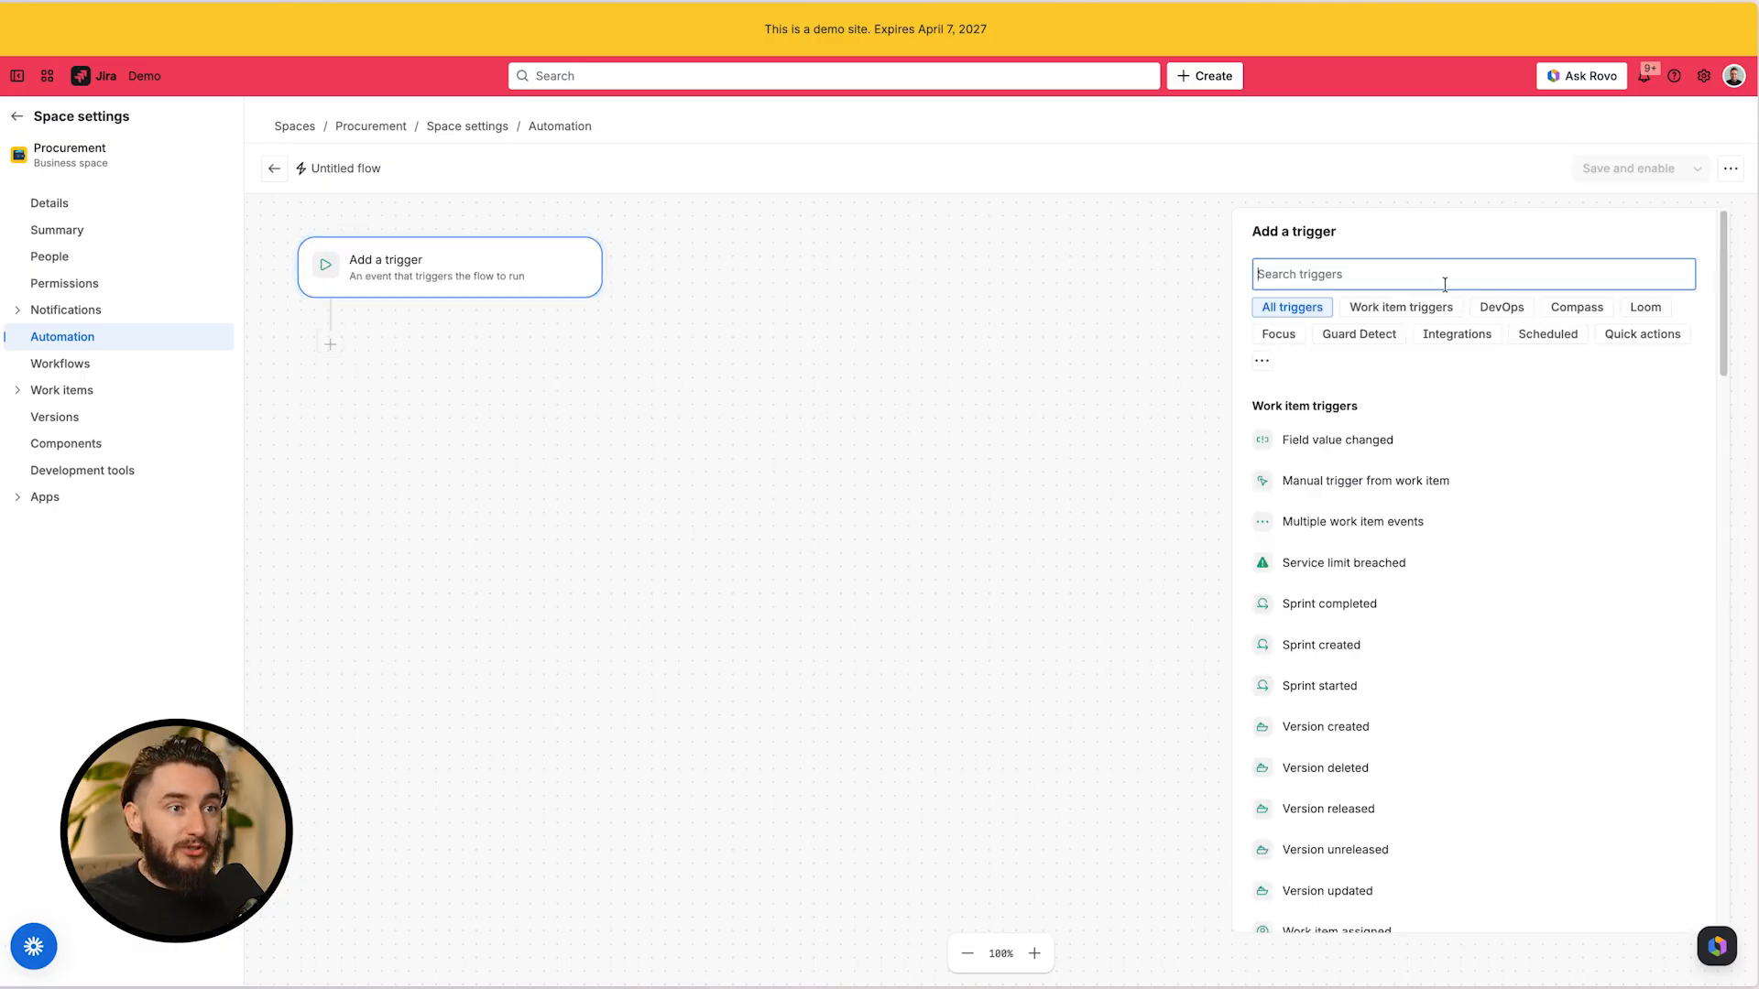
{"action": "type", "text": "crea"}
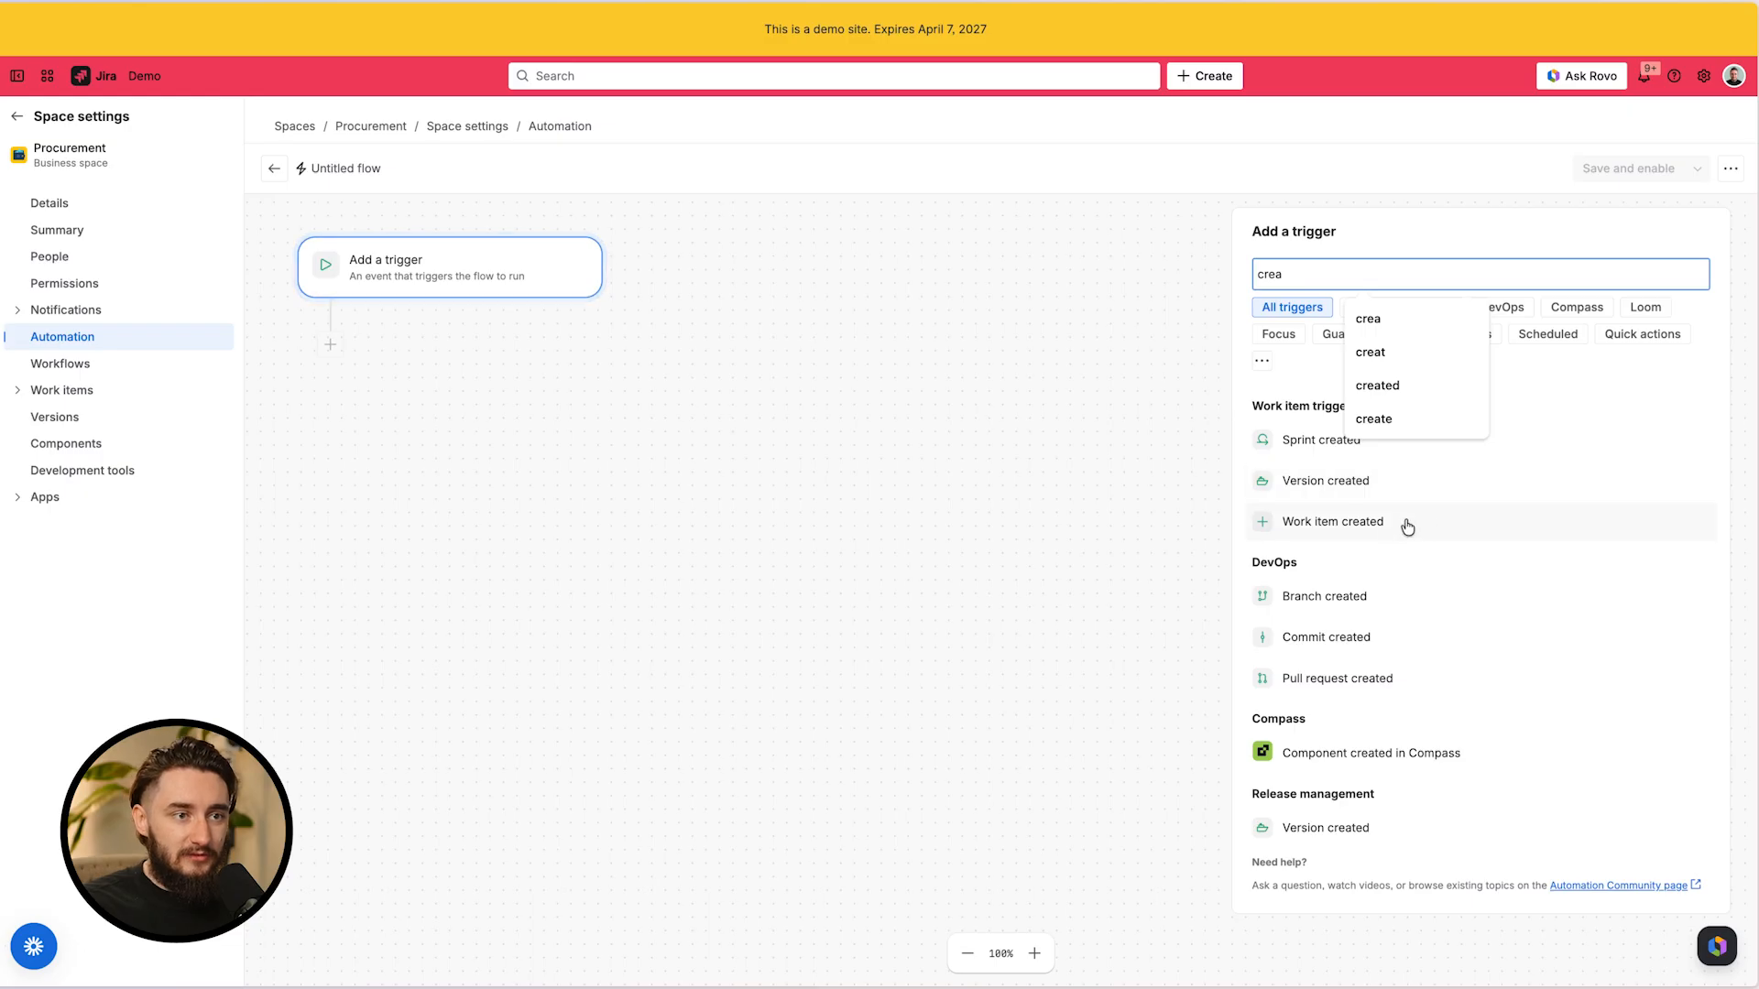
{"action": "left_click", "coordinate": [1467, 535]}
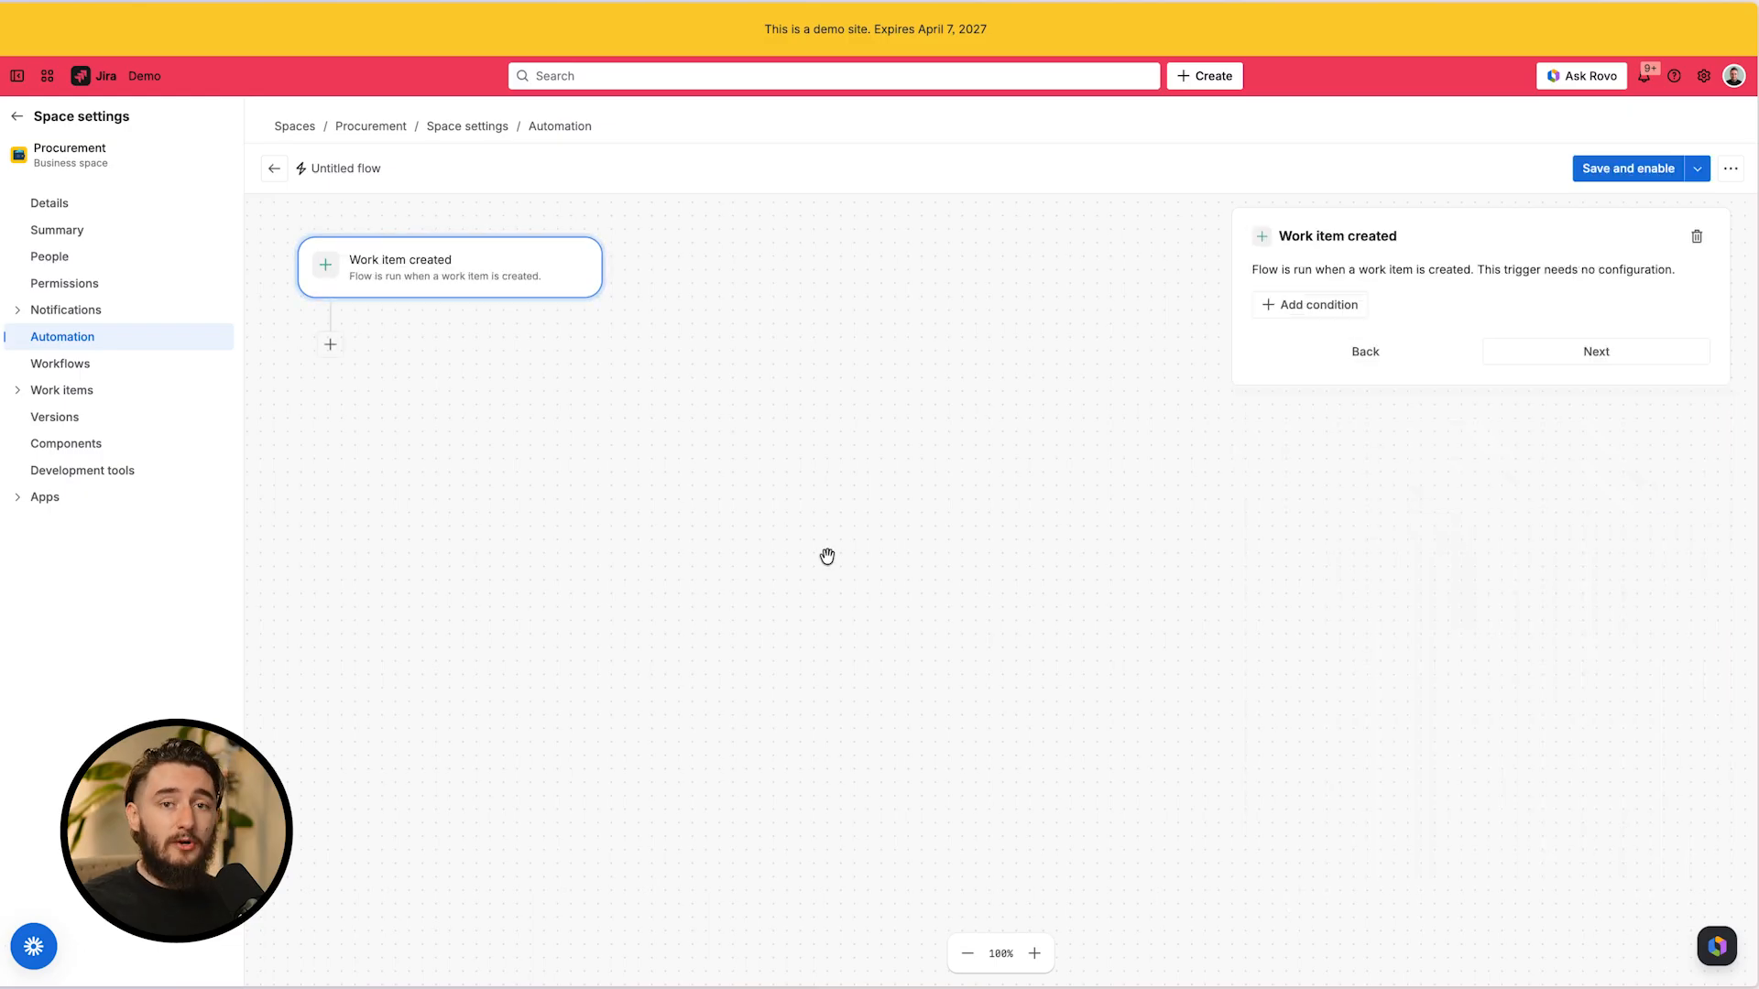
Examine the actions offered for a new action step below the trigger and remove the empty step
{"action": "left_click", "coordinate": [331, 345]}
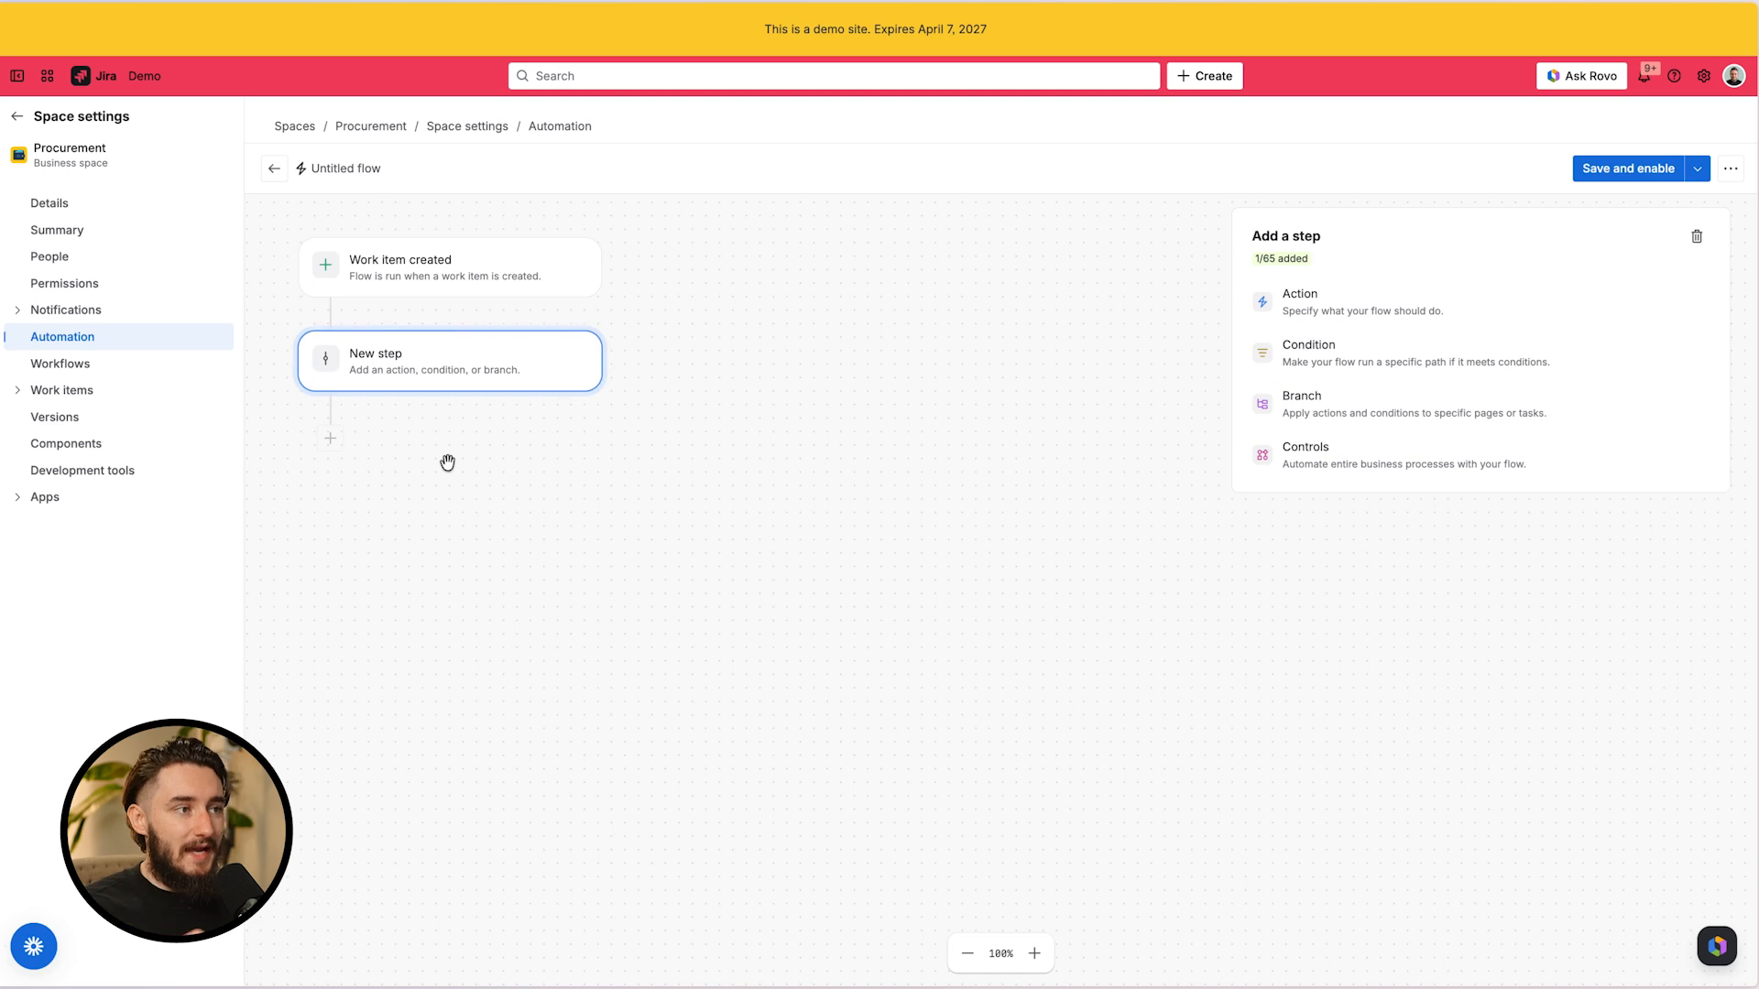
{"action": "left_click", "coordinate": [1362, 315]}
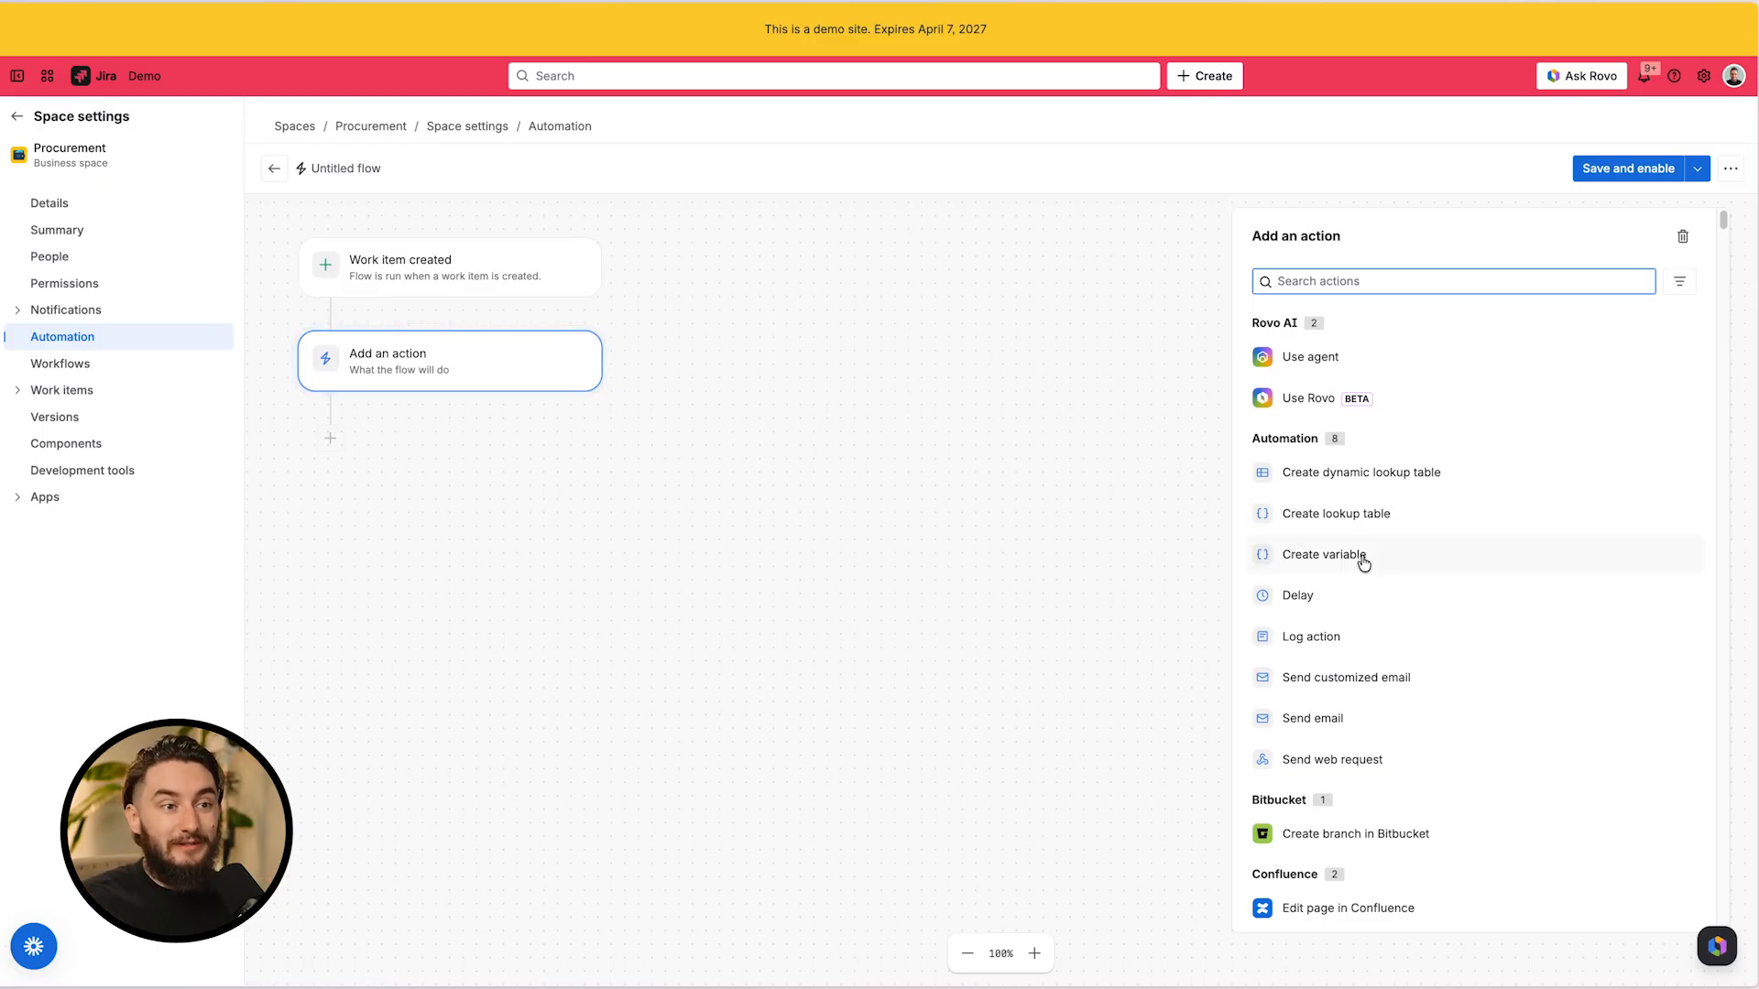
{"action": "scroll", "coordinate": [1394, 513], "scroll_direction": "down", "scroll_amount": 2}
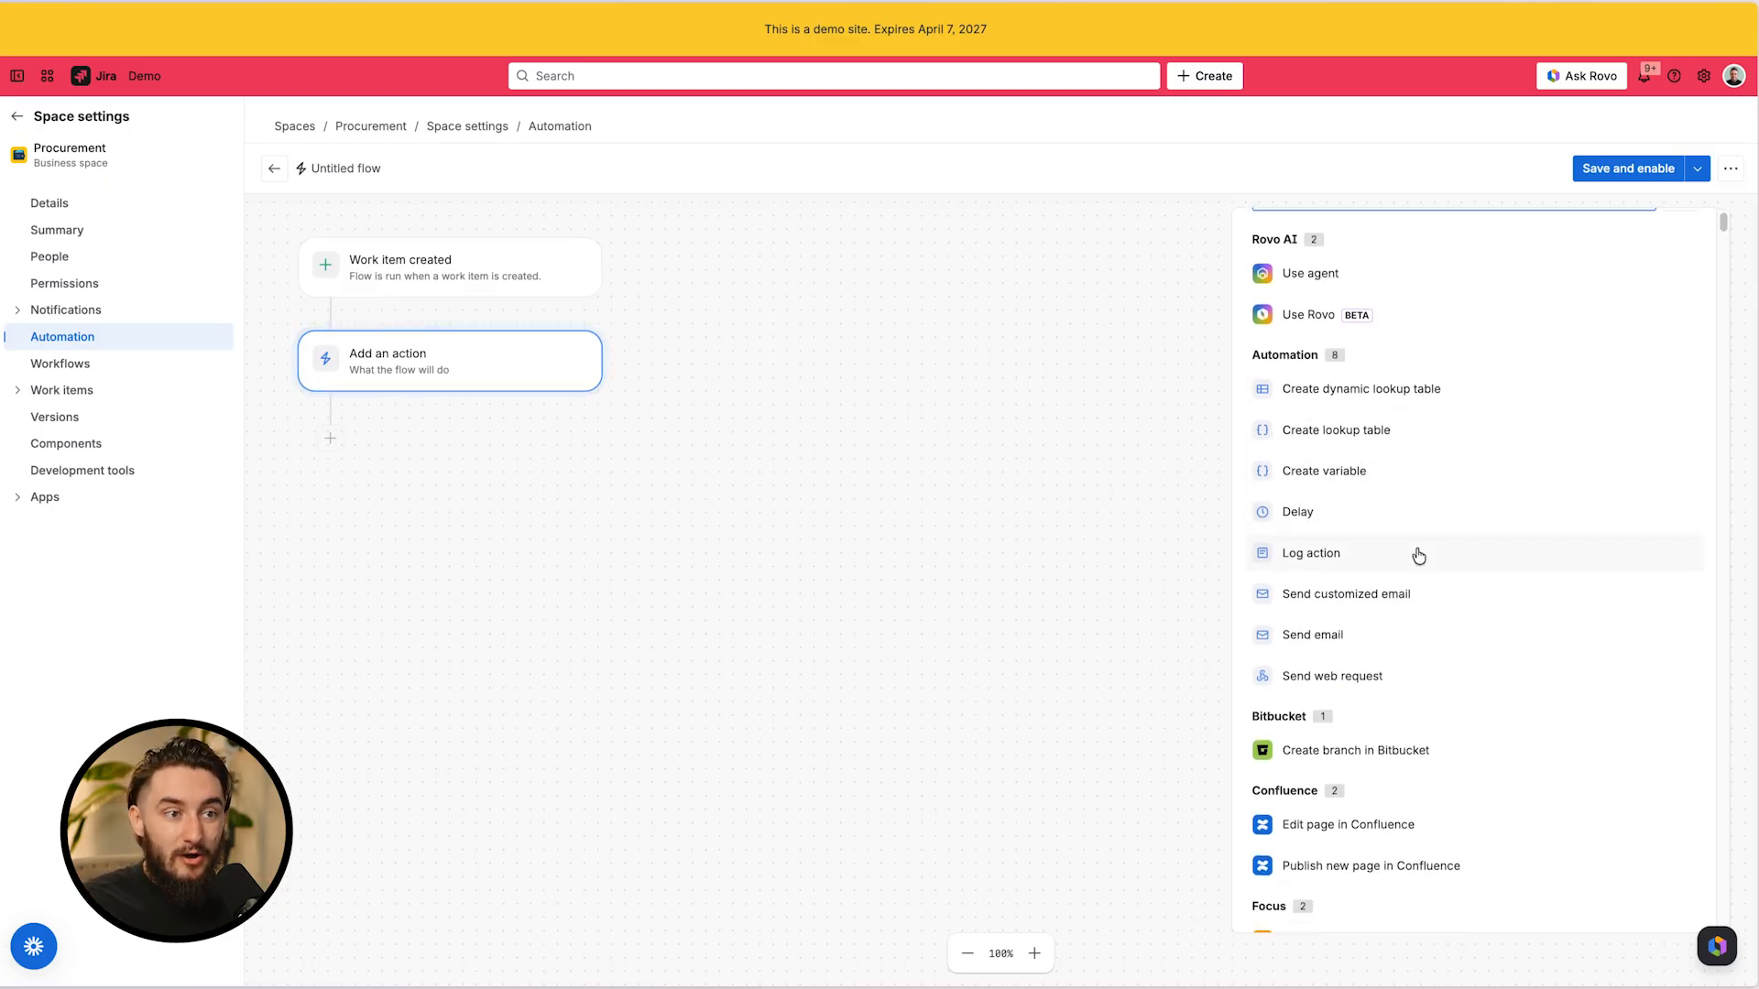
{"action": "scroll", "coordinate": [1456, 561], "scroll_direction": "down", "scroll_amount": 1}
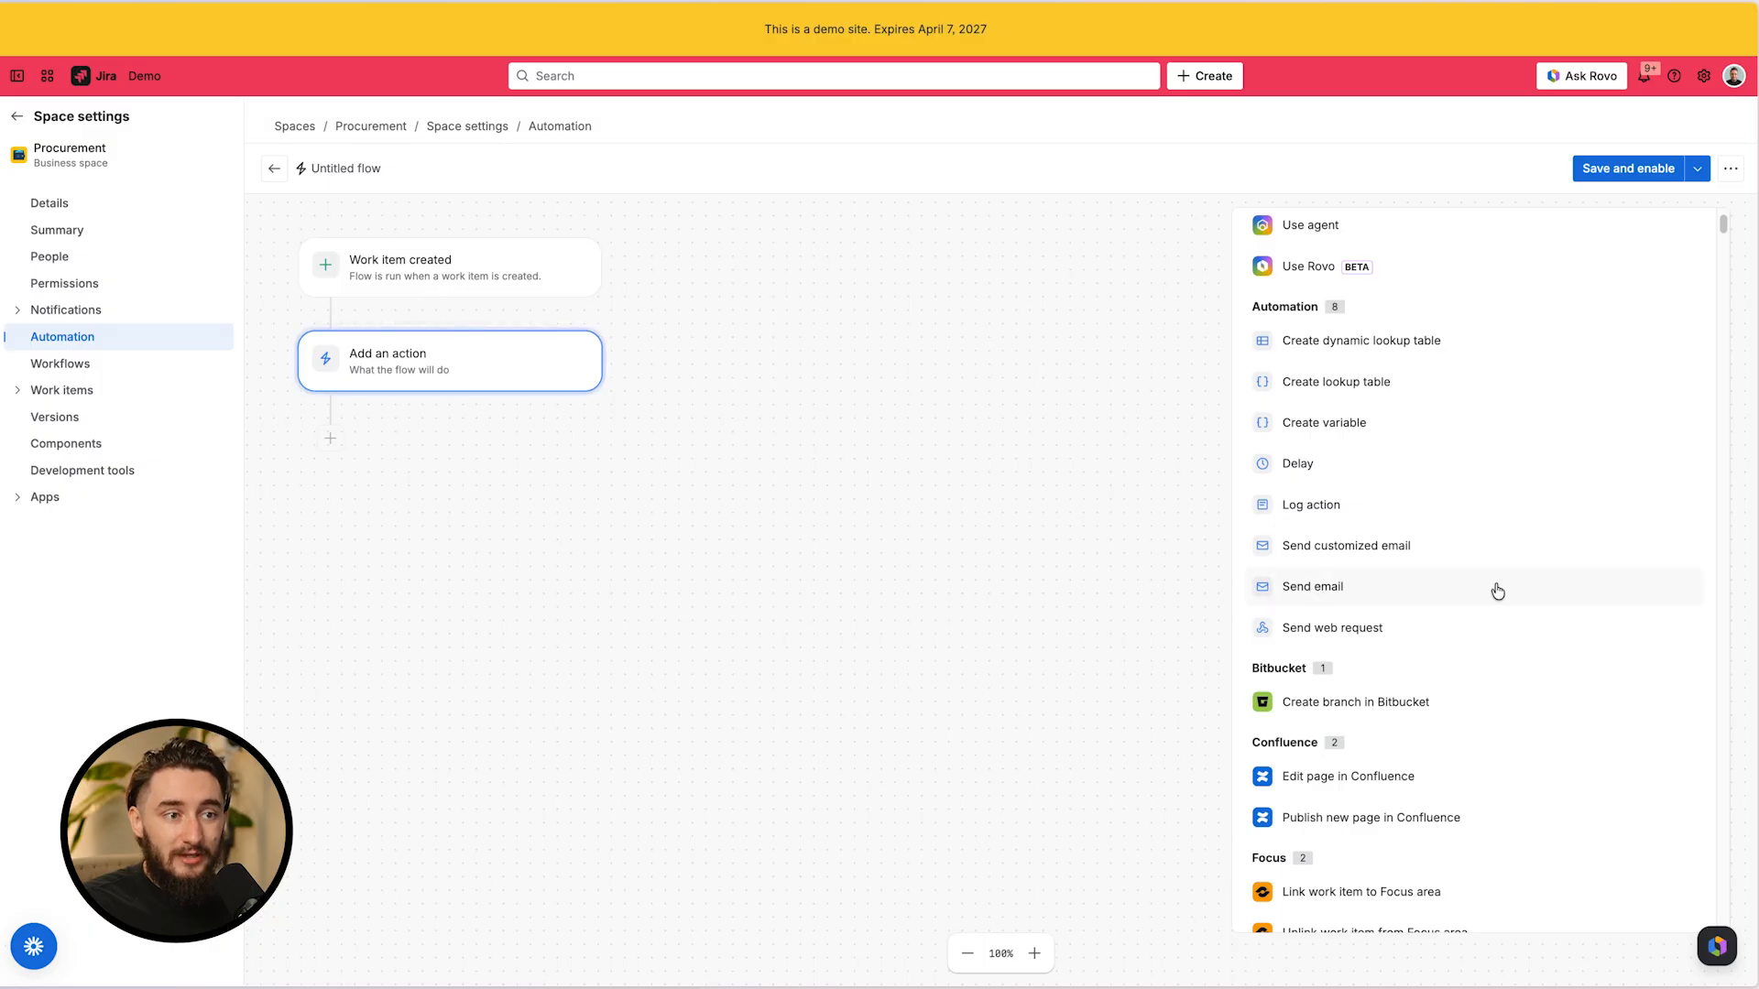
{"action": "scroll", "coordinate": [1498, 591], "scroll_direction": "down", "scroll_amount": 1}
{"action": "scroll", "coordinate": [1474, 505], "scroll_direction": "down", "scroll_amount": 5}
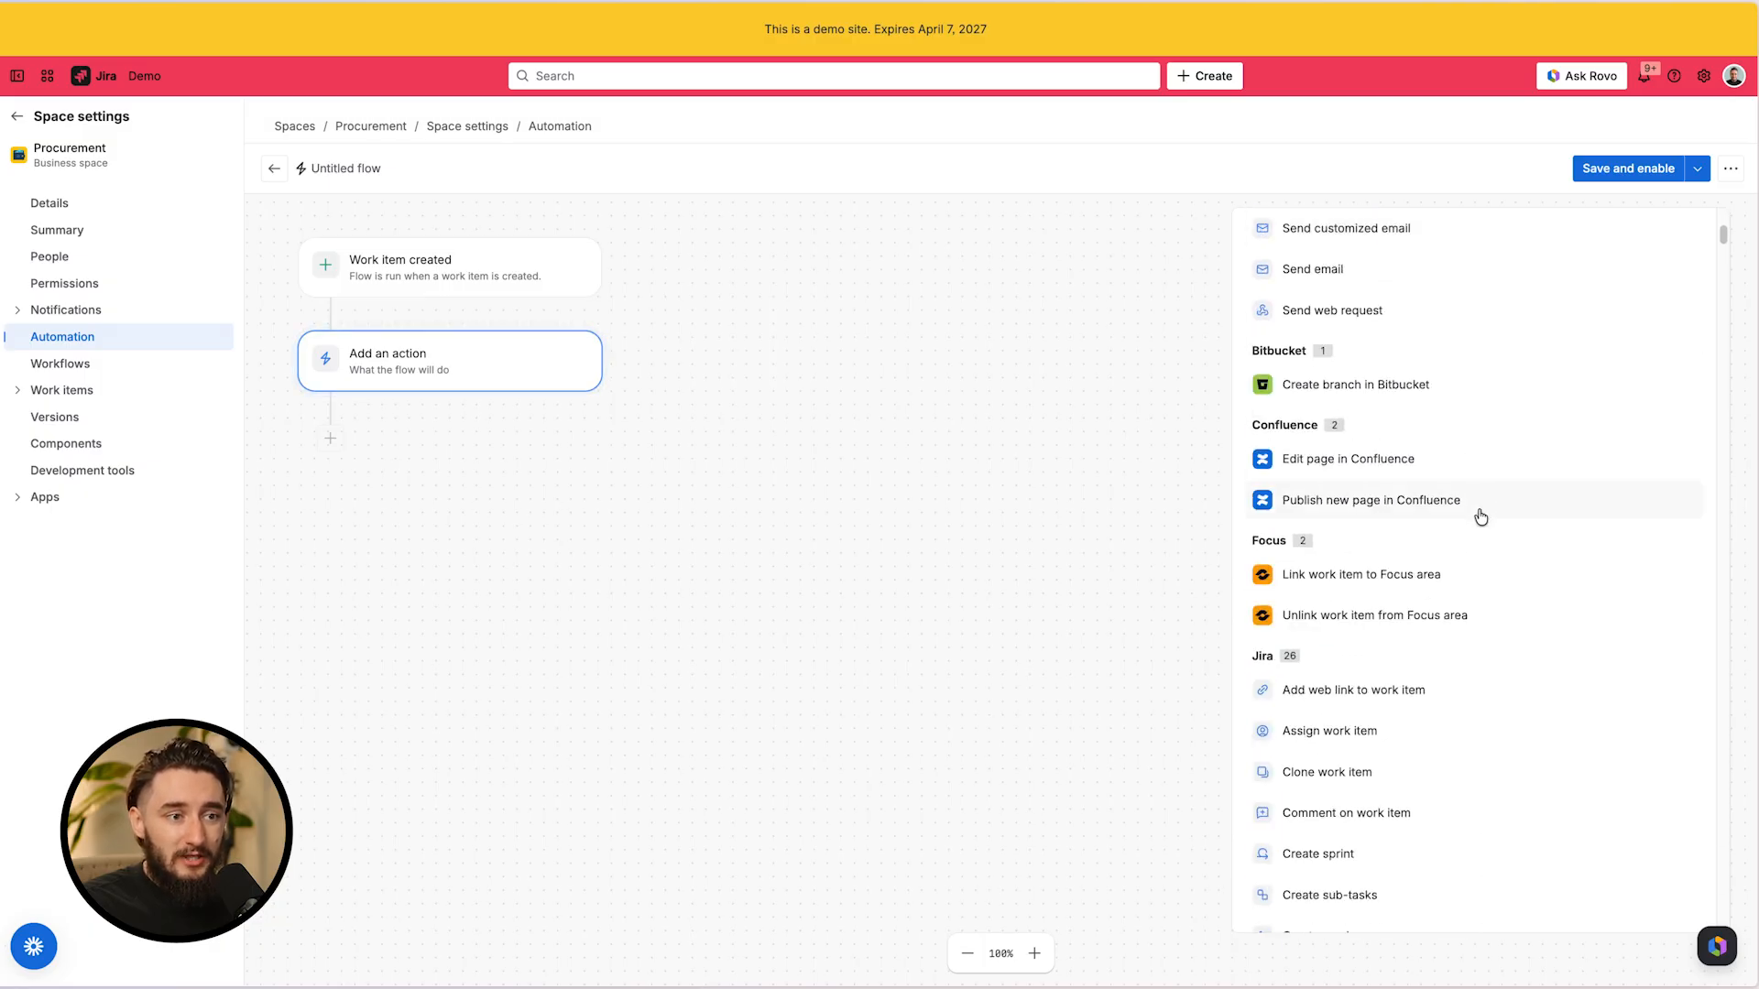
{"action": "scroll", "coordinate": [1460, 675], "scroll_direction": "down", "scroll_amount": 1}
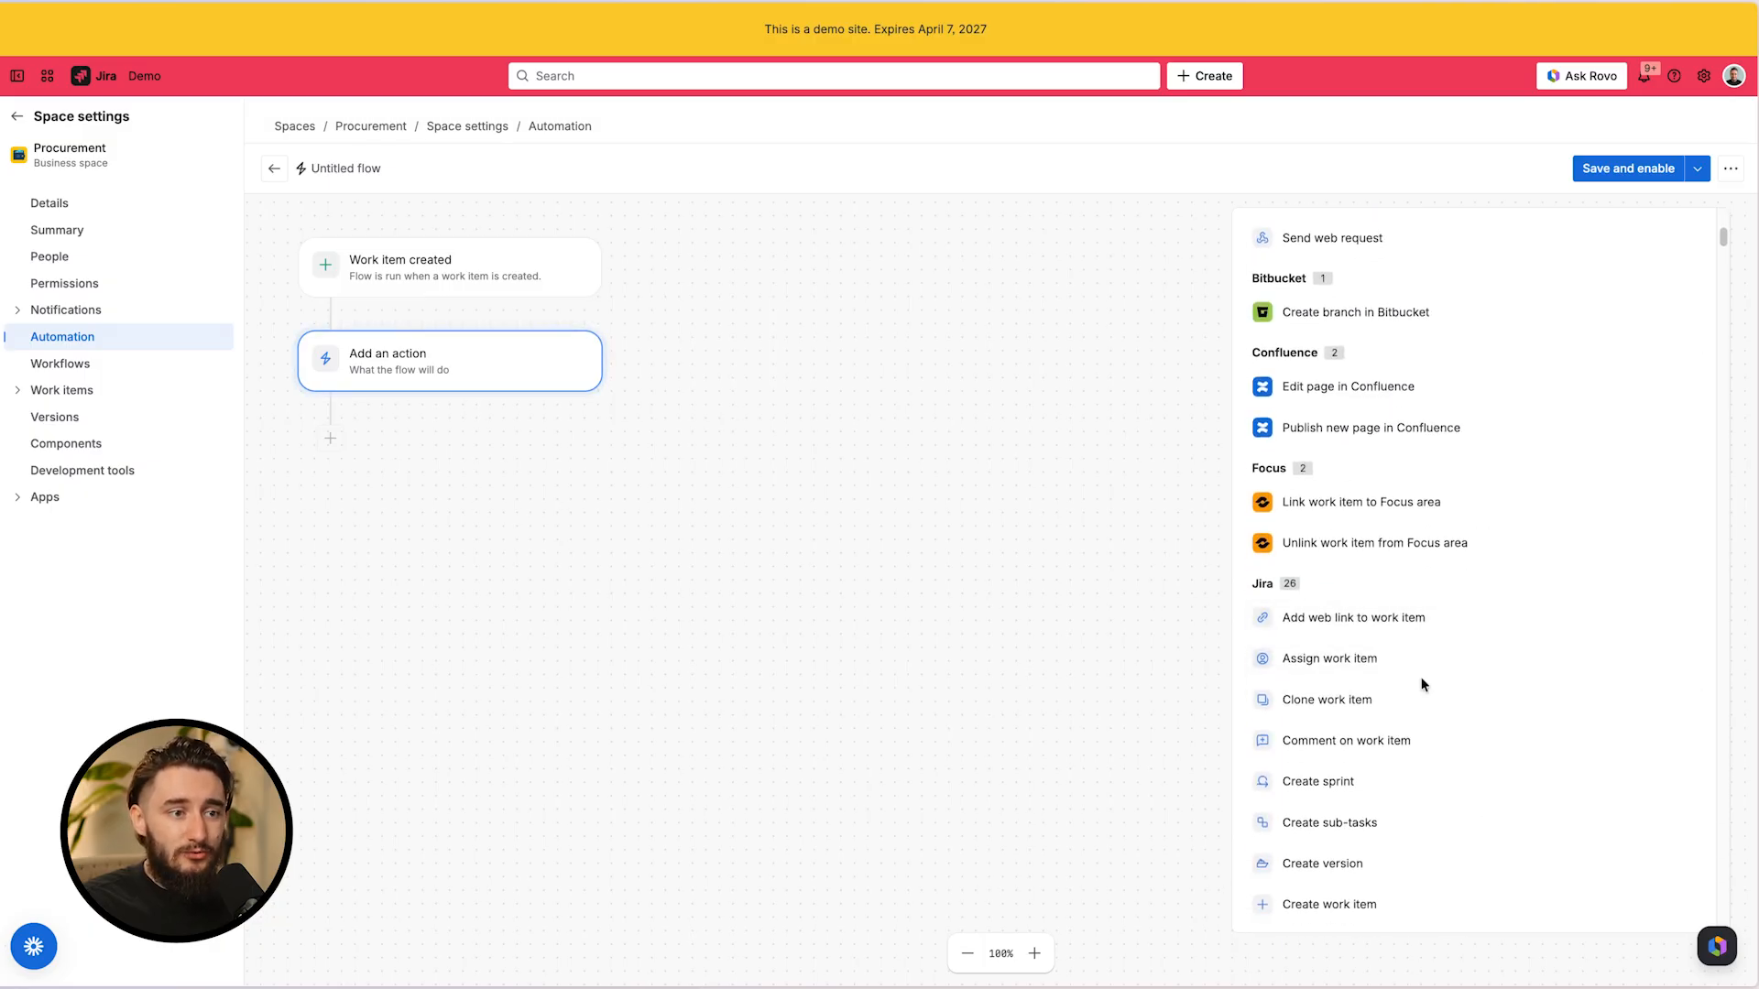
{"action": "scroll", "coordinate": [1496, 620], "scroll_direction": "down", "scroll_amount": 1}
{"action": "scroll", "coordinate": [1470, 723], "scroll_direction": "down", "scroll_amount": 1}
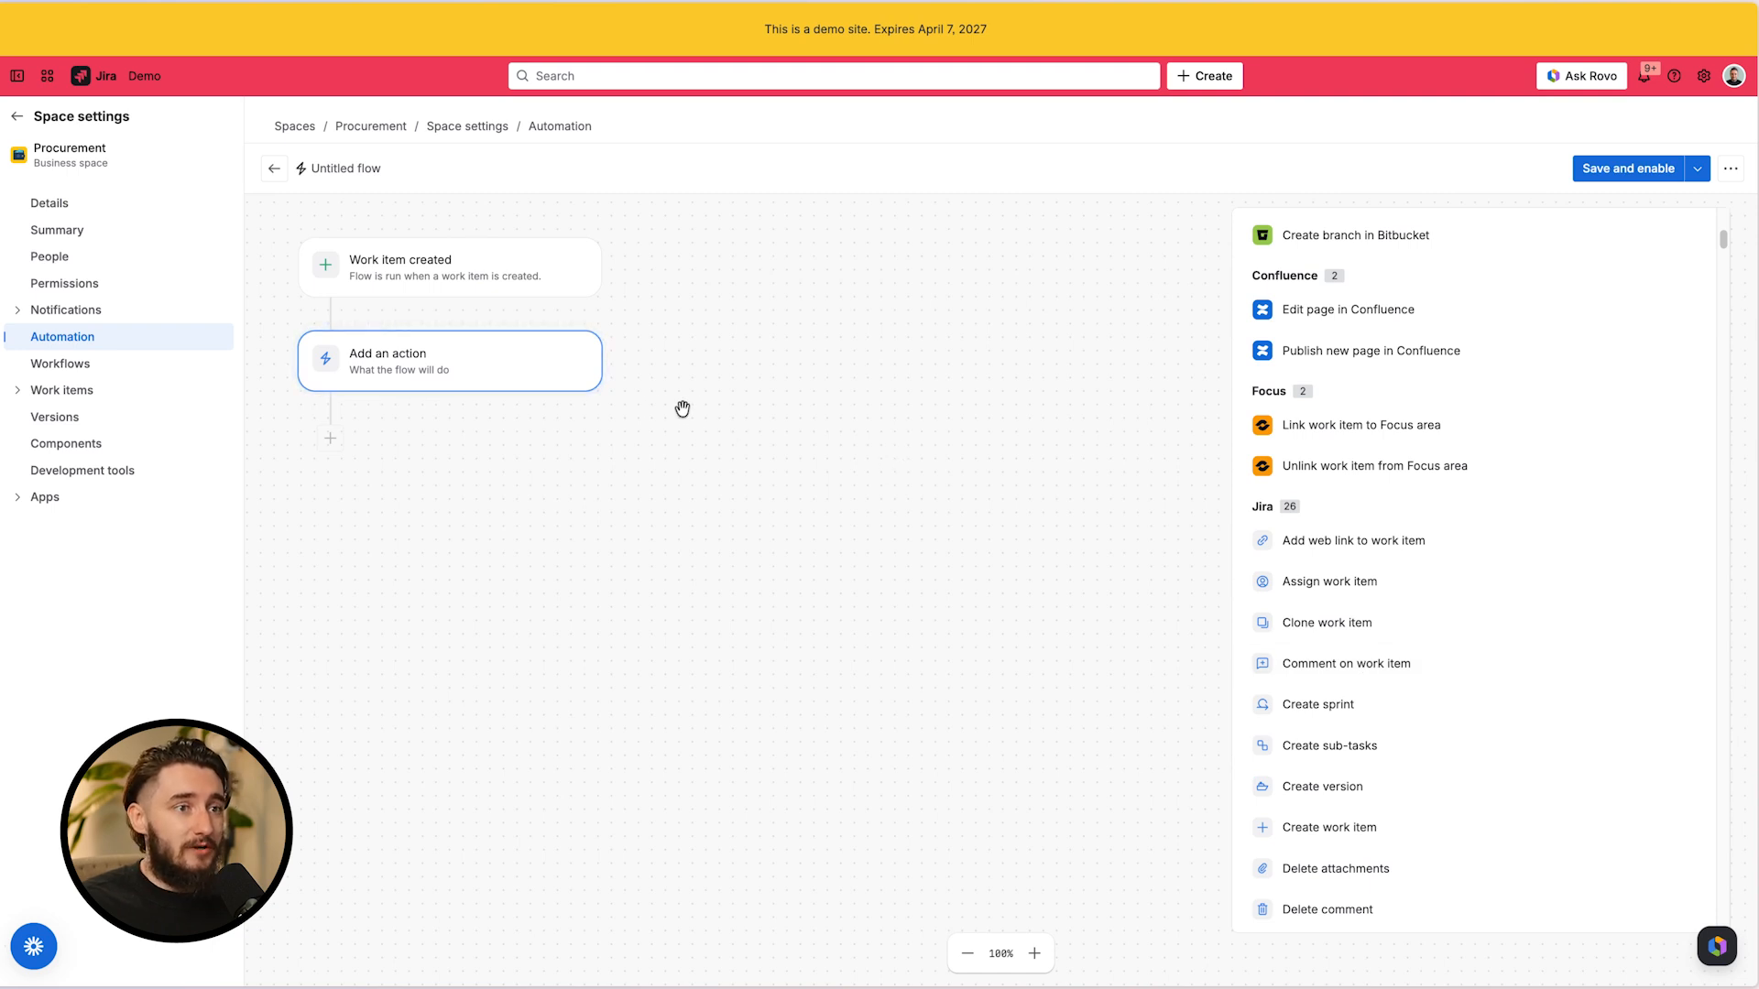
{"action": "mouse_move", "coordinate": [570, 341]}
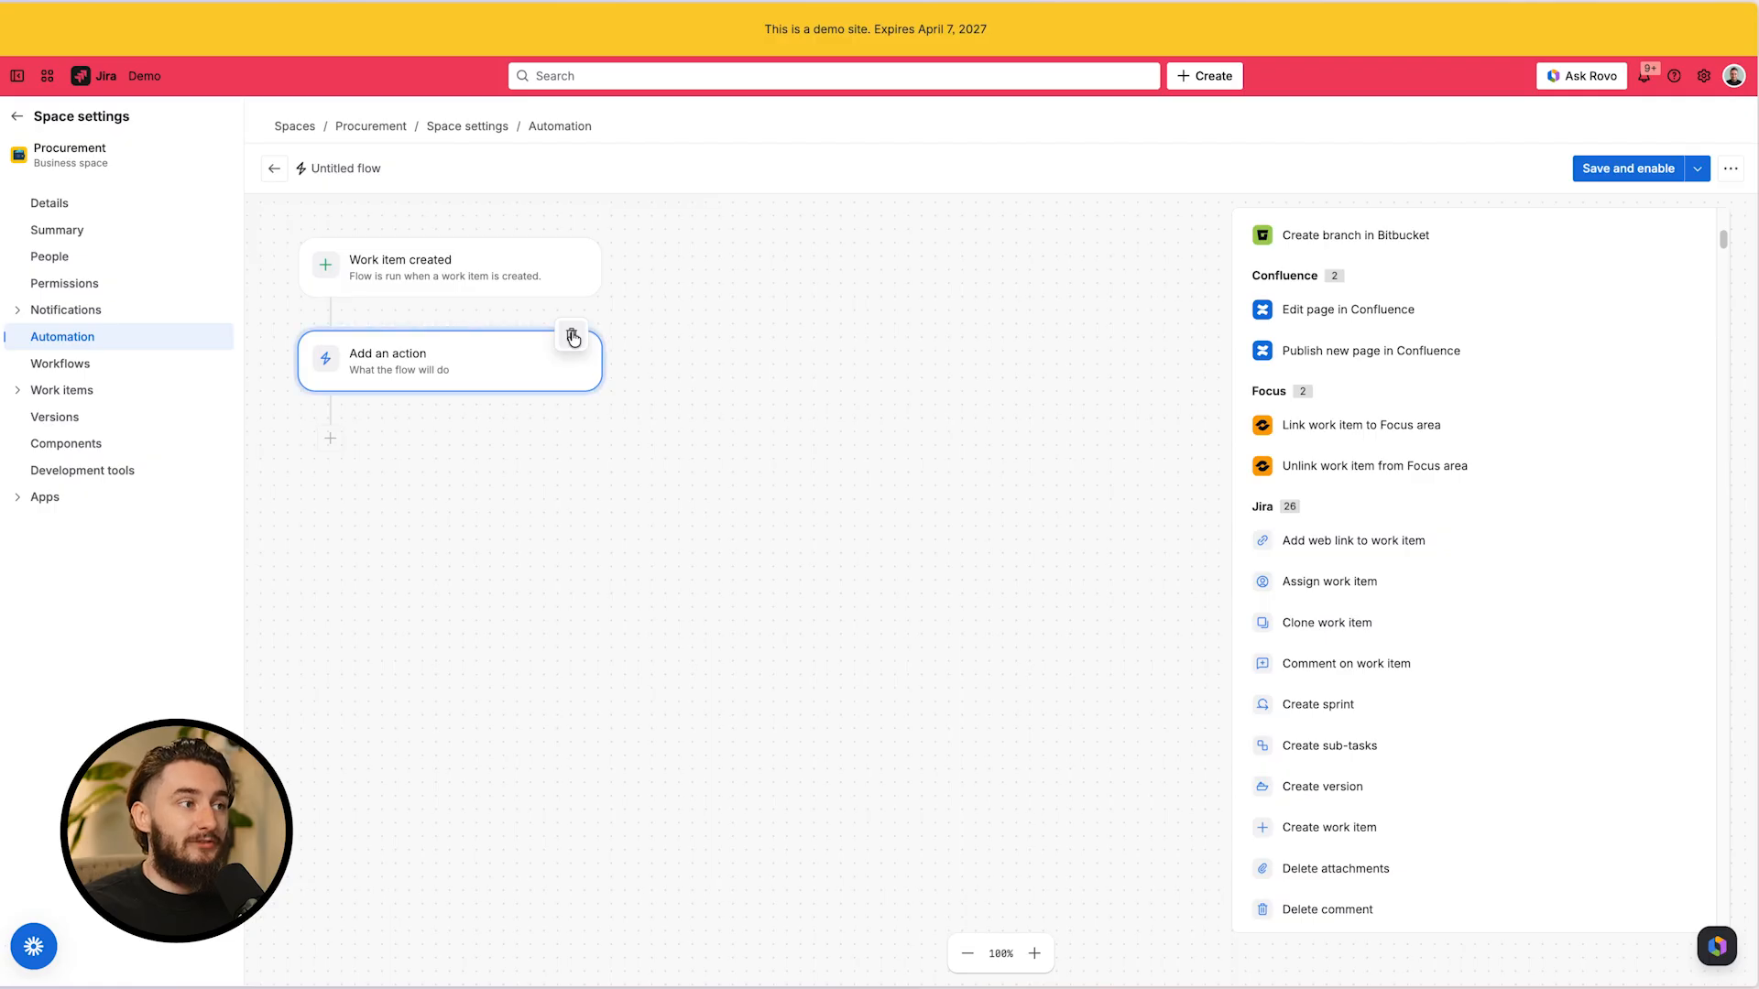
{"action": "left_click", "coordinate": [572, 338]}
{"action": "mouse_move", "coordinate": [452, 279]}
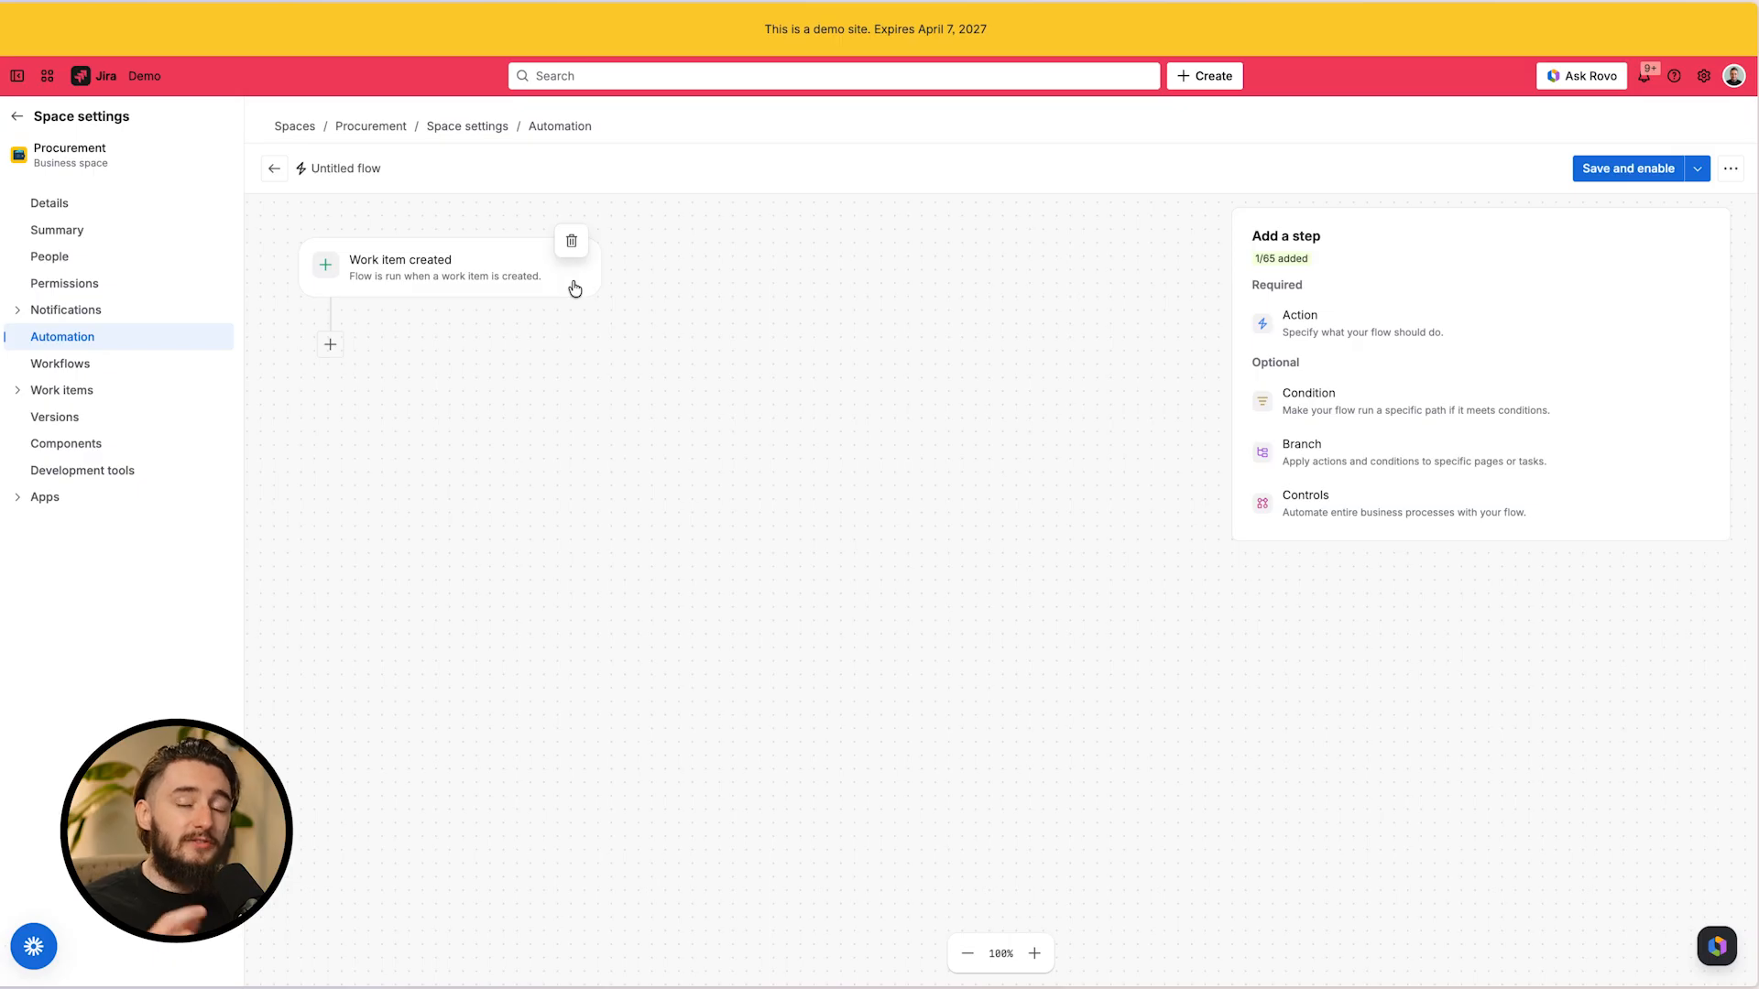
Try setting an assignee in the creation form for a new Procurement order and discard the draft
{"action": "left_click", "coordinate": [1223, 81]}
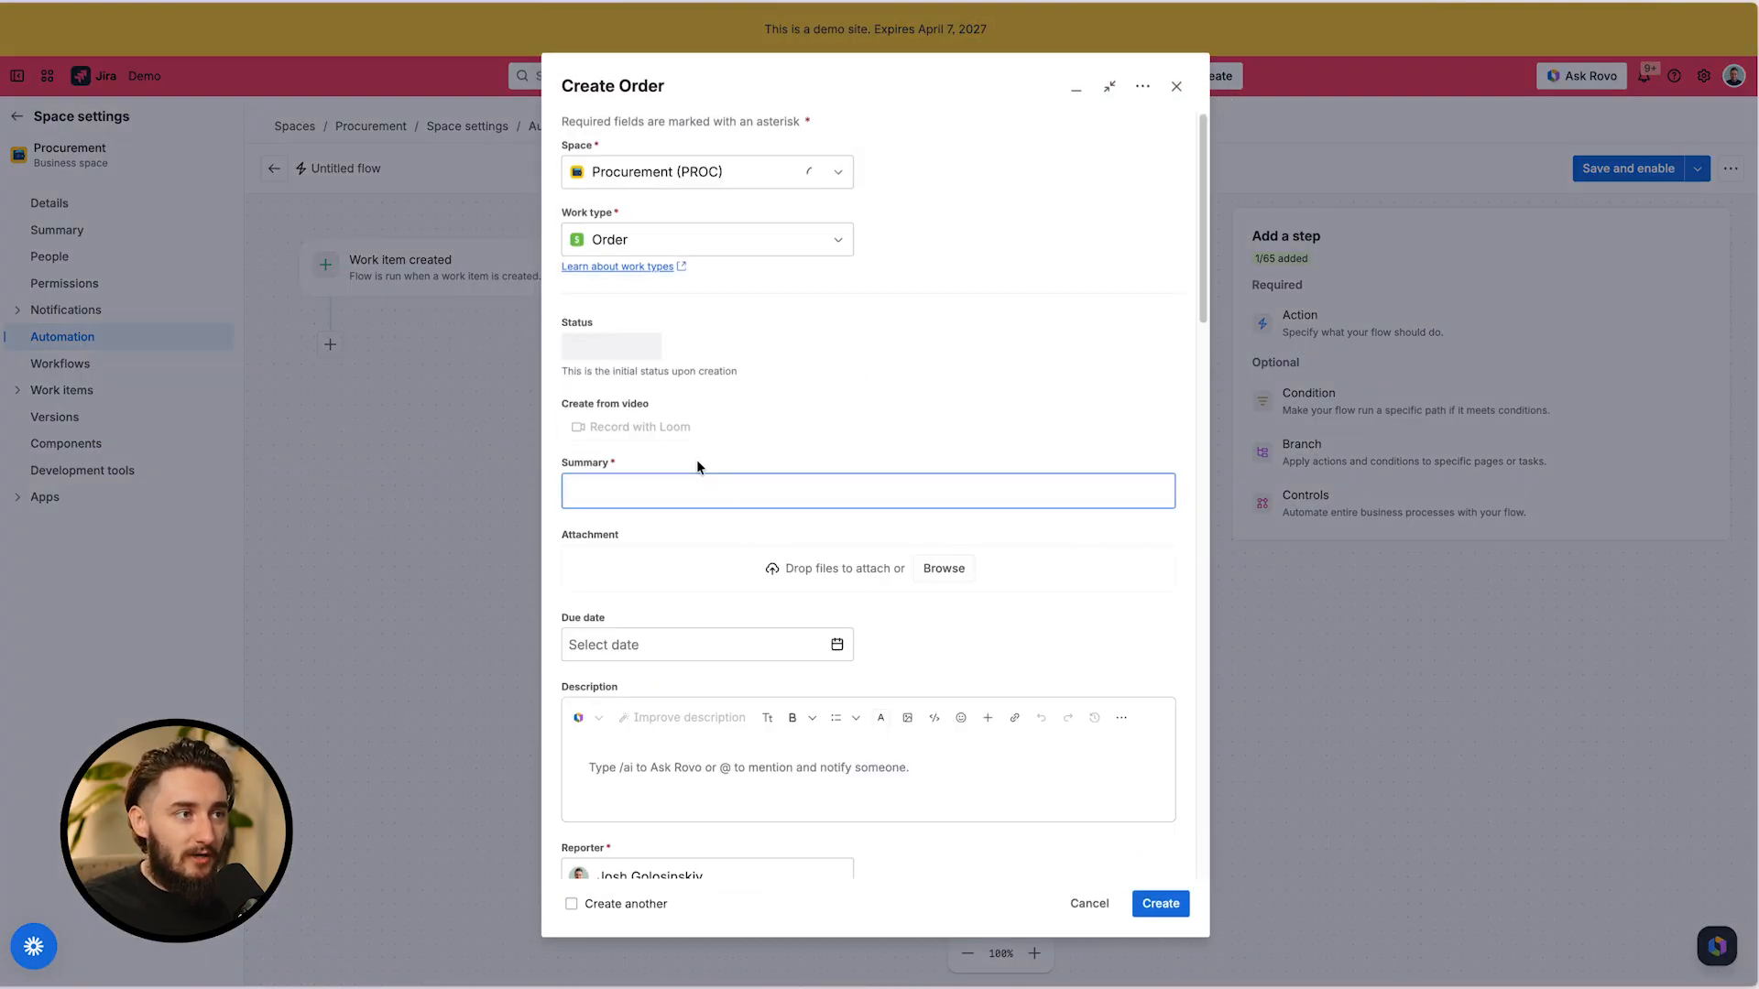
{"action": "scroll", "coordinate": [697, 461], "scroll_direction": "down", "scroll_amount": 3}
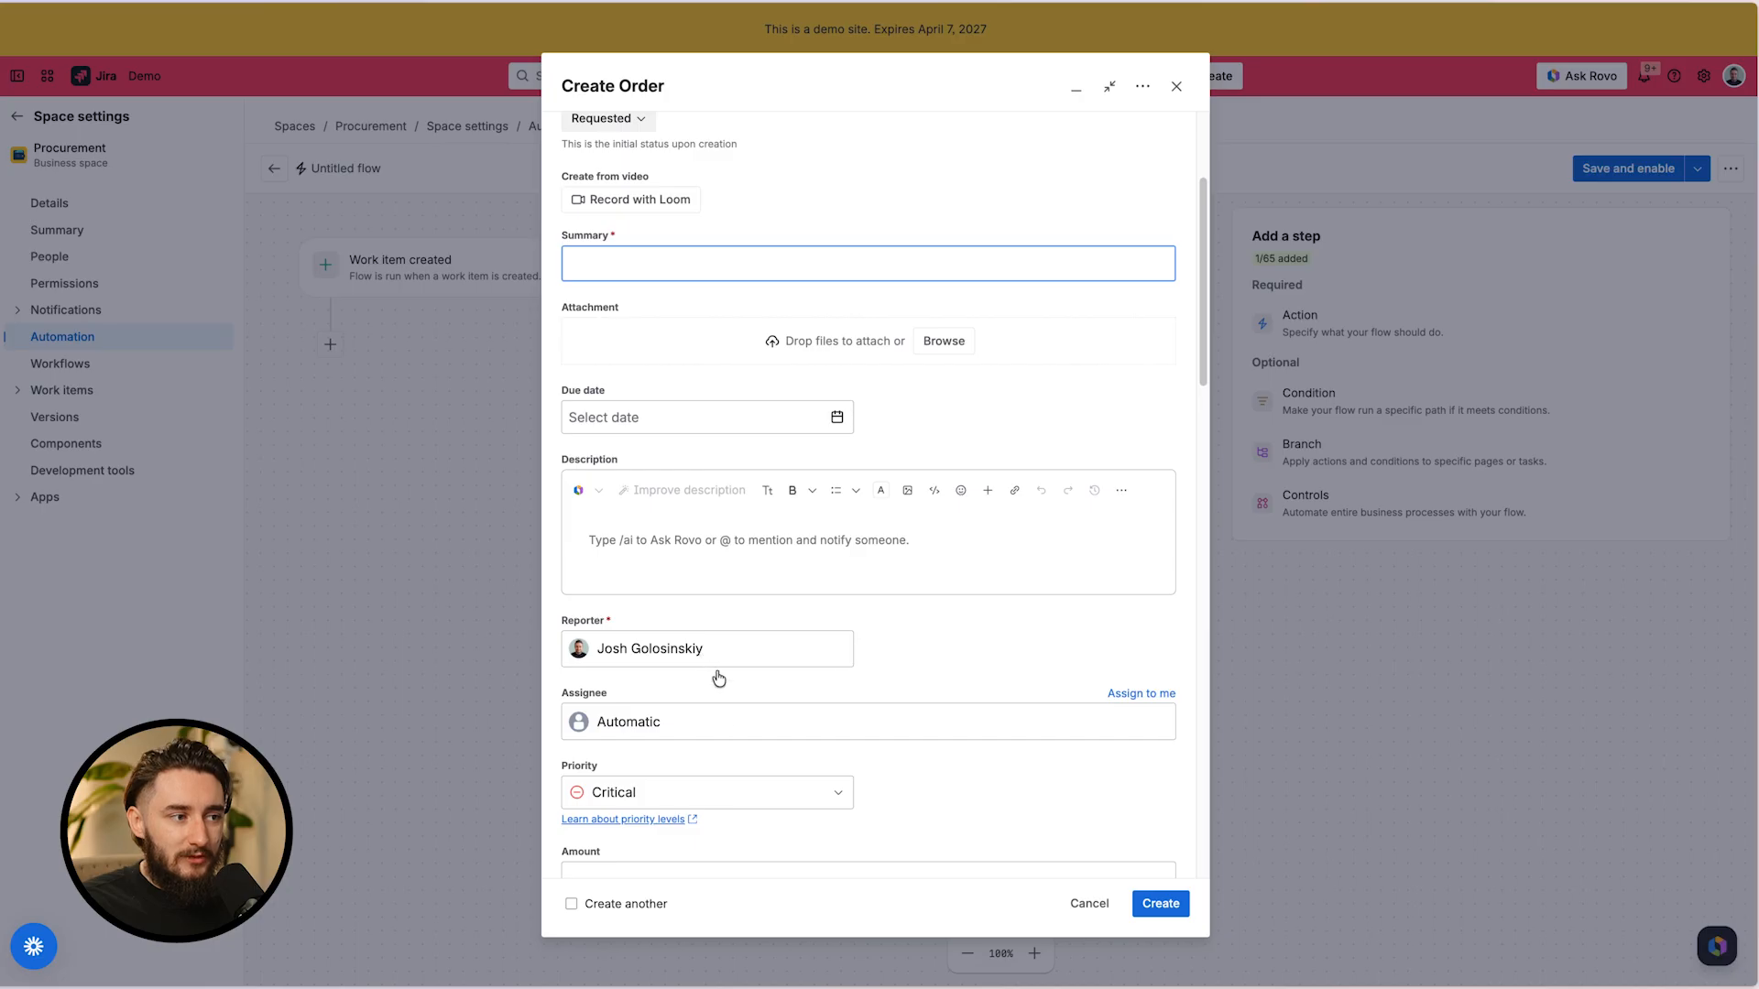
{"action": "left_click", "coordinate": [699, 720]}
{"action": "left_click", "coordinate": [699, 818]}
{"action": "scroll", "coordinate": [911, 695], "scroll_direction": "down", "scroll_amount": 3}
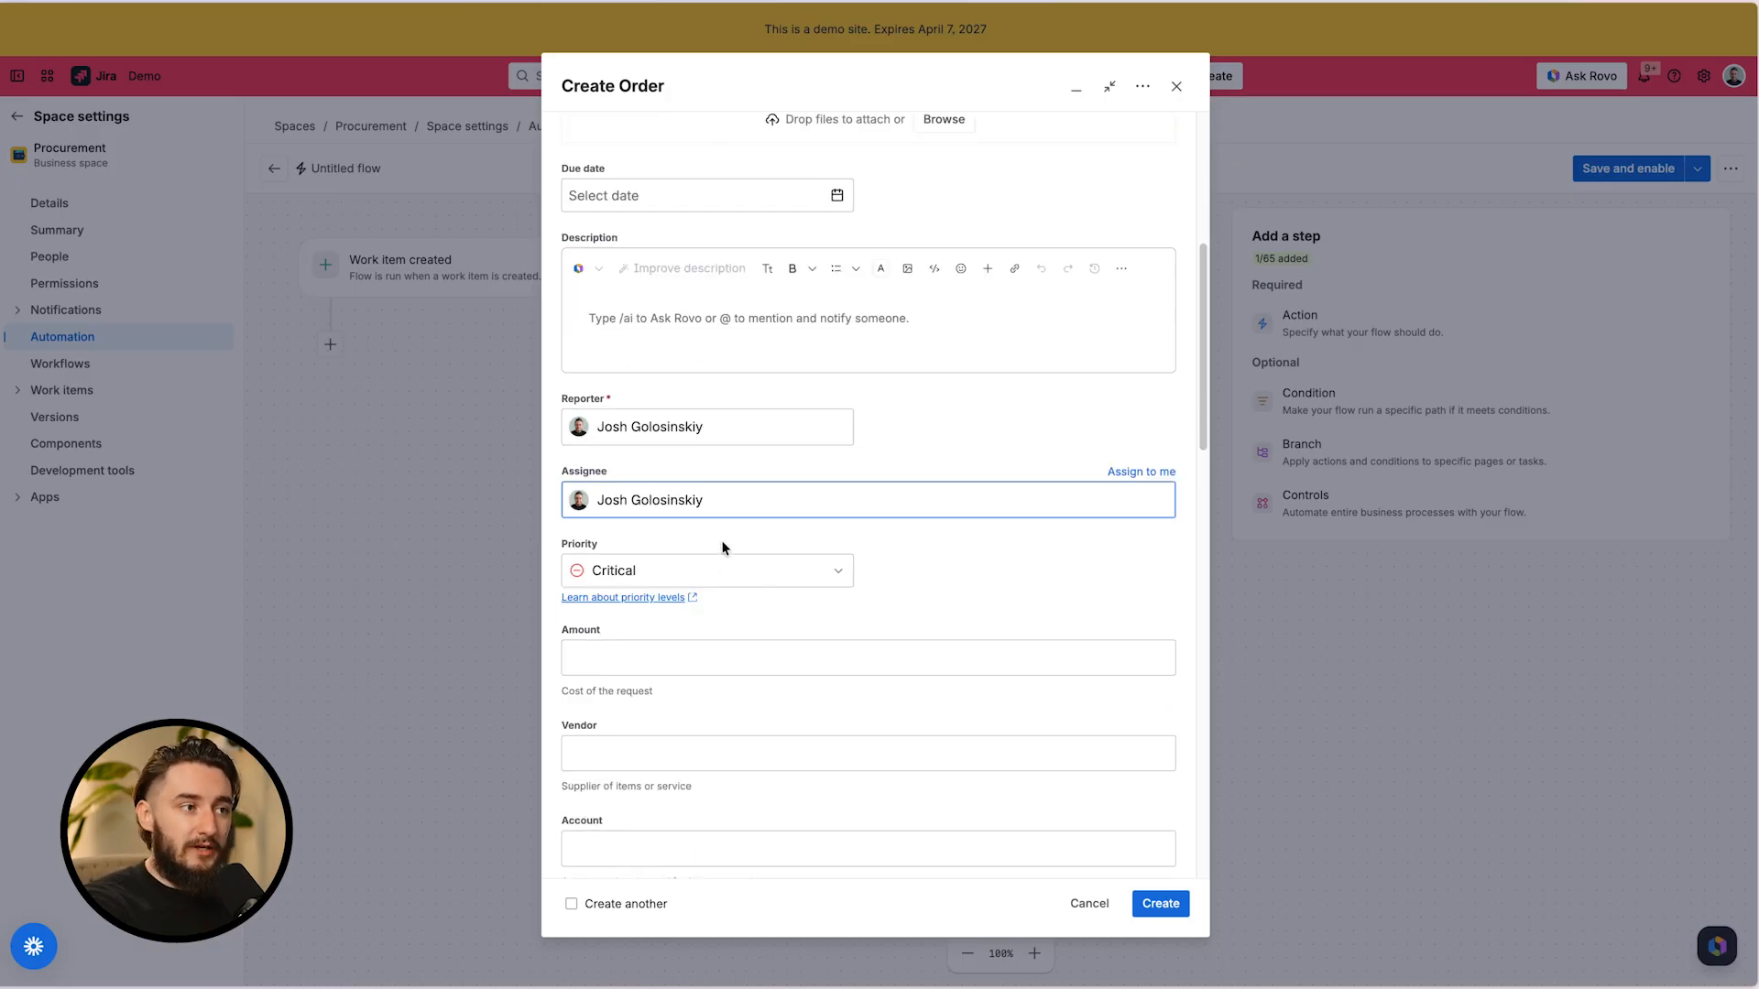
{"action": "left_click", "coordinate": [1083, 905]}
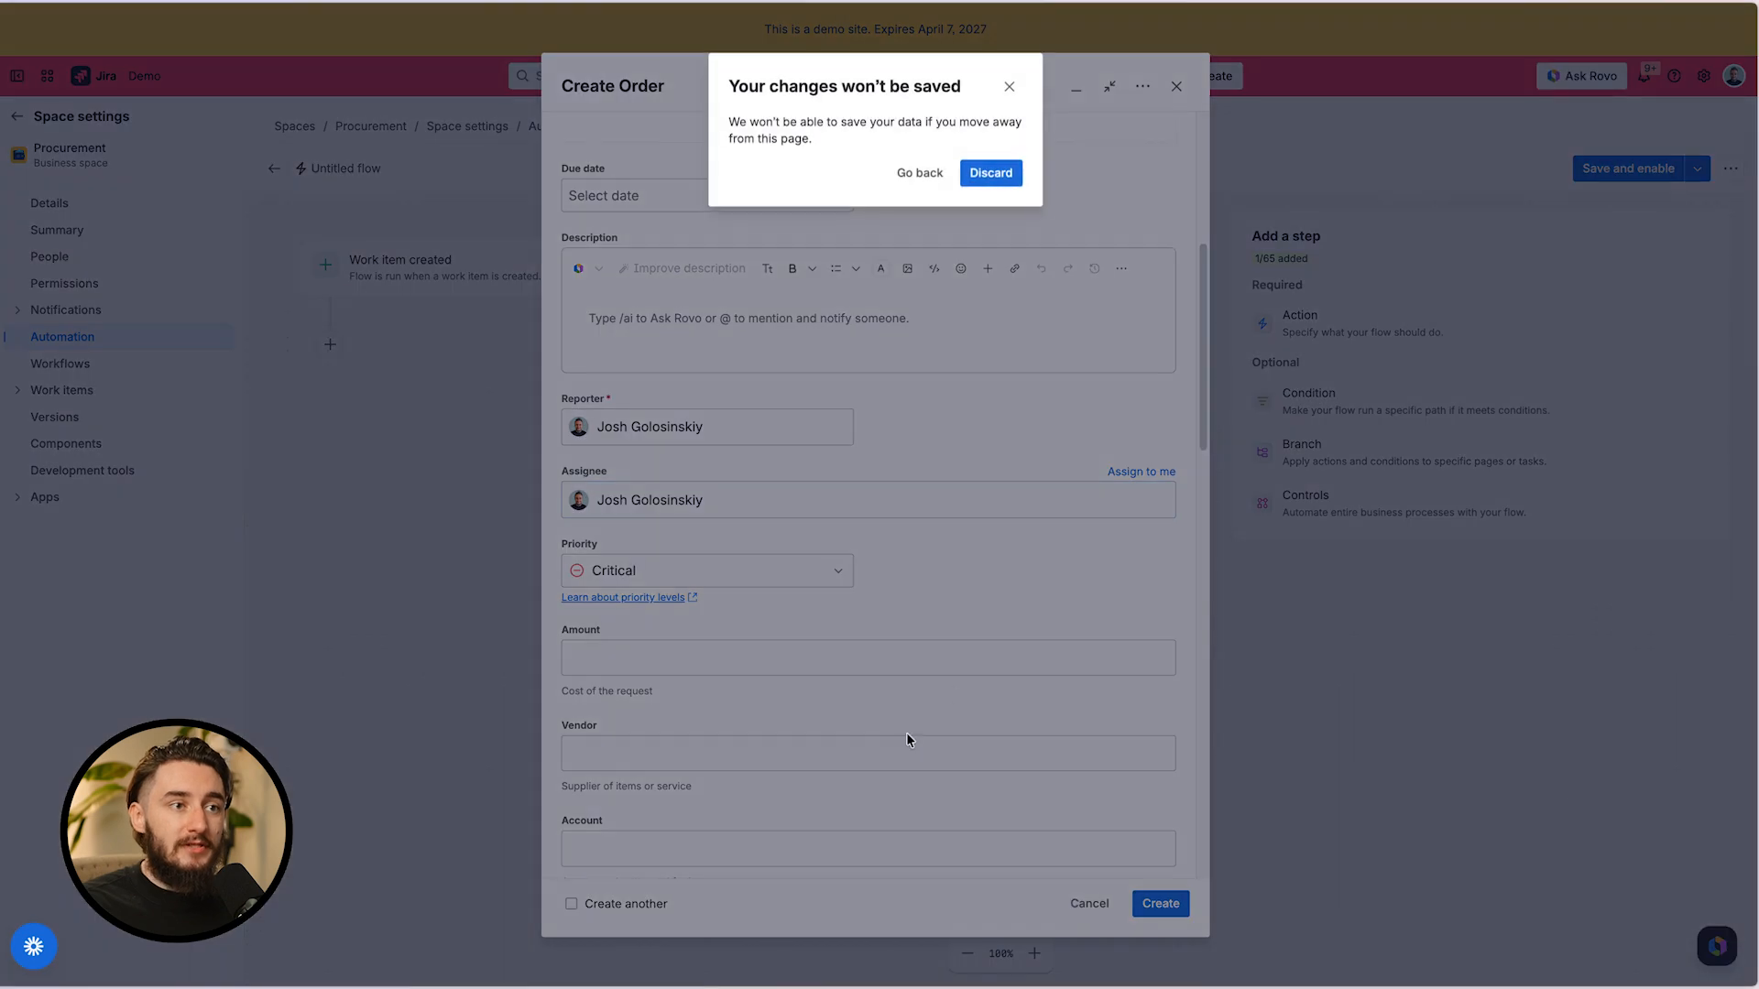
{"action": "left_click", "coordinate": [971, 172]}
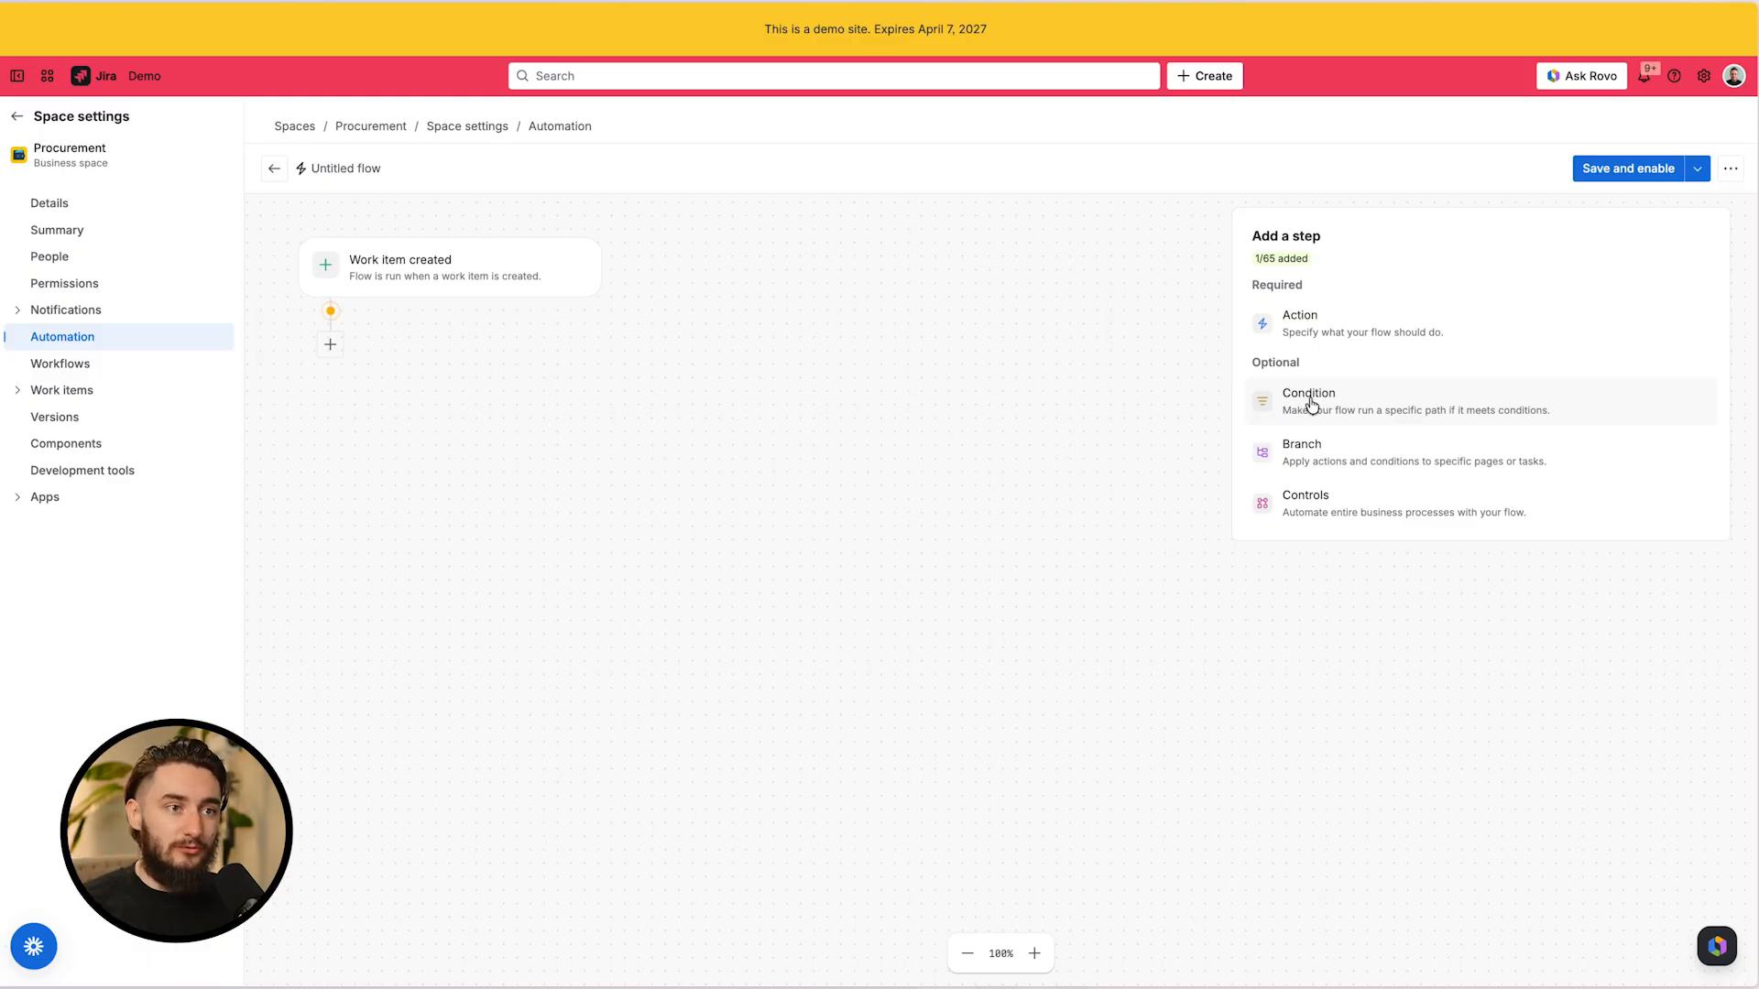
Add a Work item fields condition requiring that Assignee is one of the chosen person, and review it together with the trigger
{"action": "left_click", "coordinate": [1311, 405]}
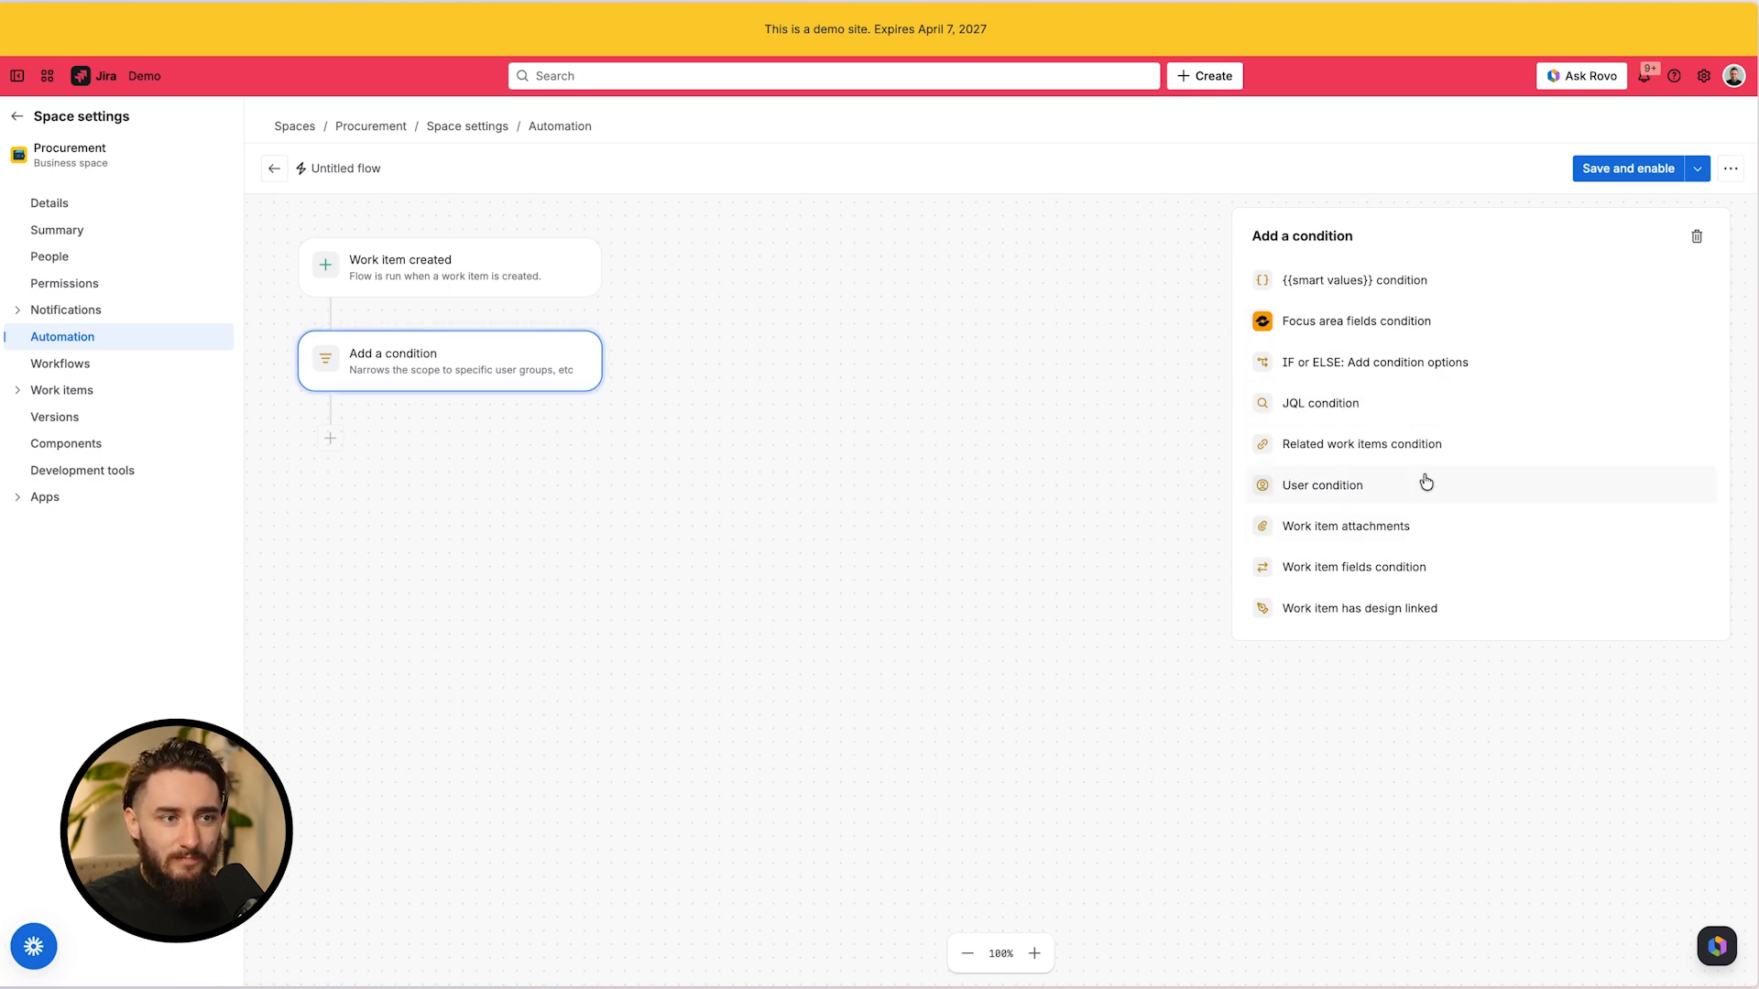
{"action": "left_click", "coordinate": [1381, 566]}
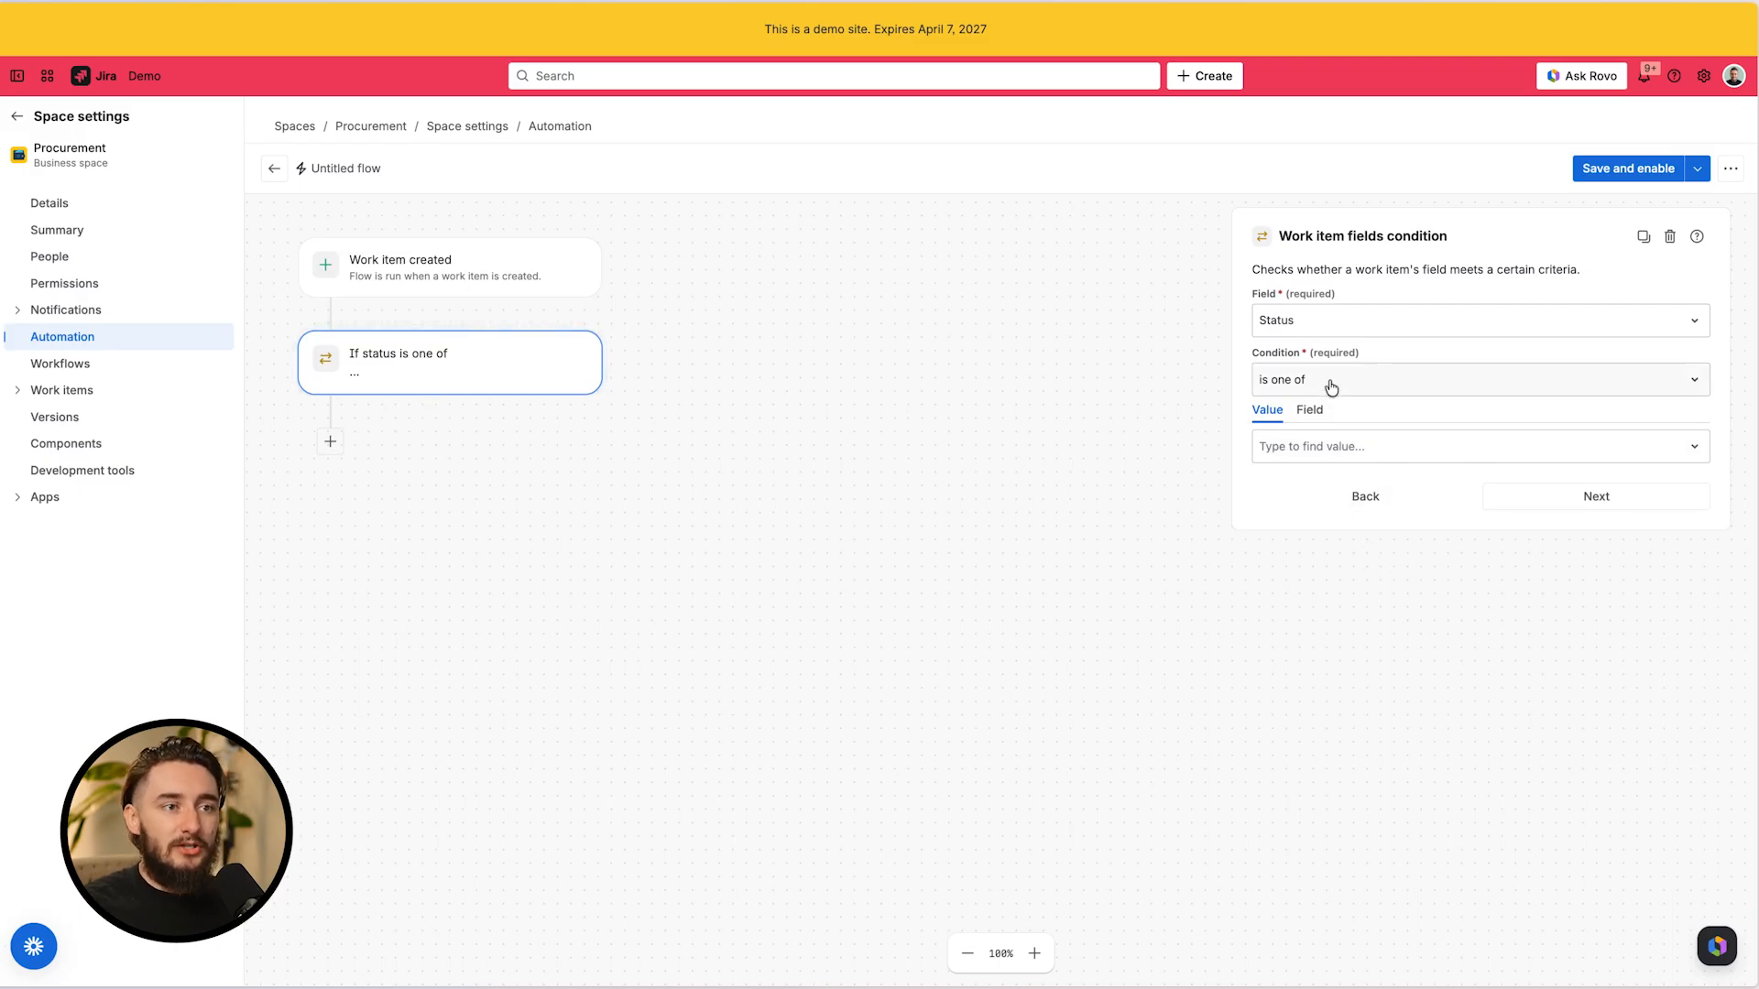
{"action": "left_click", "coordinate": [1359, 327]}
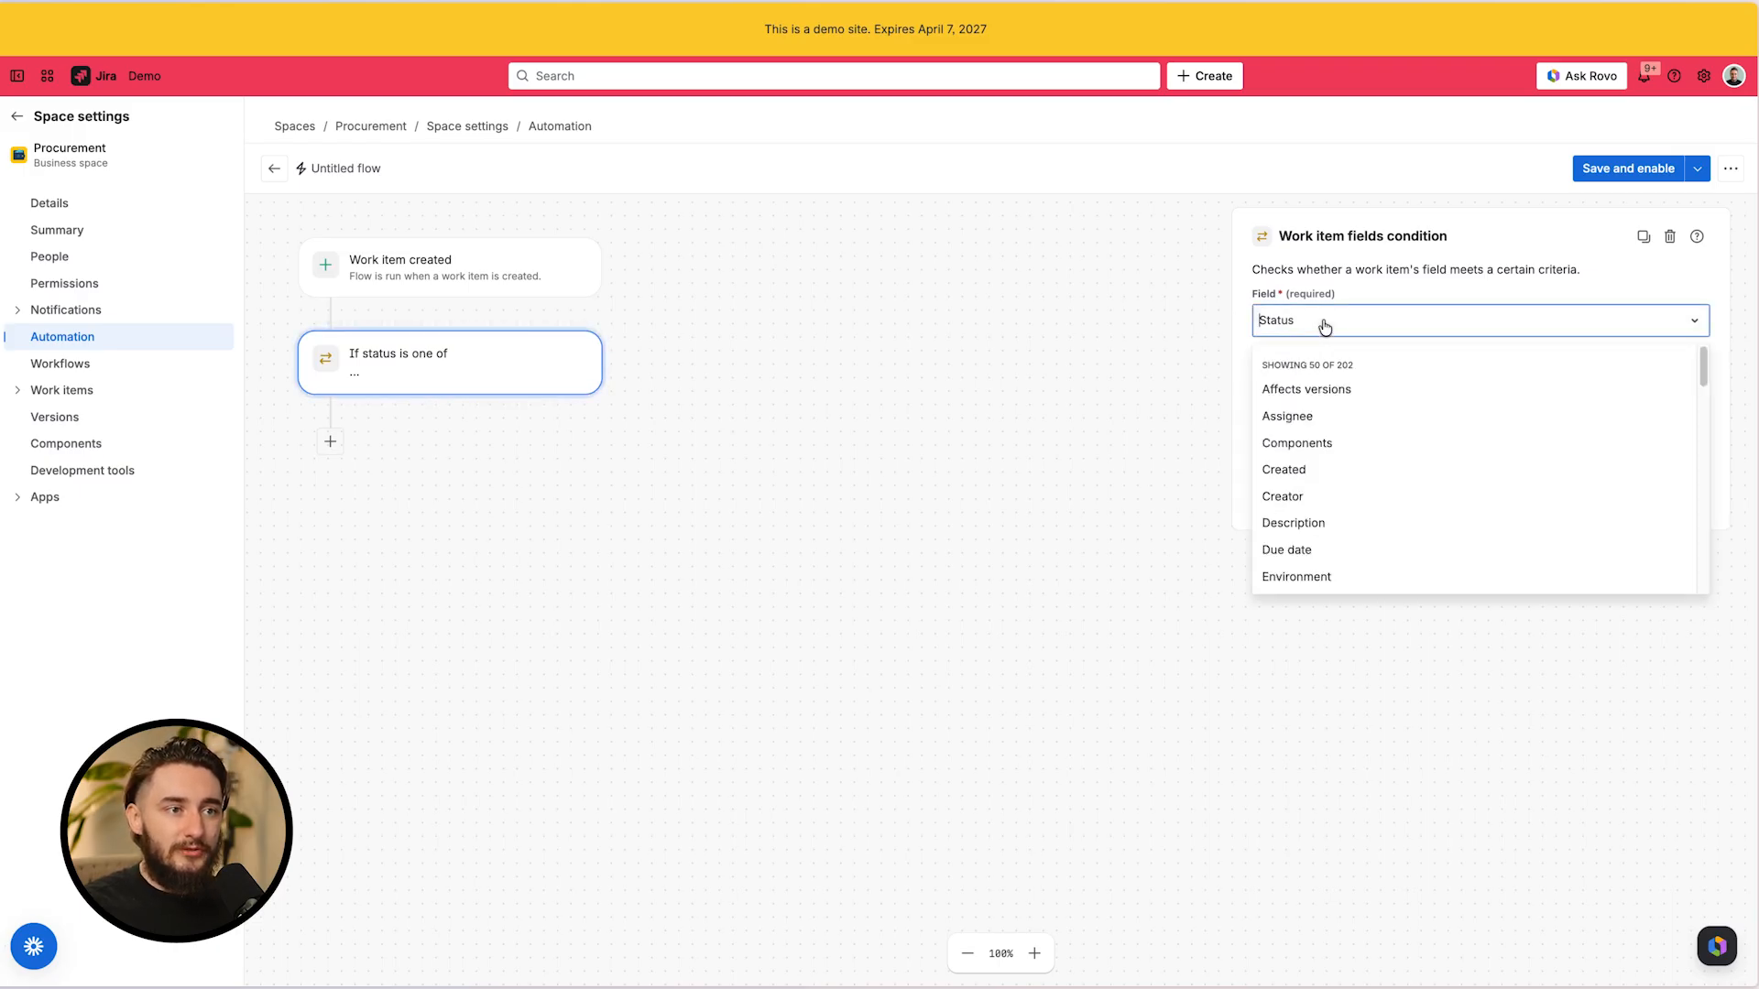
{"action": "left_click", "coordinate": [1361, 416]}
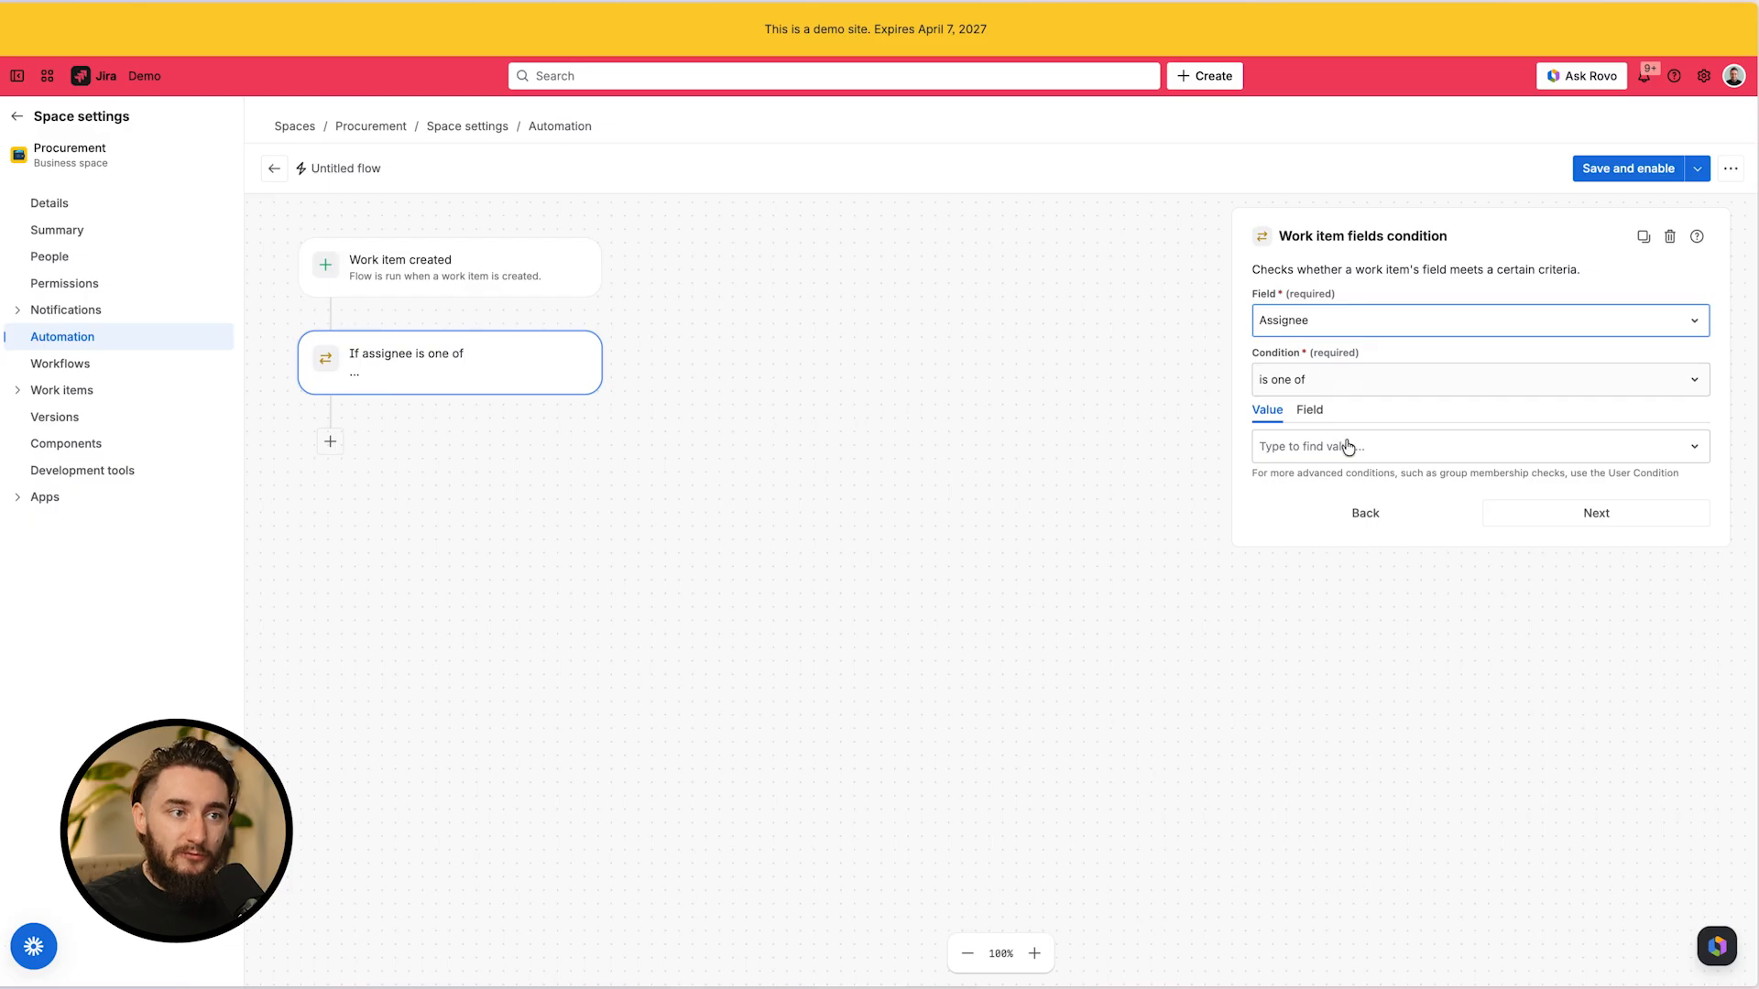
{"action": "left_click", "coordinate": [1346, 449]}
{"action": "type", "text": "josh"}
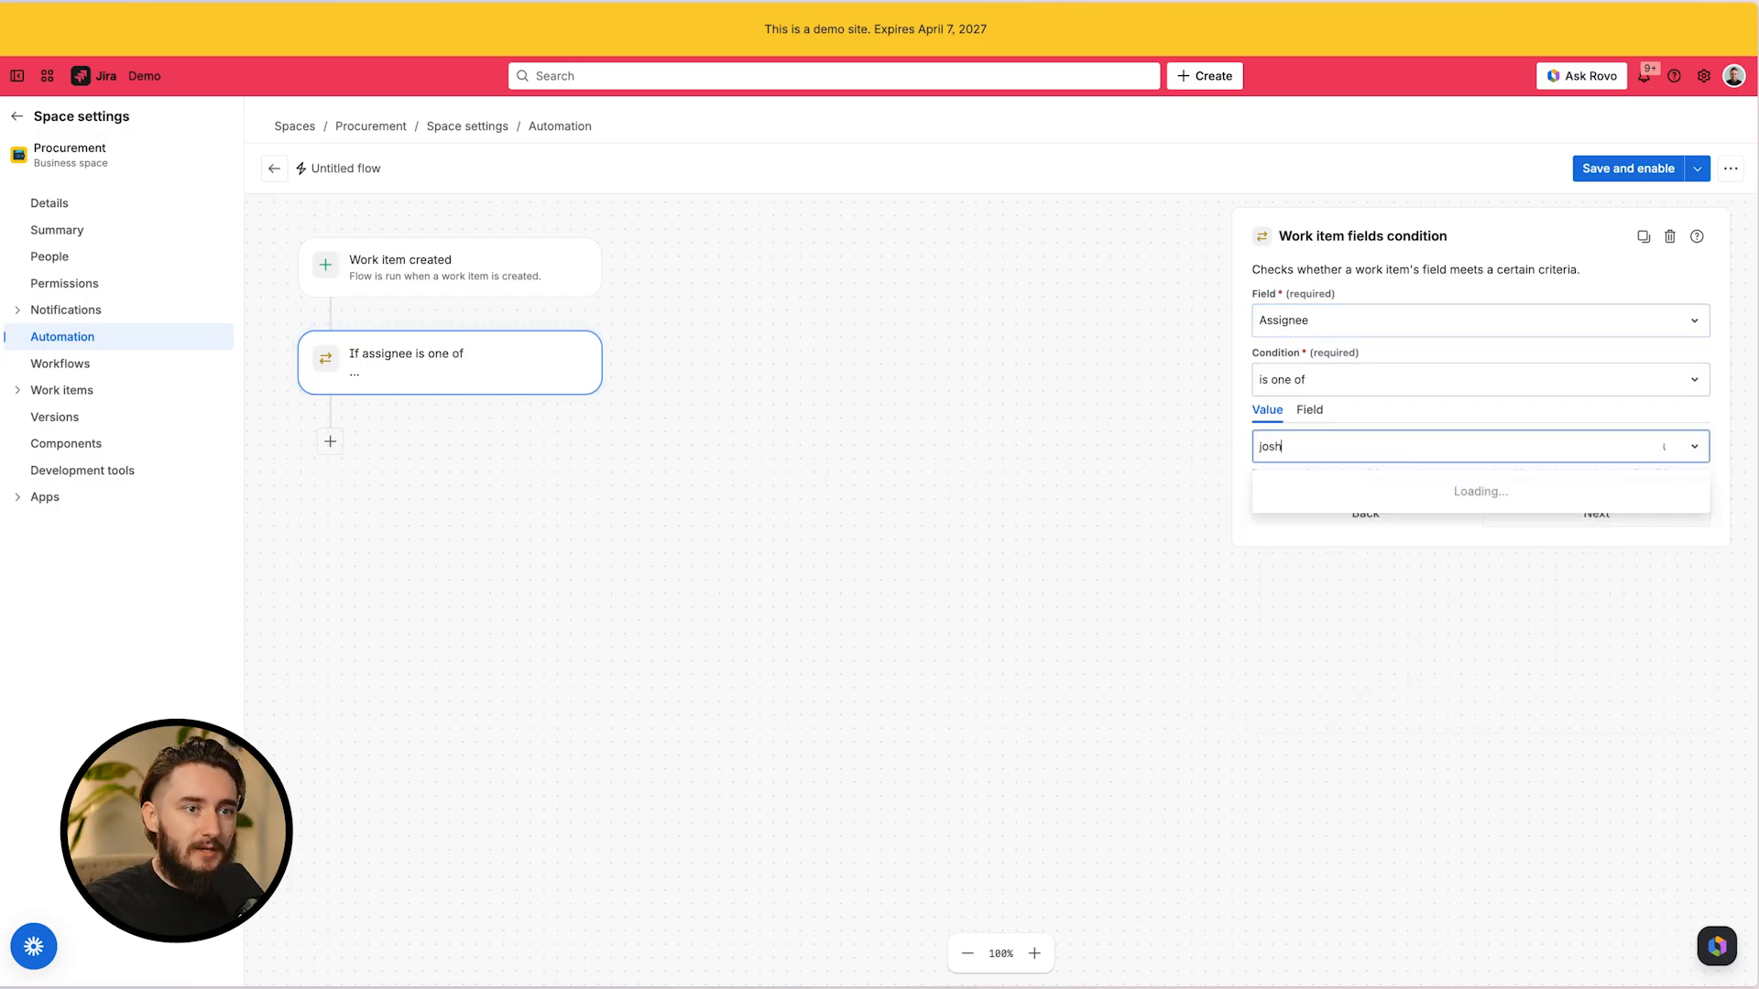
{"action": "left_click", "coordinate": [1370, 489]}
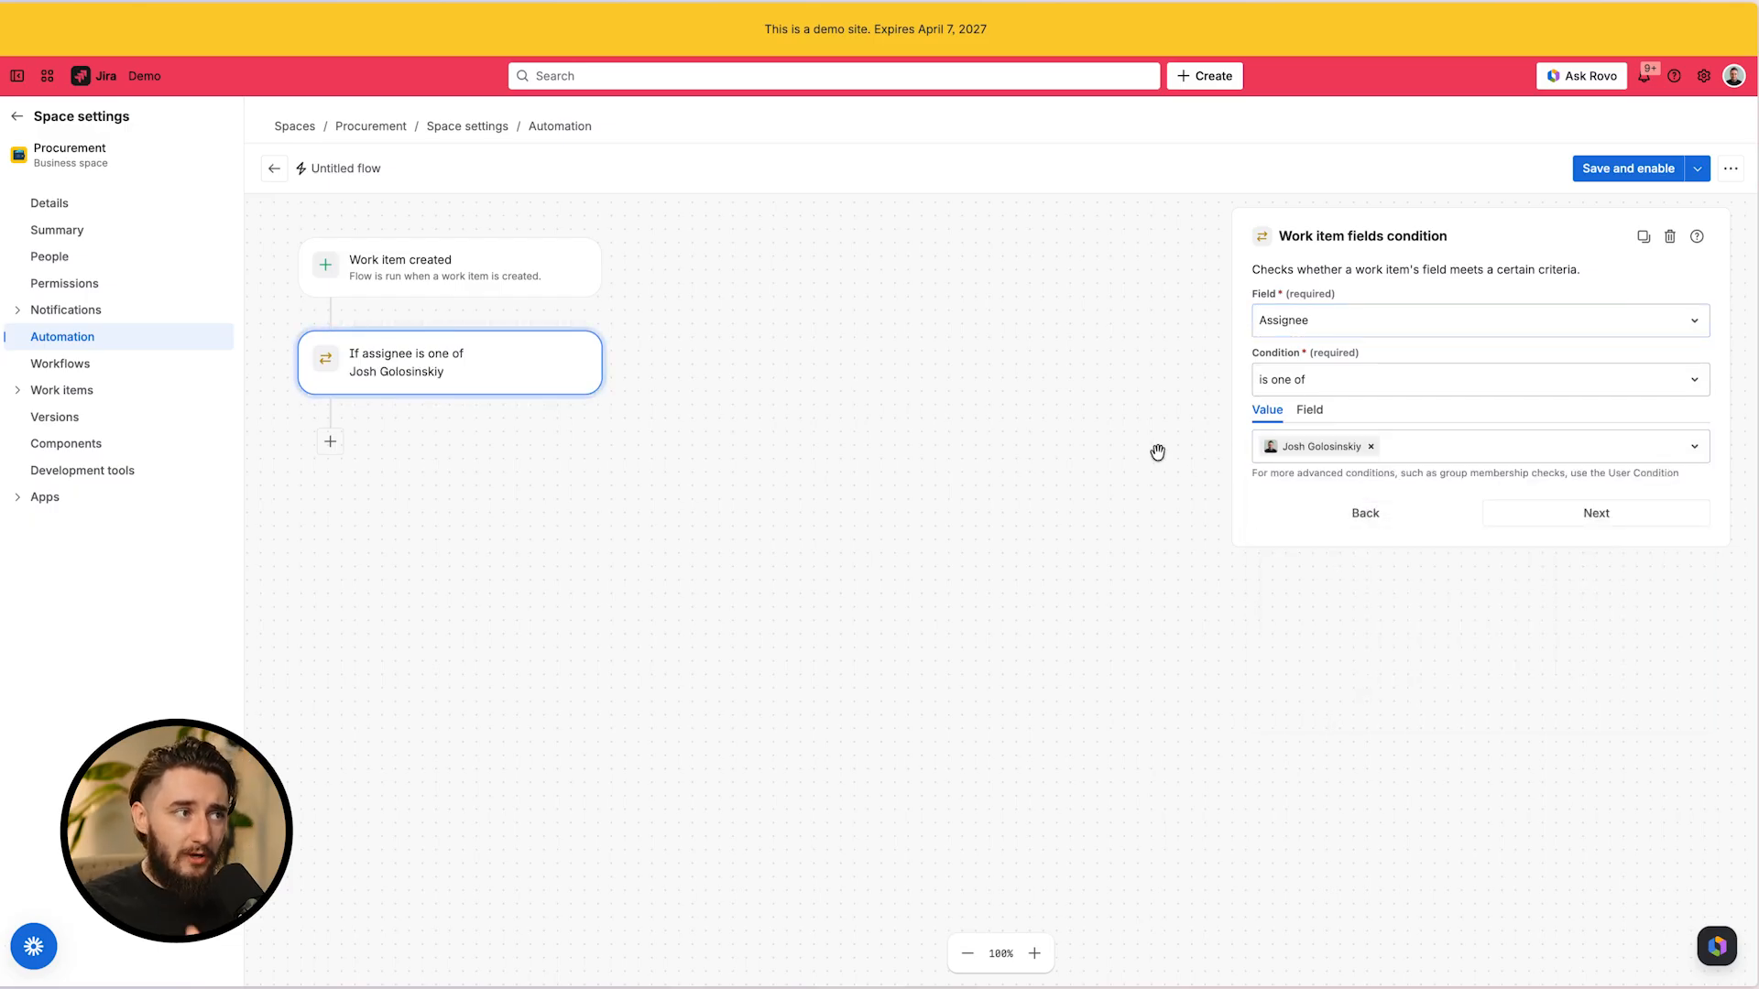
{"action": "left_click", "coordinate": [465, 289]}
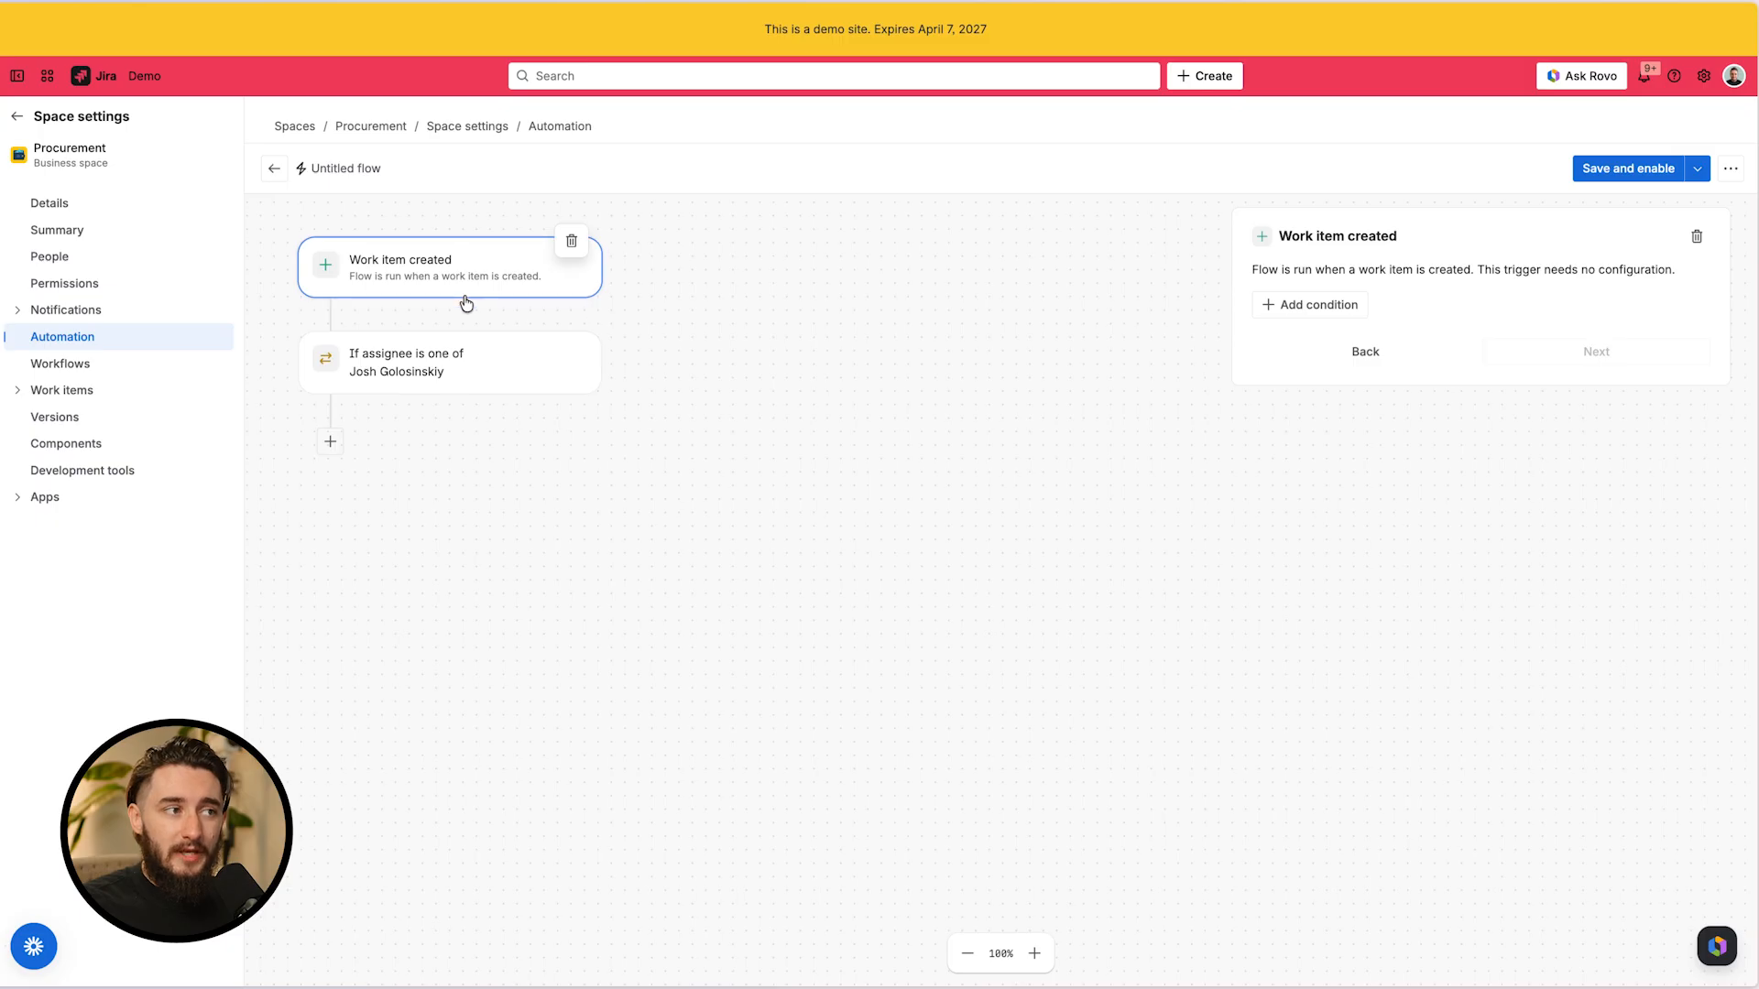
{"action": "left_click", "coordinate": [453, 379]}
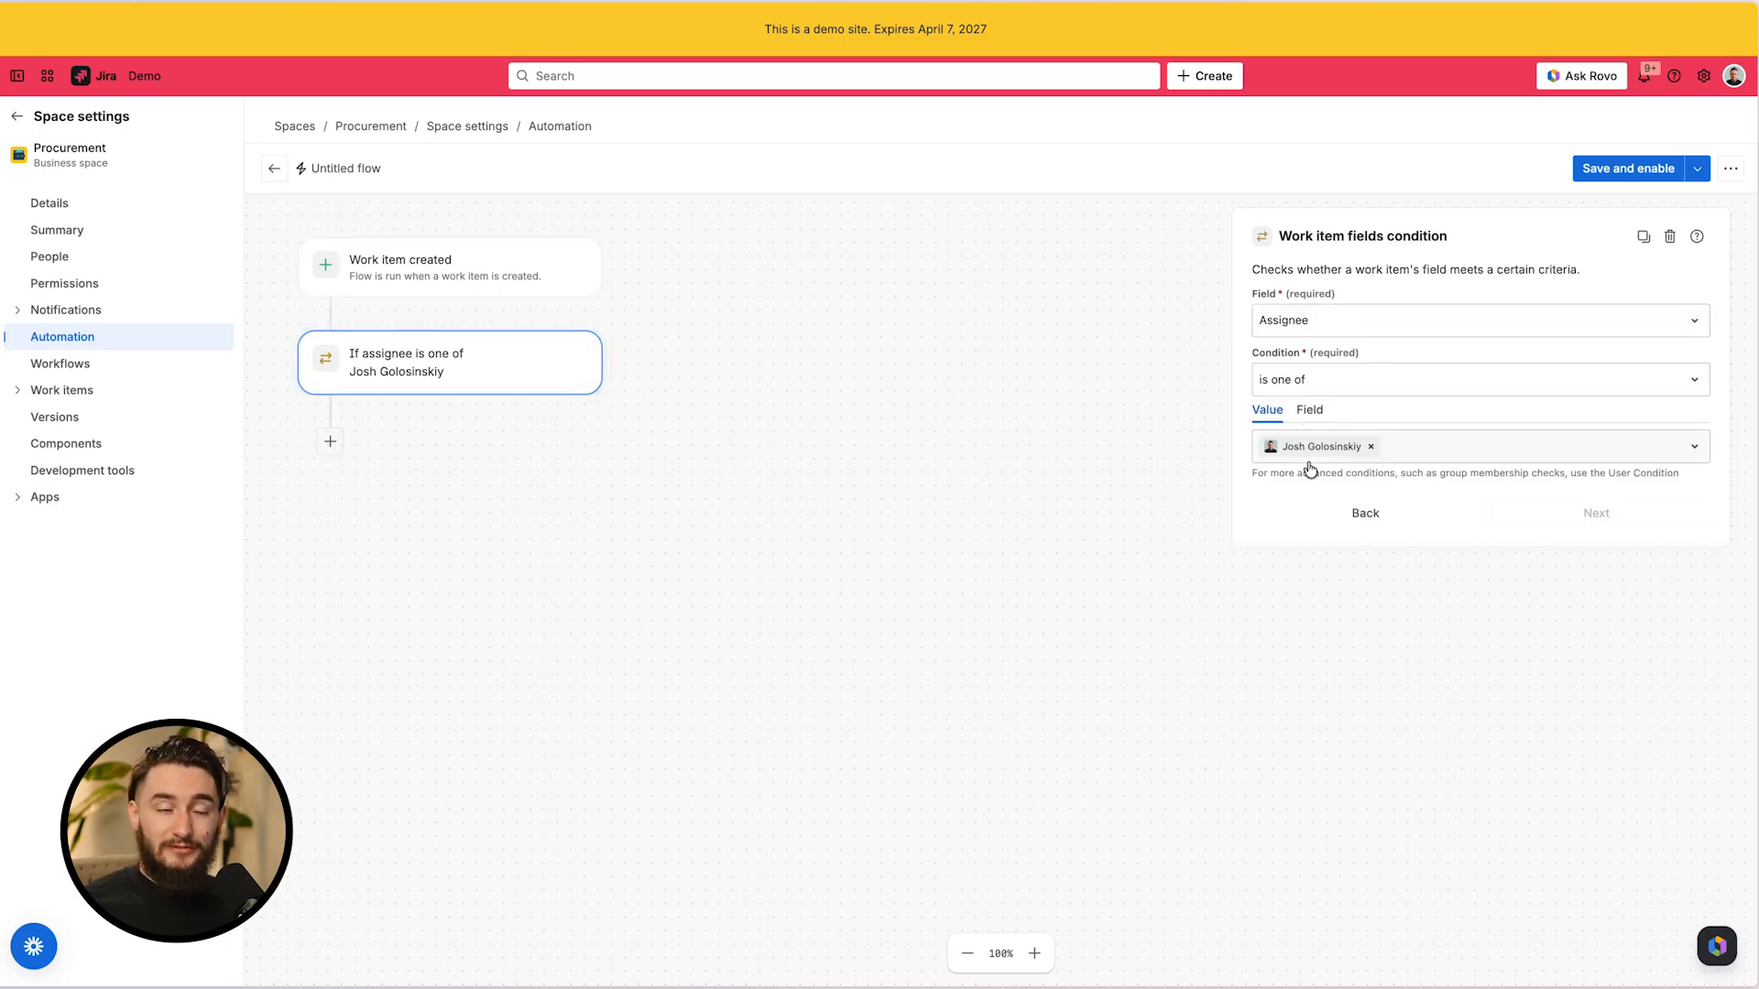
Add a Comment on work item action below the assignee condition
{"action": "left_click", "coordinate": [329, 442]}
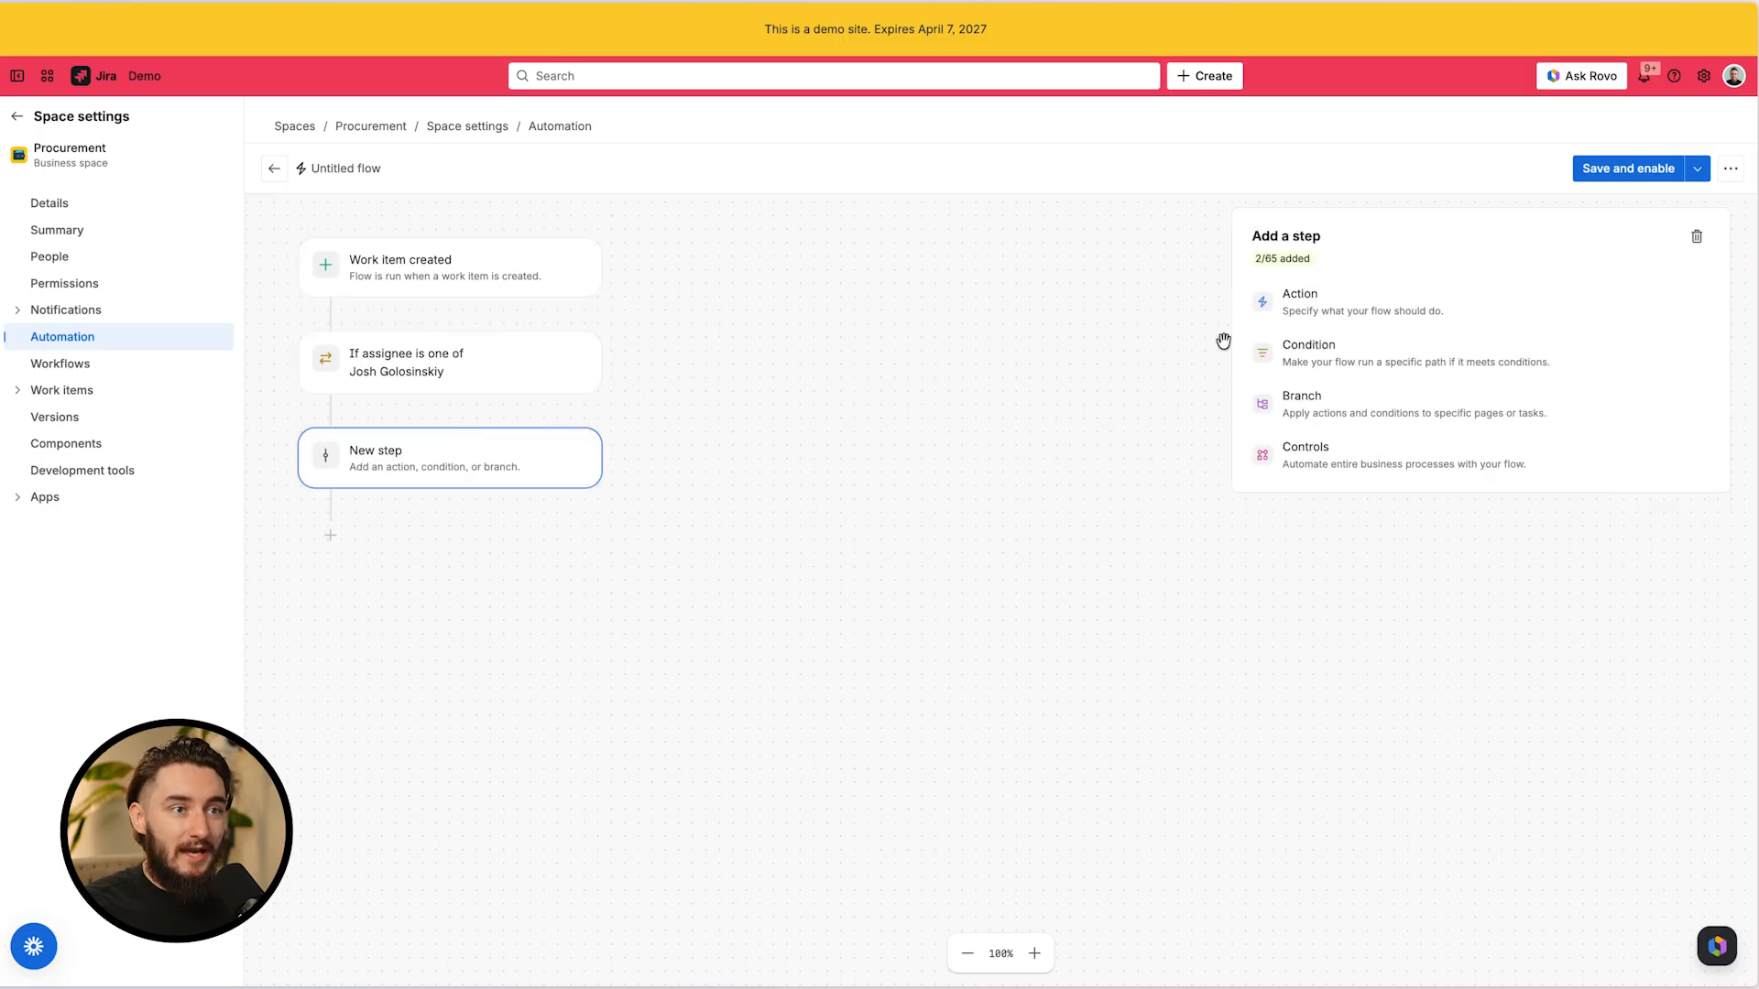
{"action": "left_click", "coordinate": [1355, 317]}
{"action": "type", "text": "c"}
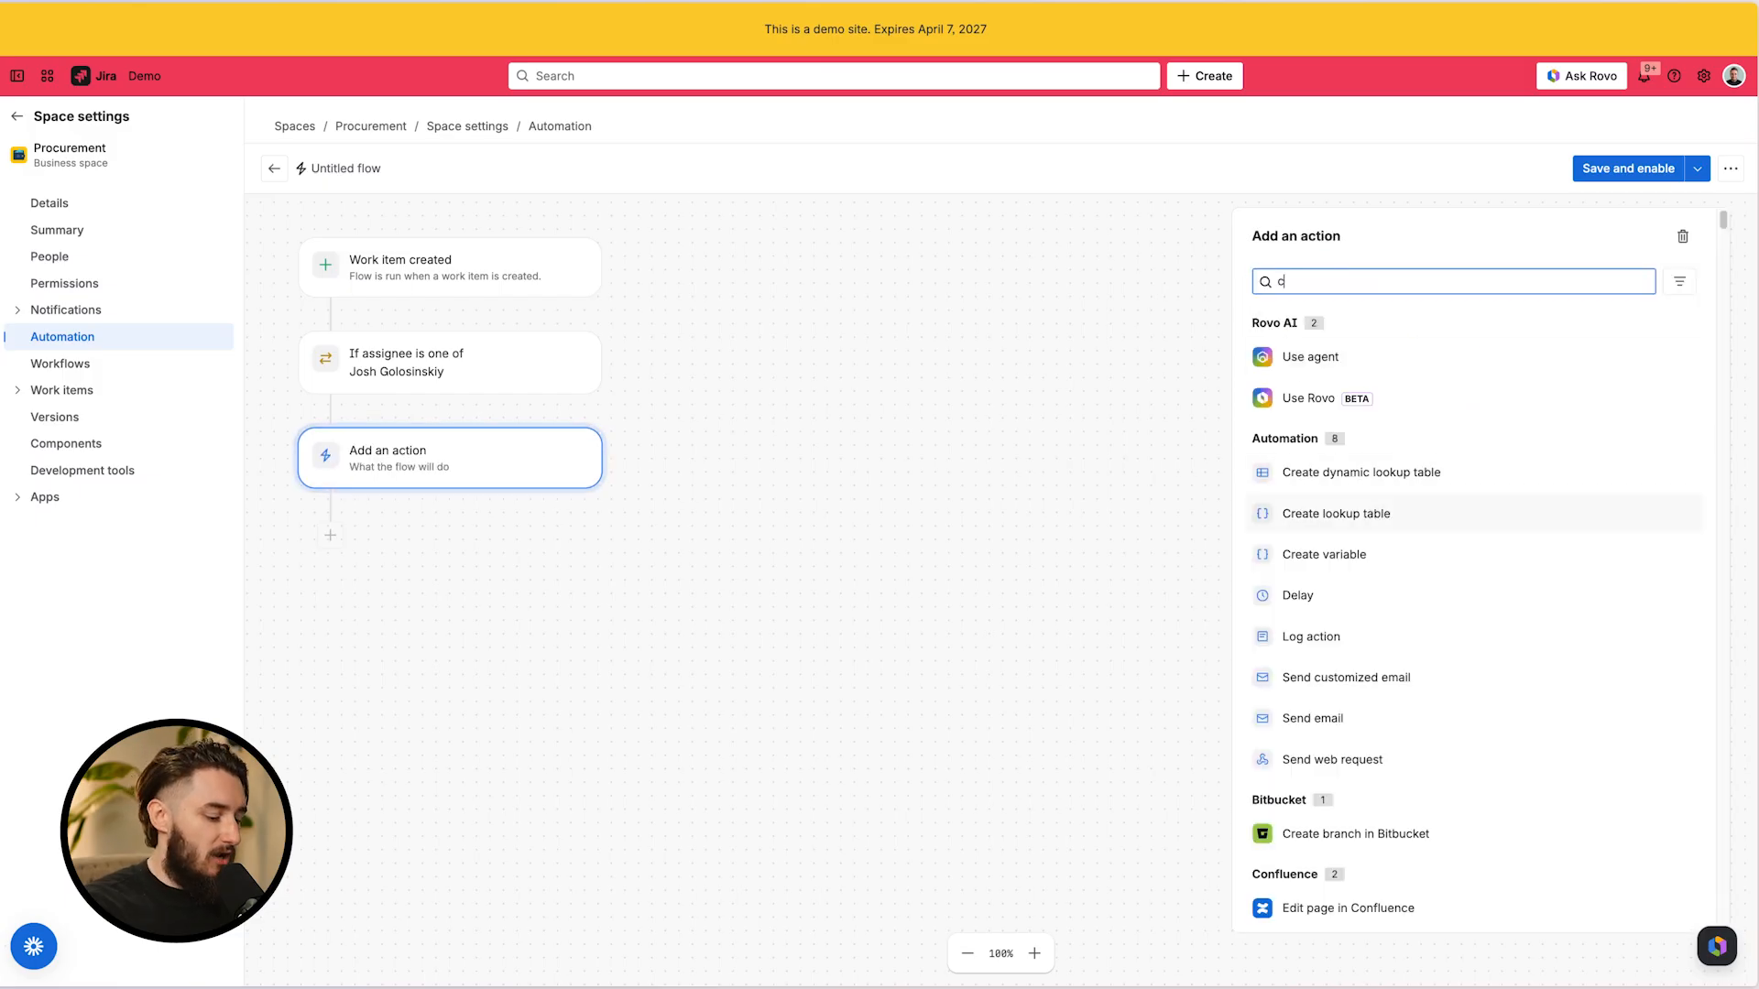
{"action": "type", "text": "omme"}
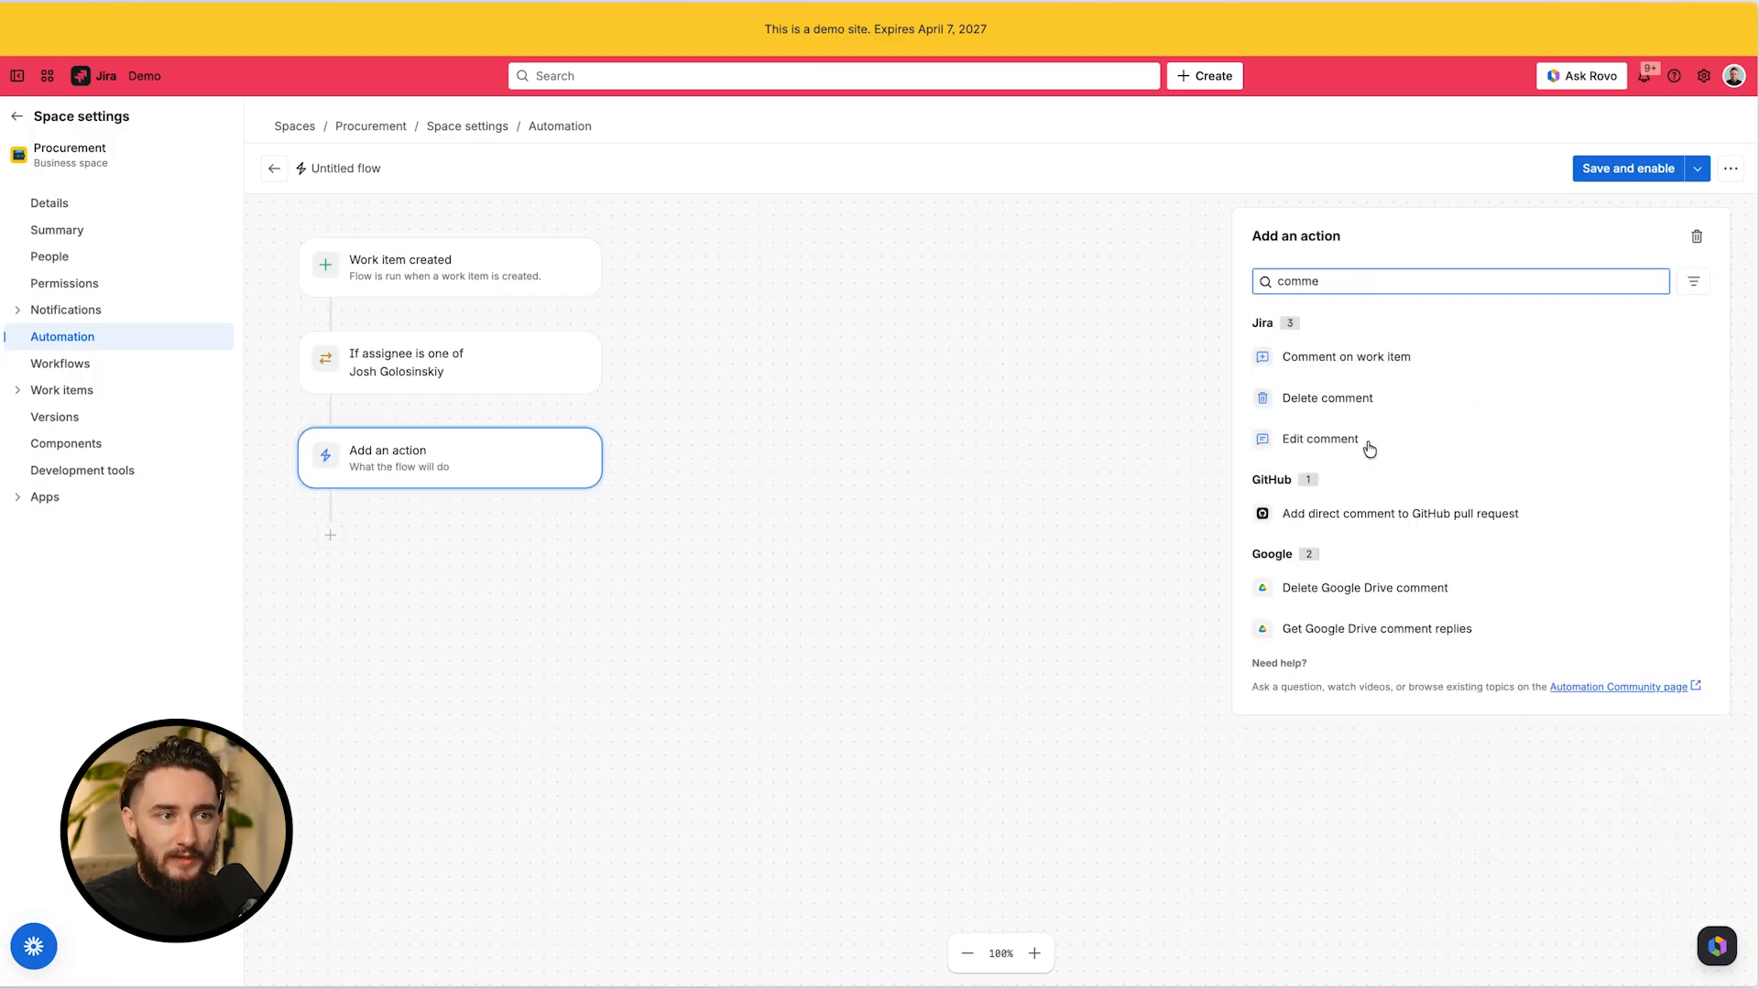
{"action": "left_click", "coordinate": [1425, 359]}
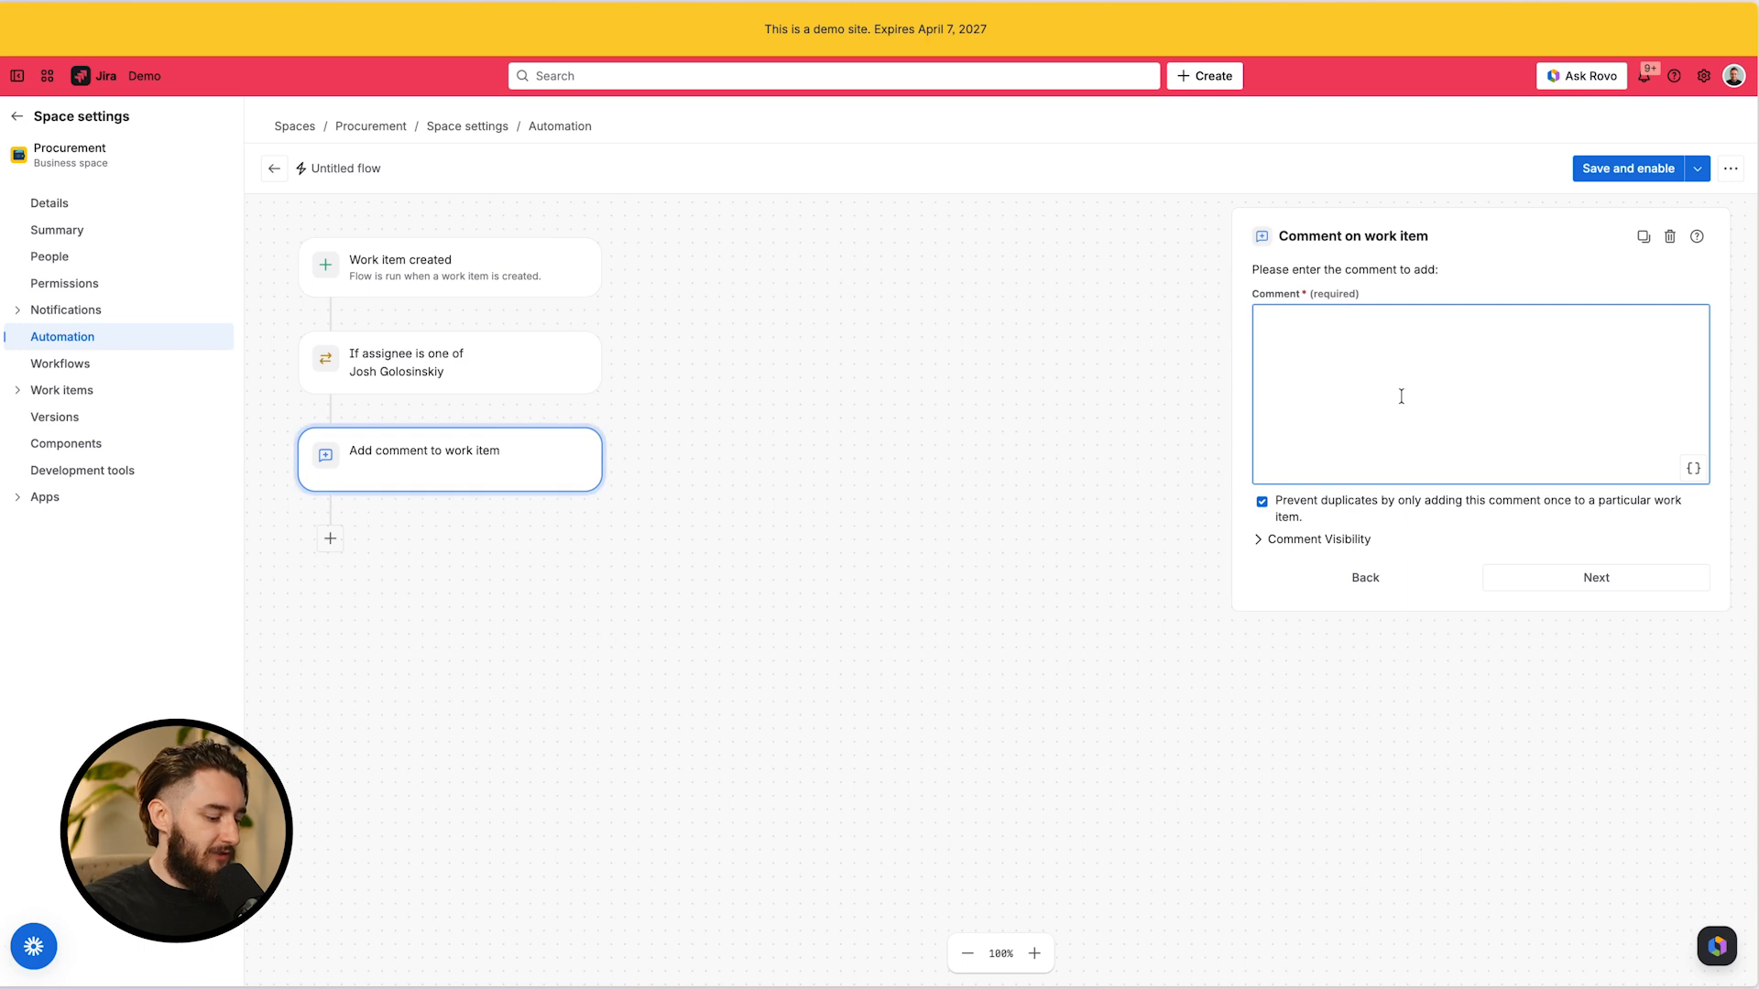
Enter a short greeting introducing the person by first name as the comment text of the comment action
{"action": "type", "text": "Hello - this is "}
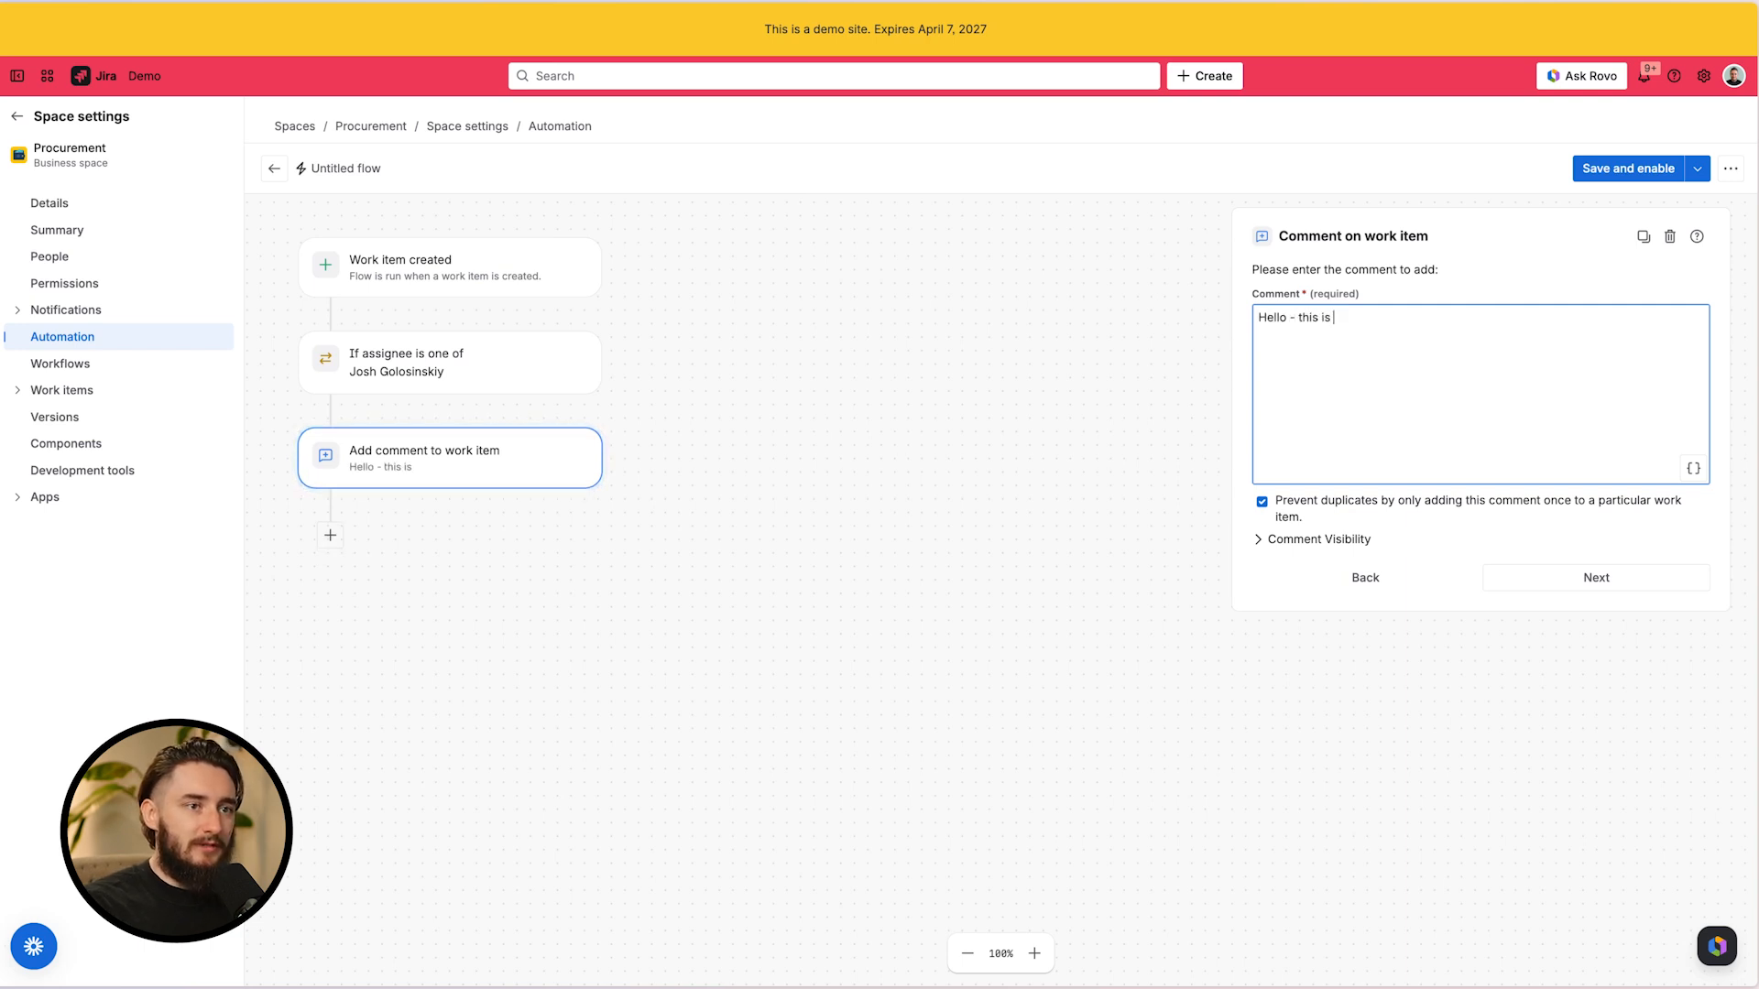
{"action": "type", "text": "Josh!"}
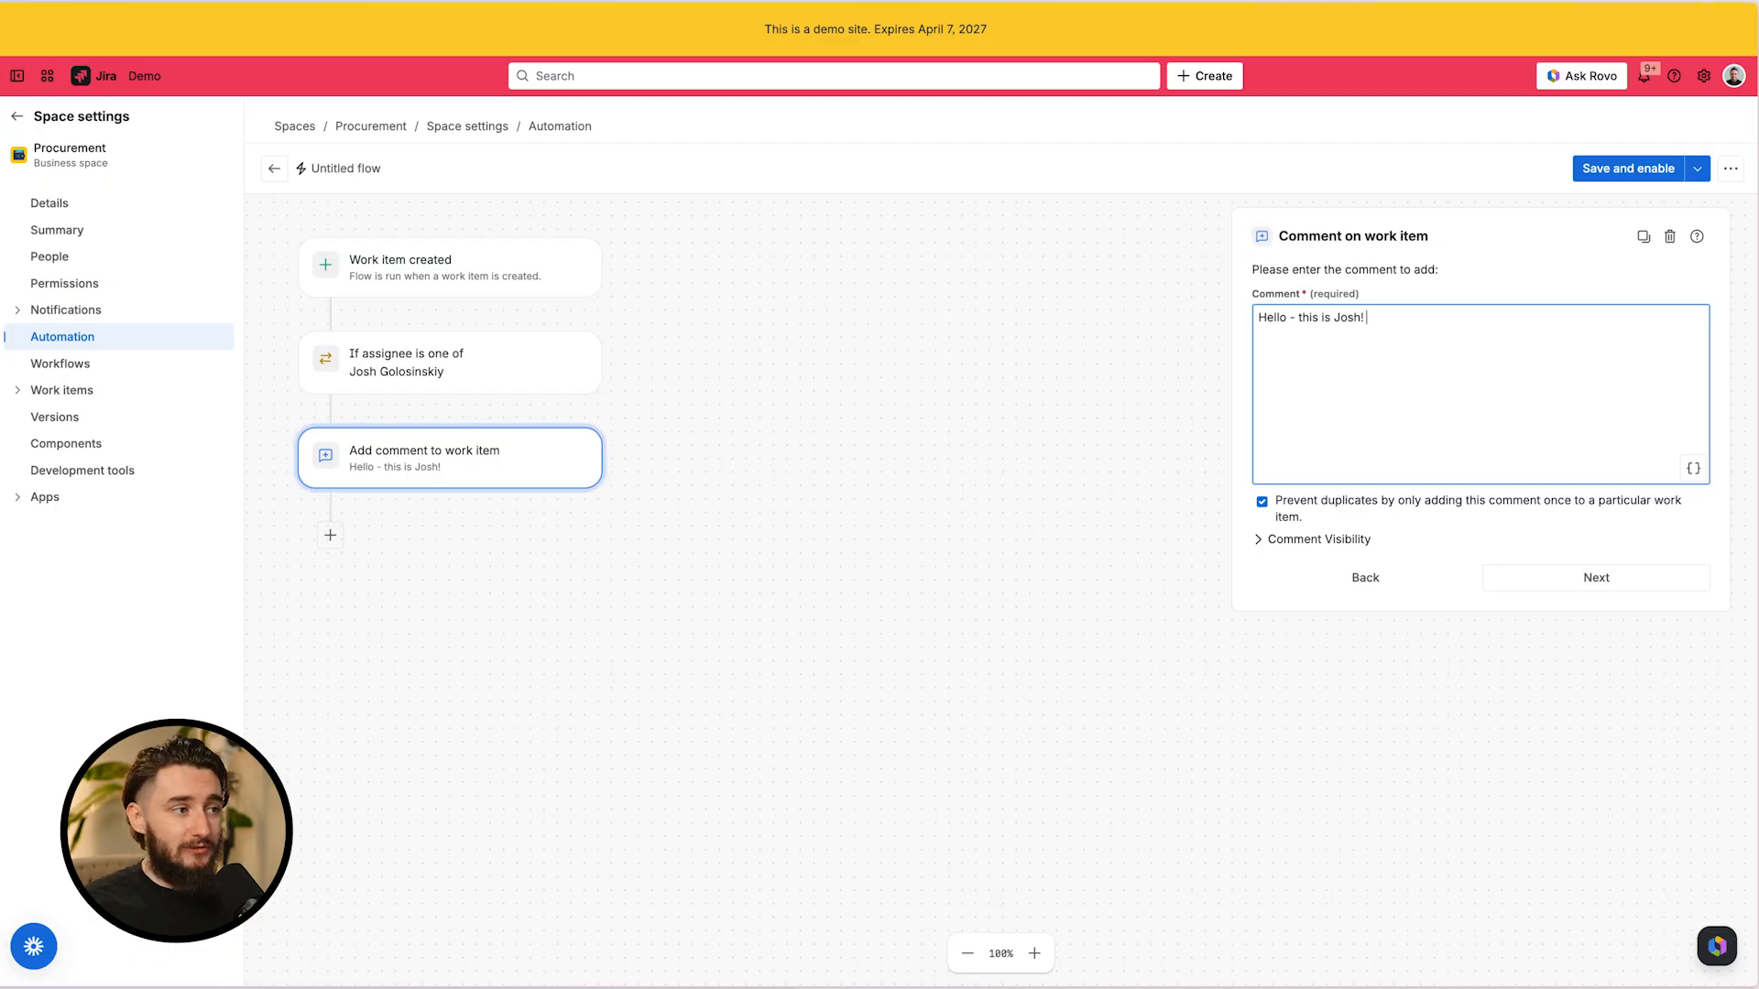
Add a Branch flow / related work items step for Sub-tasks below the comment action
{"action": "left_click", "coordinate": [329, 535]}
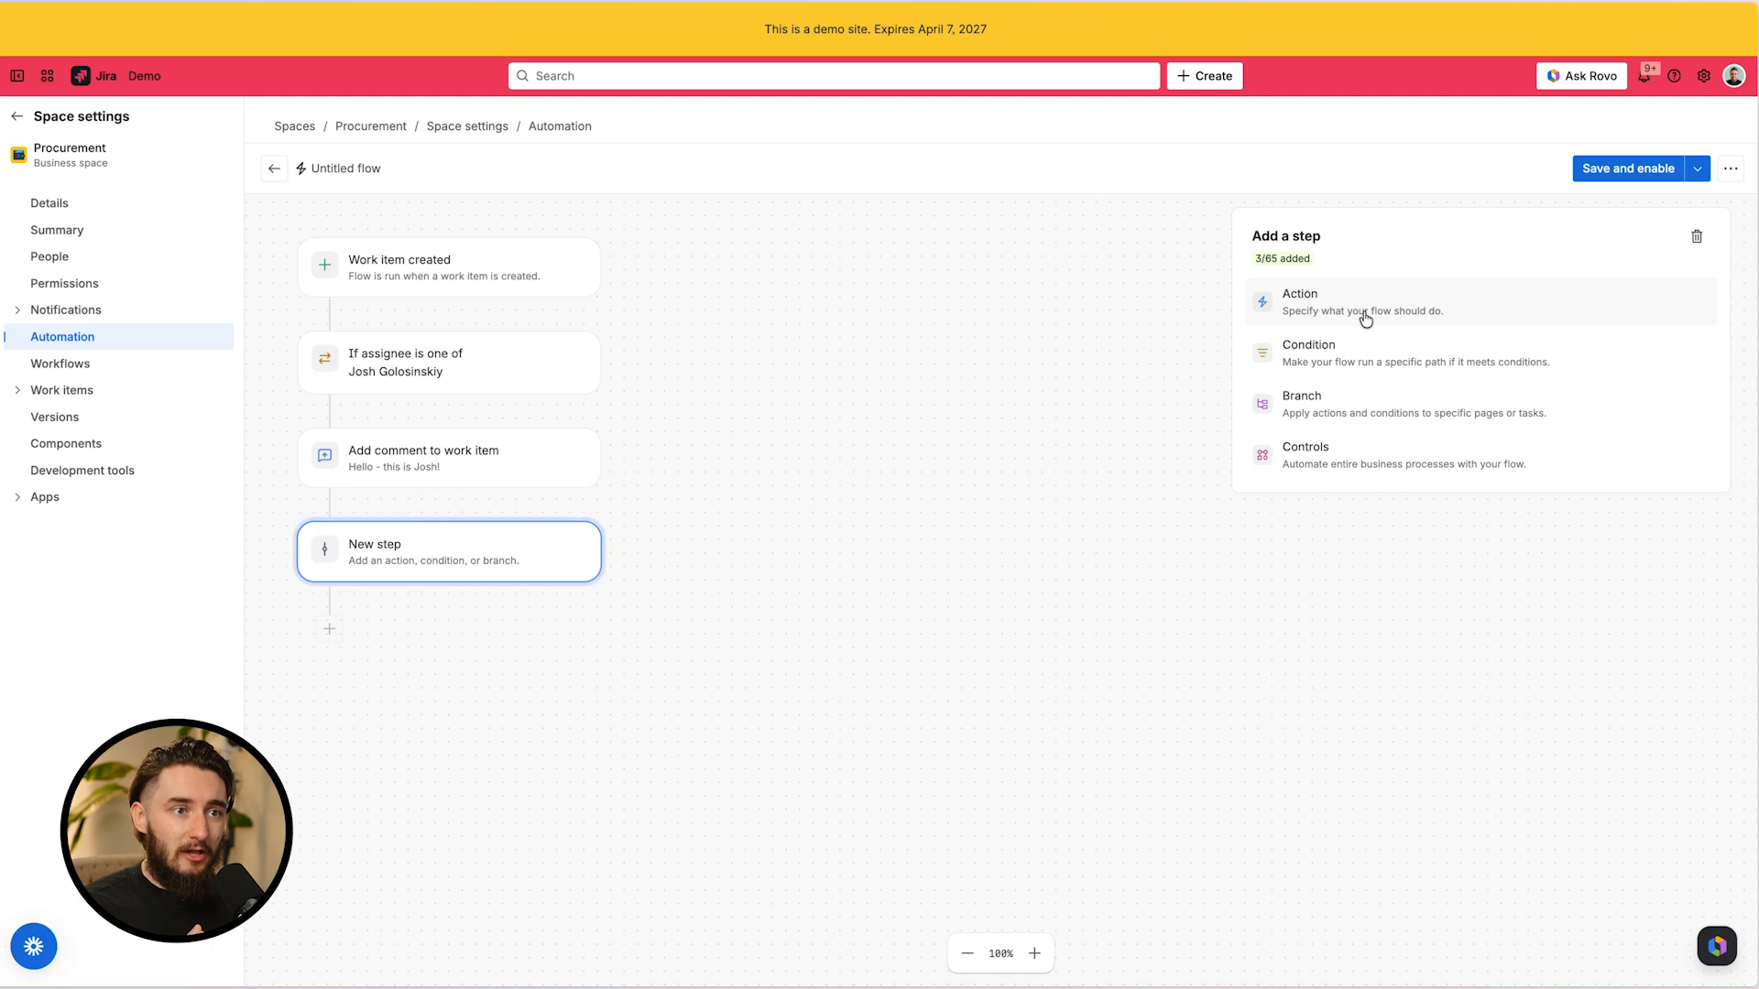
{"action": "left_click", "coordinate": [1365, 395]}
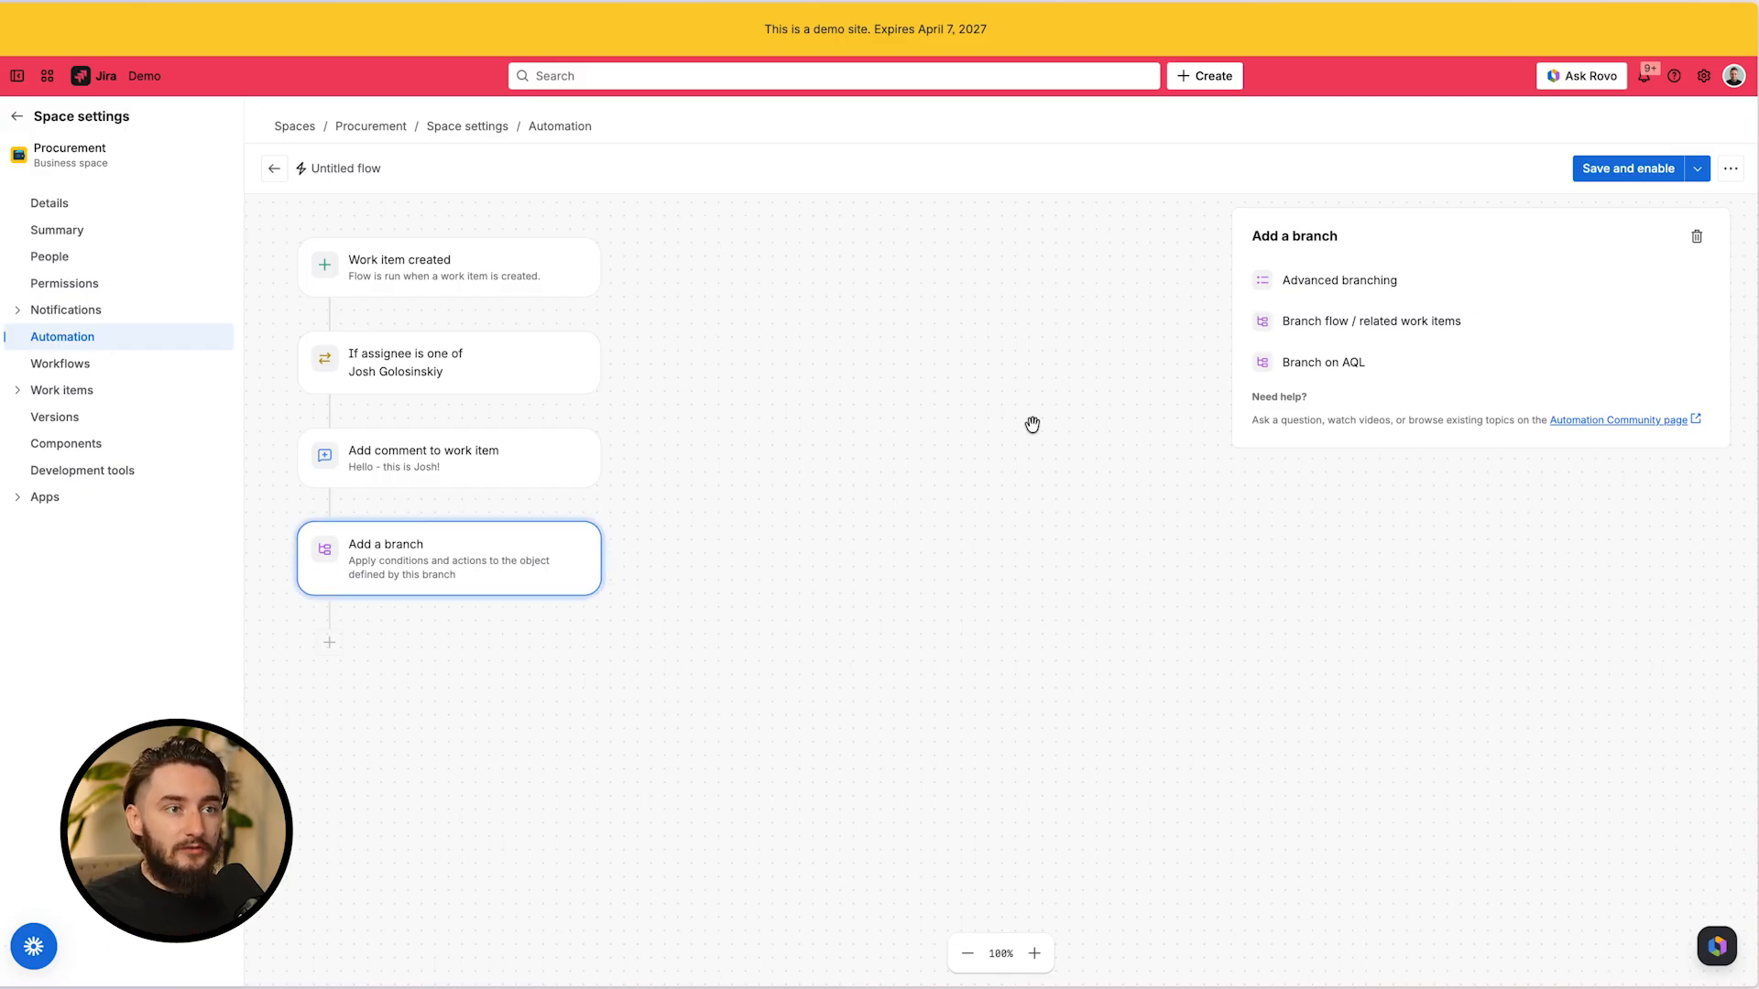
{"action": "left_click", "coordinate": [1436, 328]}
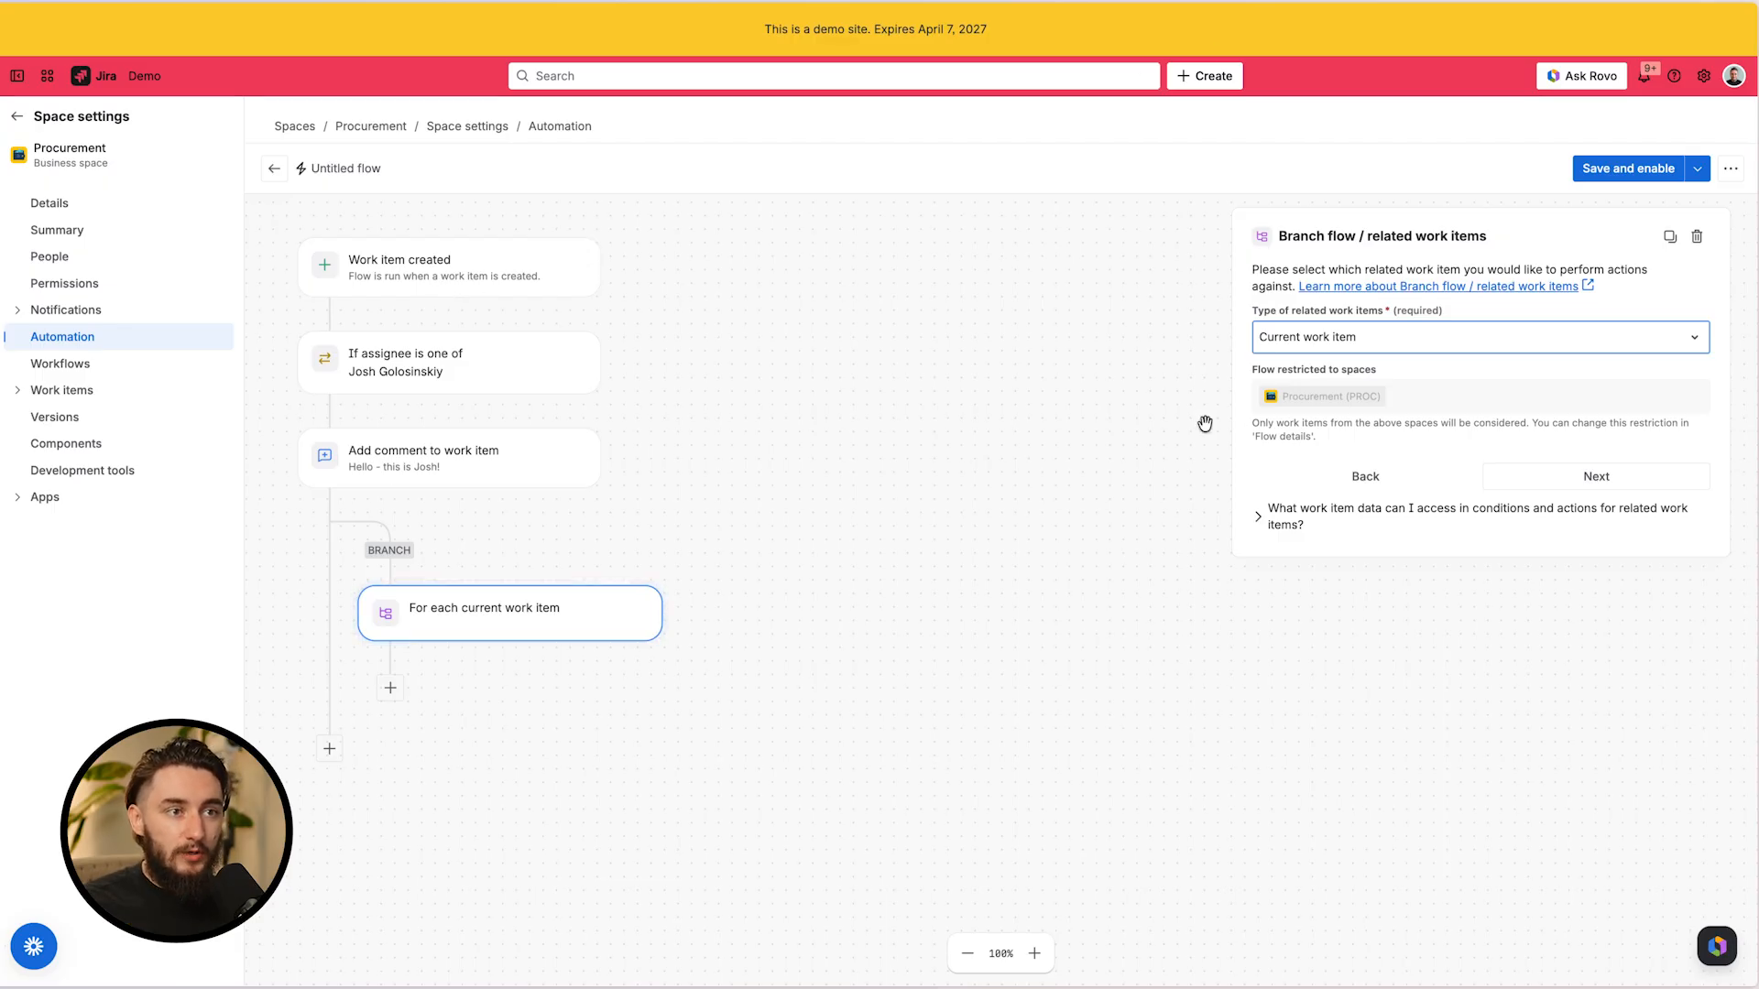
{"action": "left_click", "coordinate": [1407, 334]}
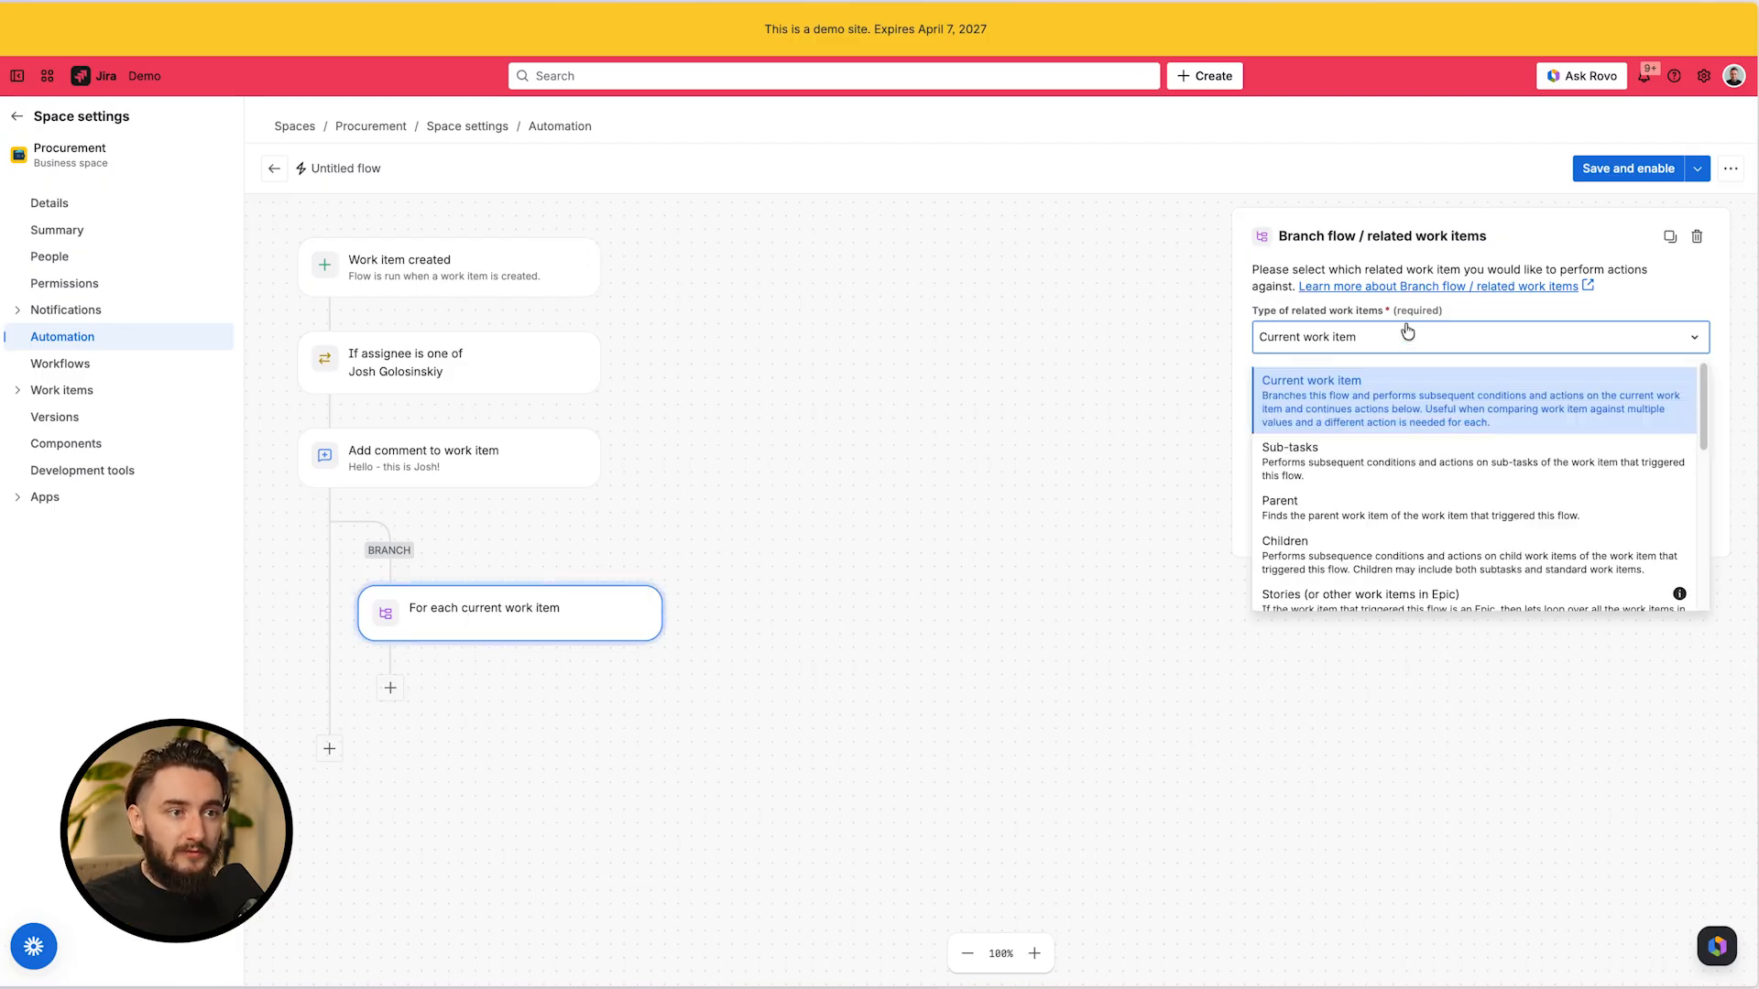
{"action": "left_click", "coordinate": [1376, 457]}
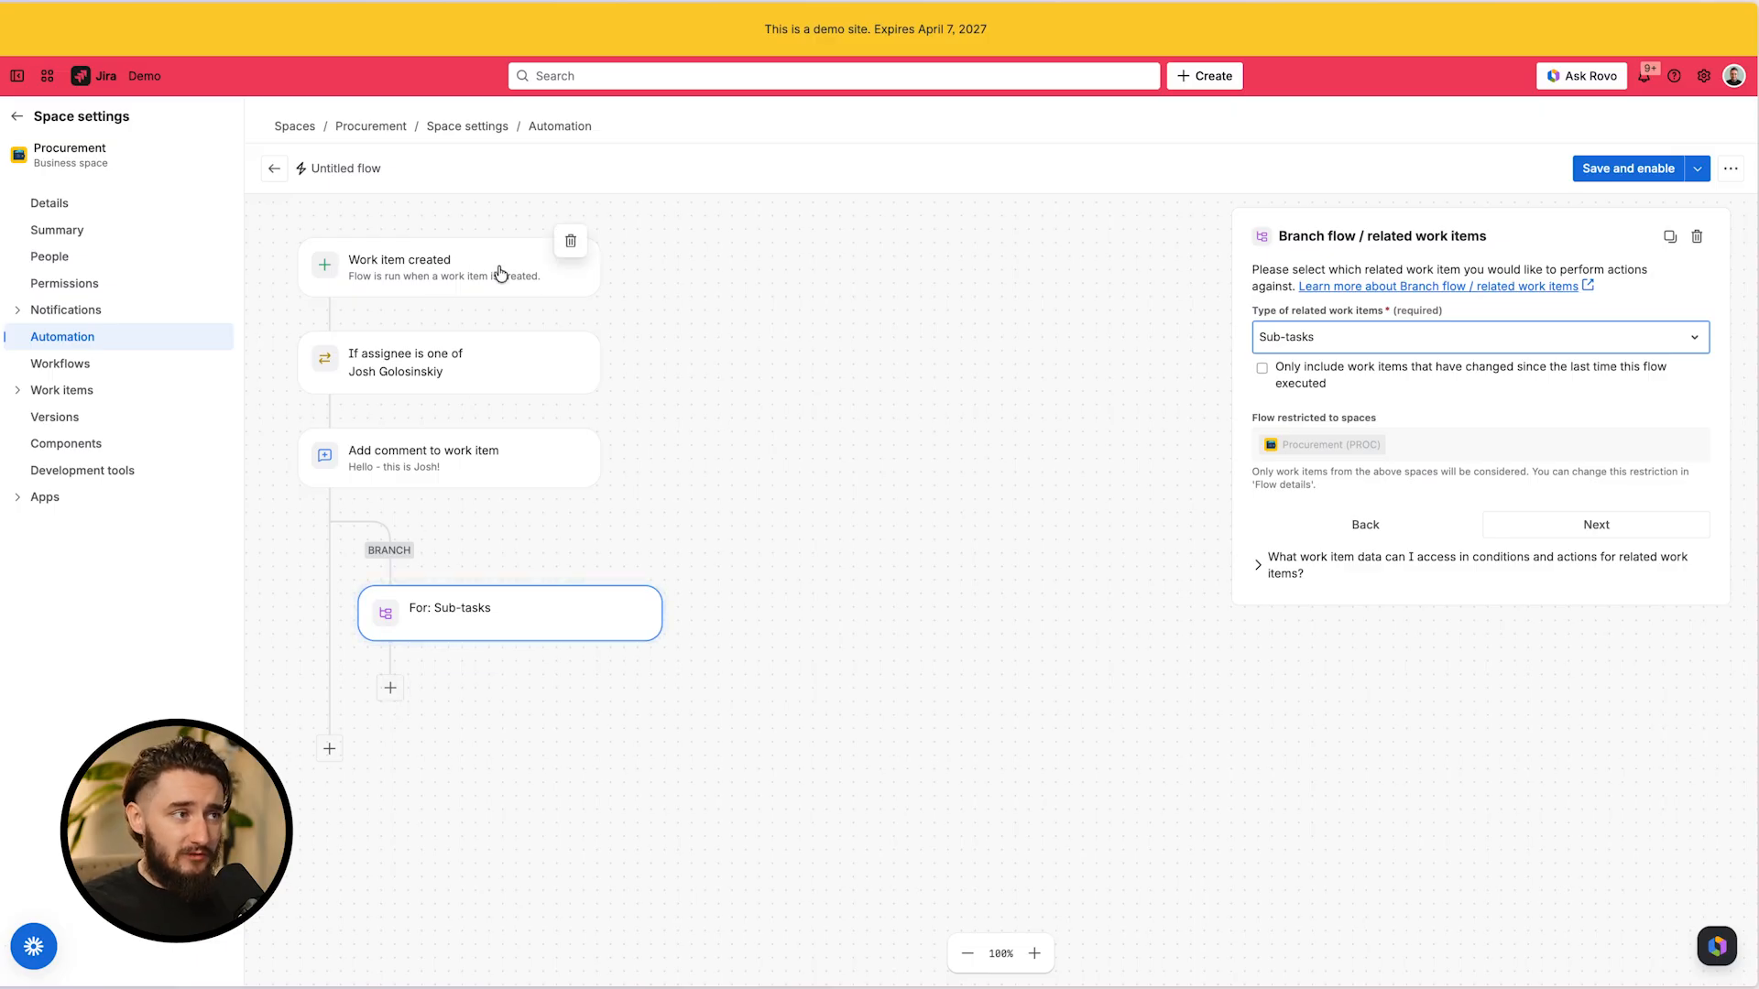
Review the types of related work items available for the branch, keeping Sub-tasks selected
{"action": "left_click", "coordinate": [1465, 337]}
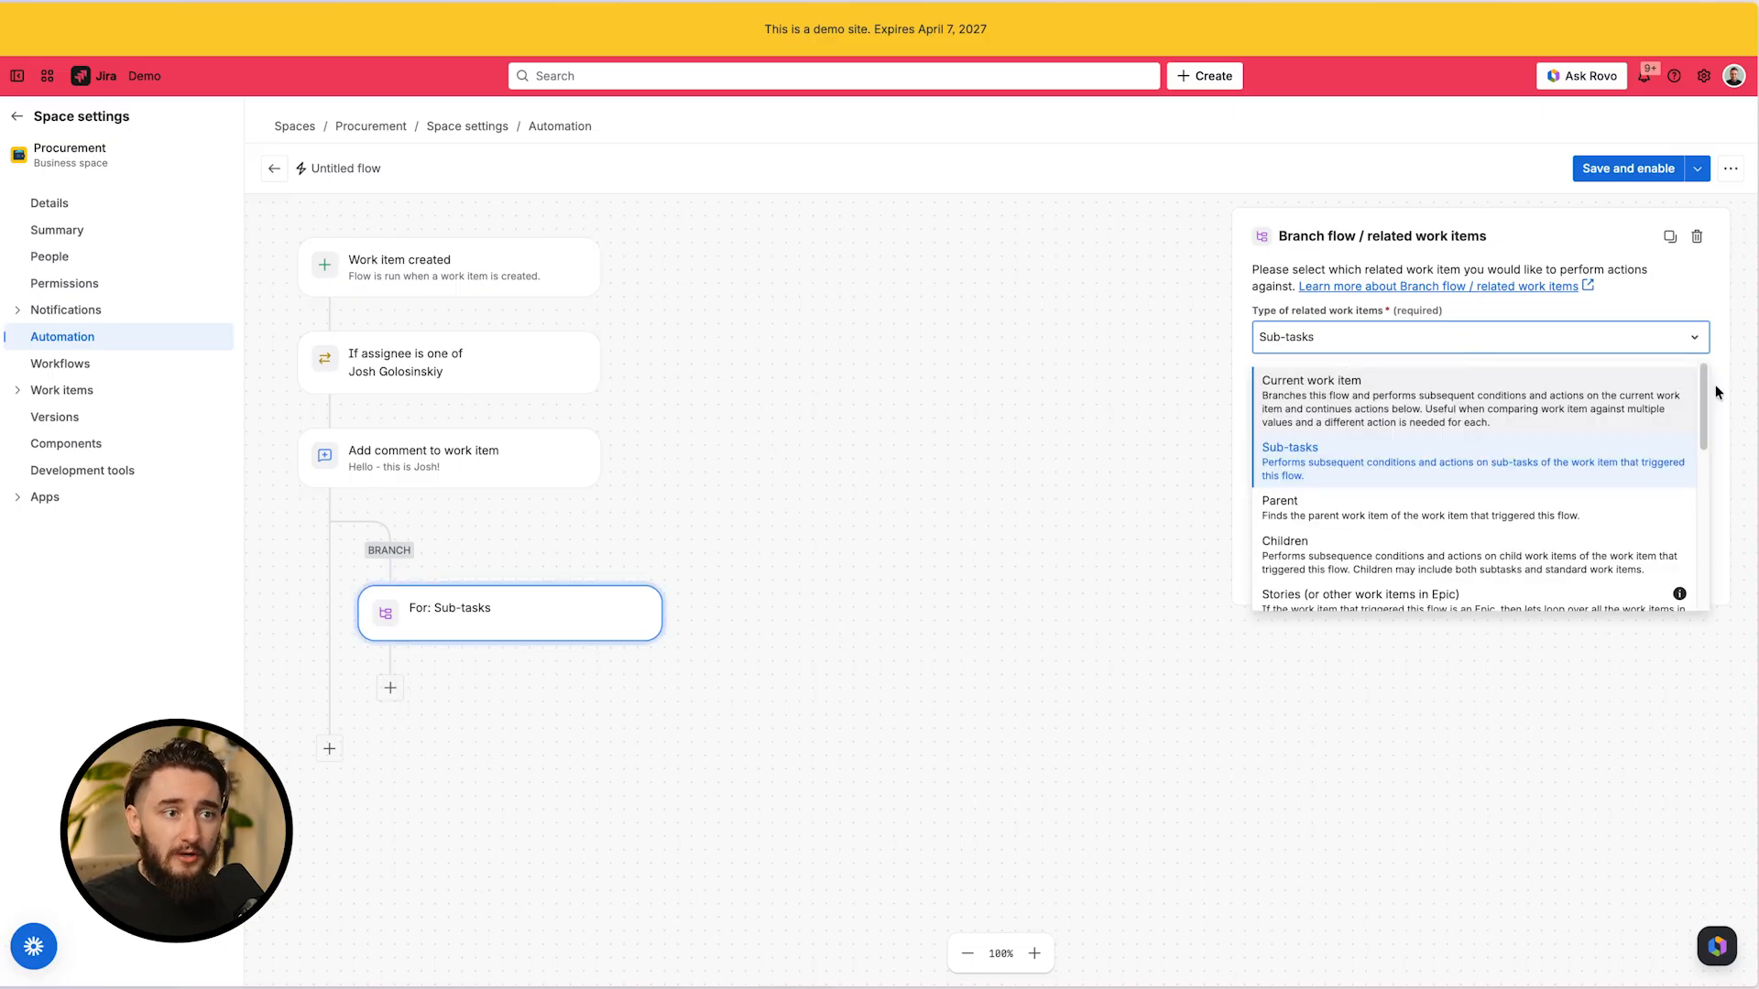
{"action": "scroll", "coordinate": [1686, 421], "scroll_direction": "down", "scroll_amount": 1}
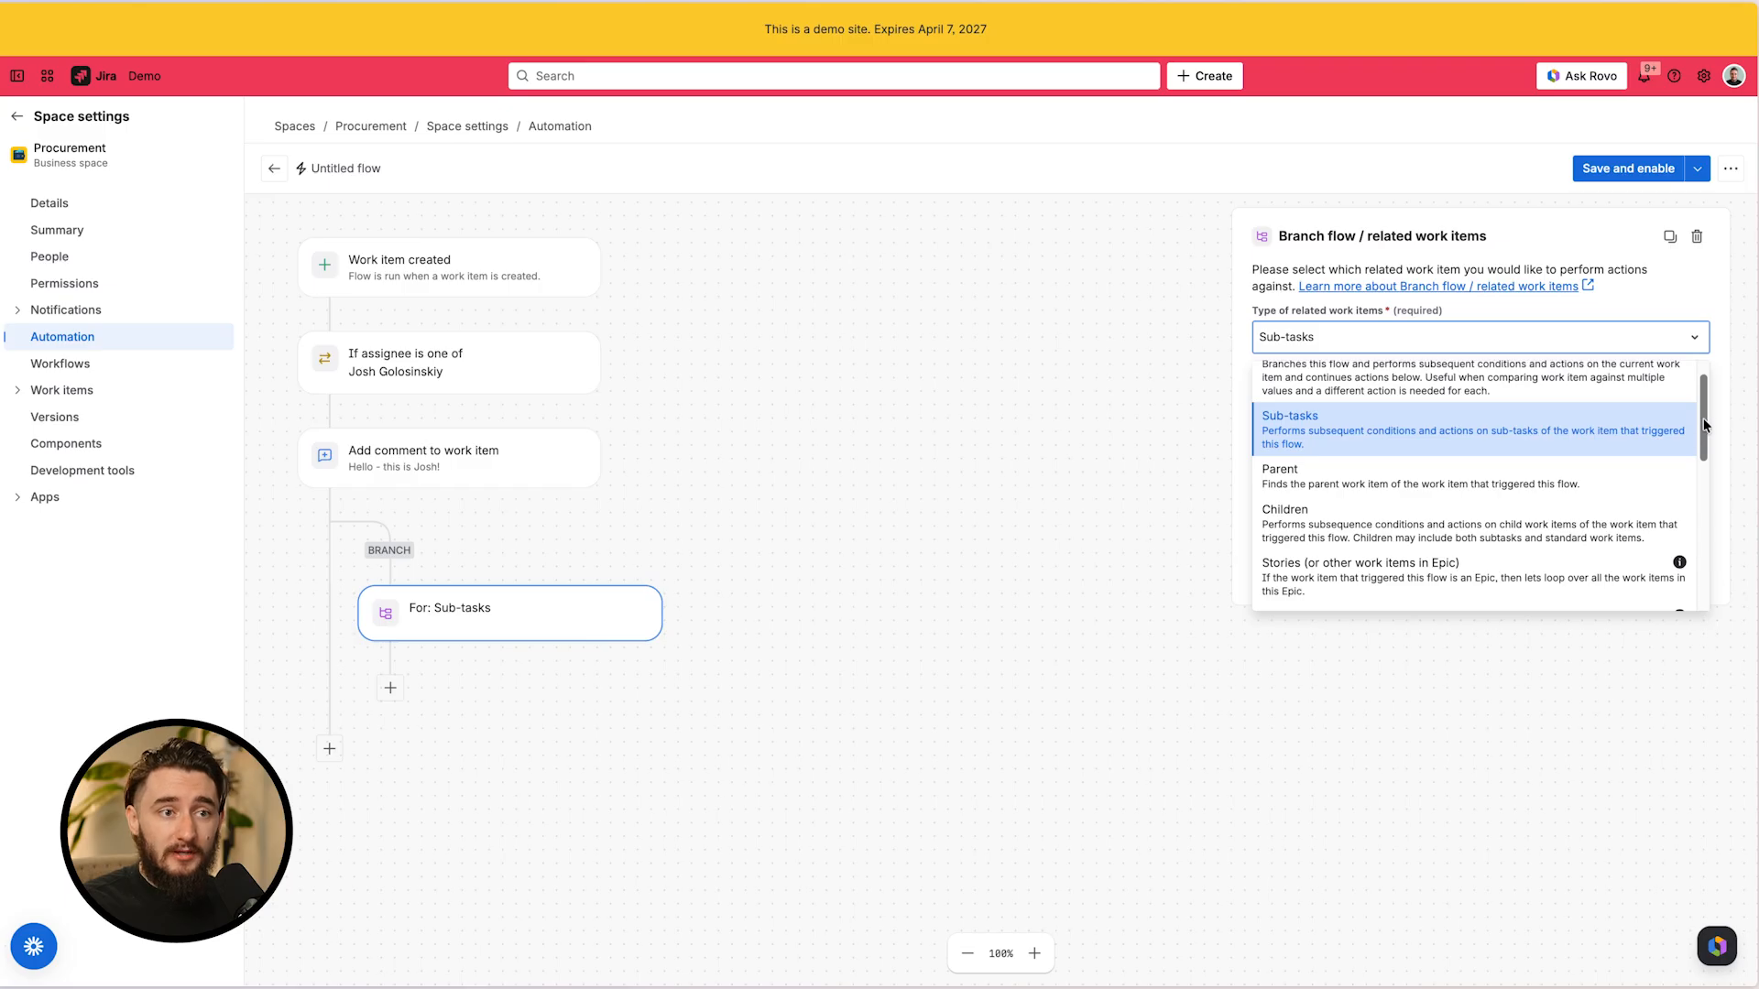
{"action": "scroll", "coordinate": [1699, 440], "scroll_direction": "down", "scroll_amount": 5}
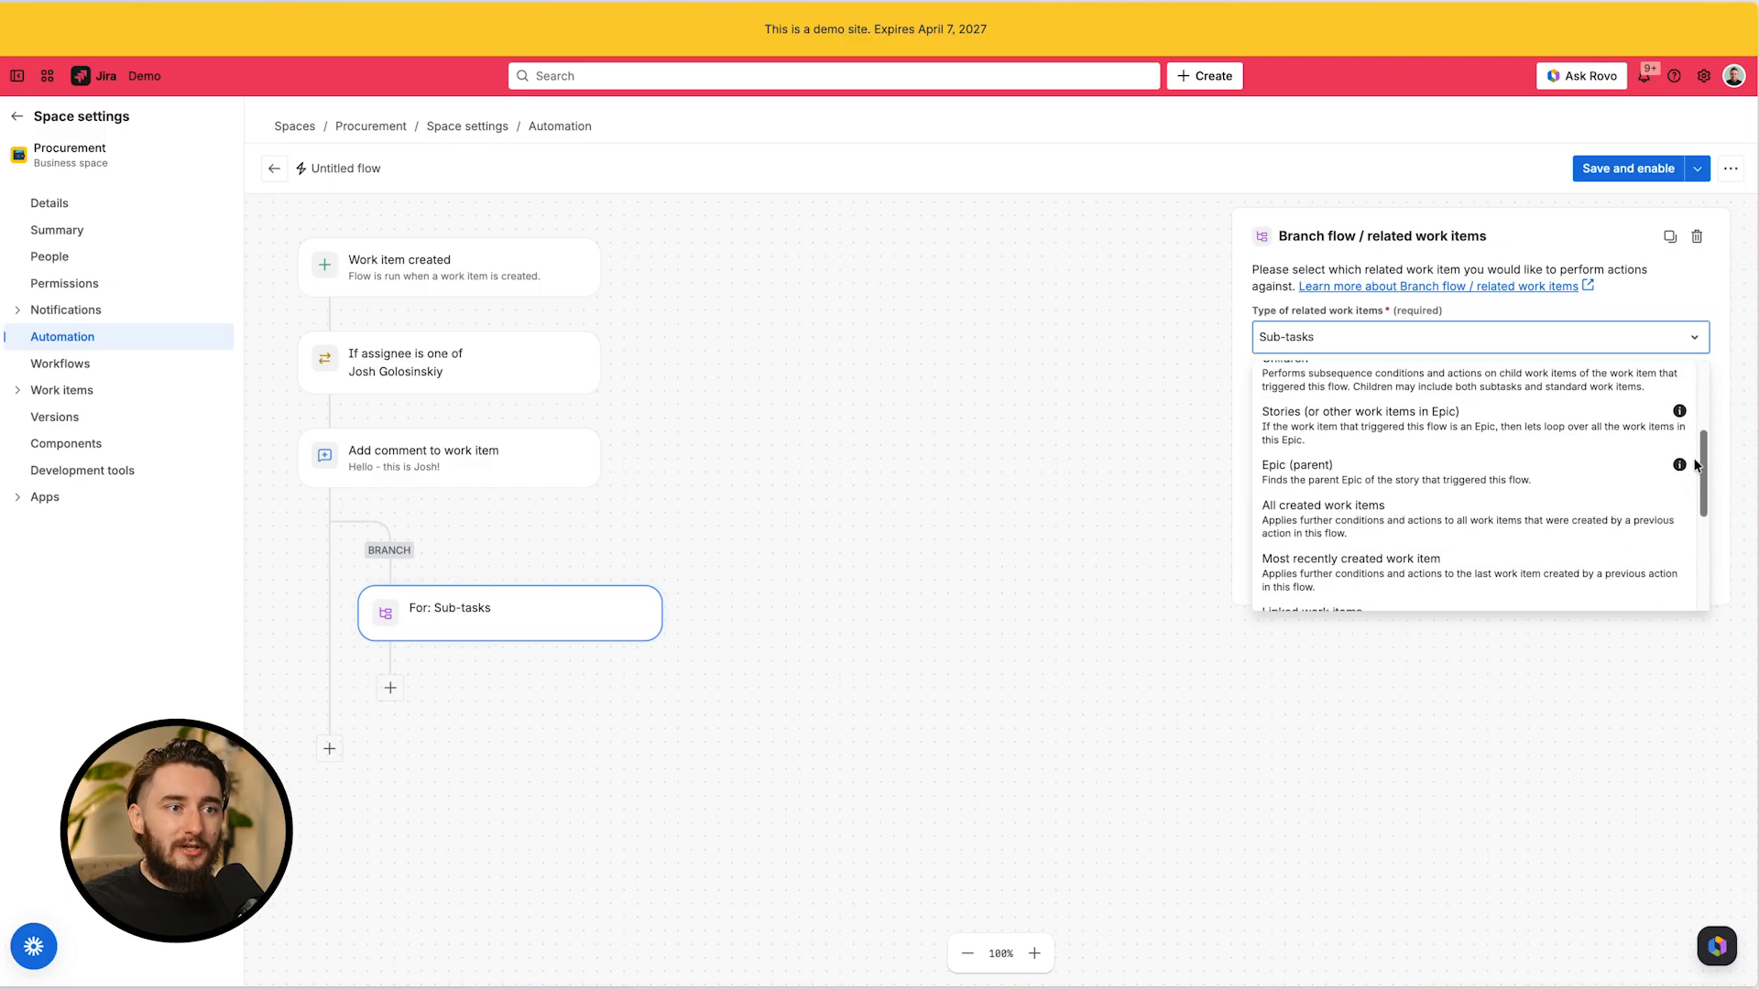
{"action": "scroll", "coordinate": [1694, 467], "scroll_direction": "down", "scroll_amount": 3}
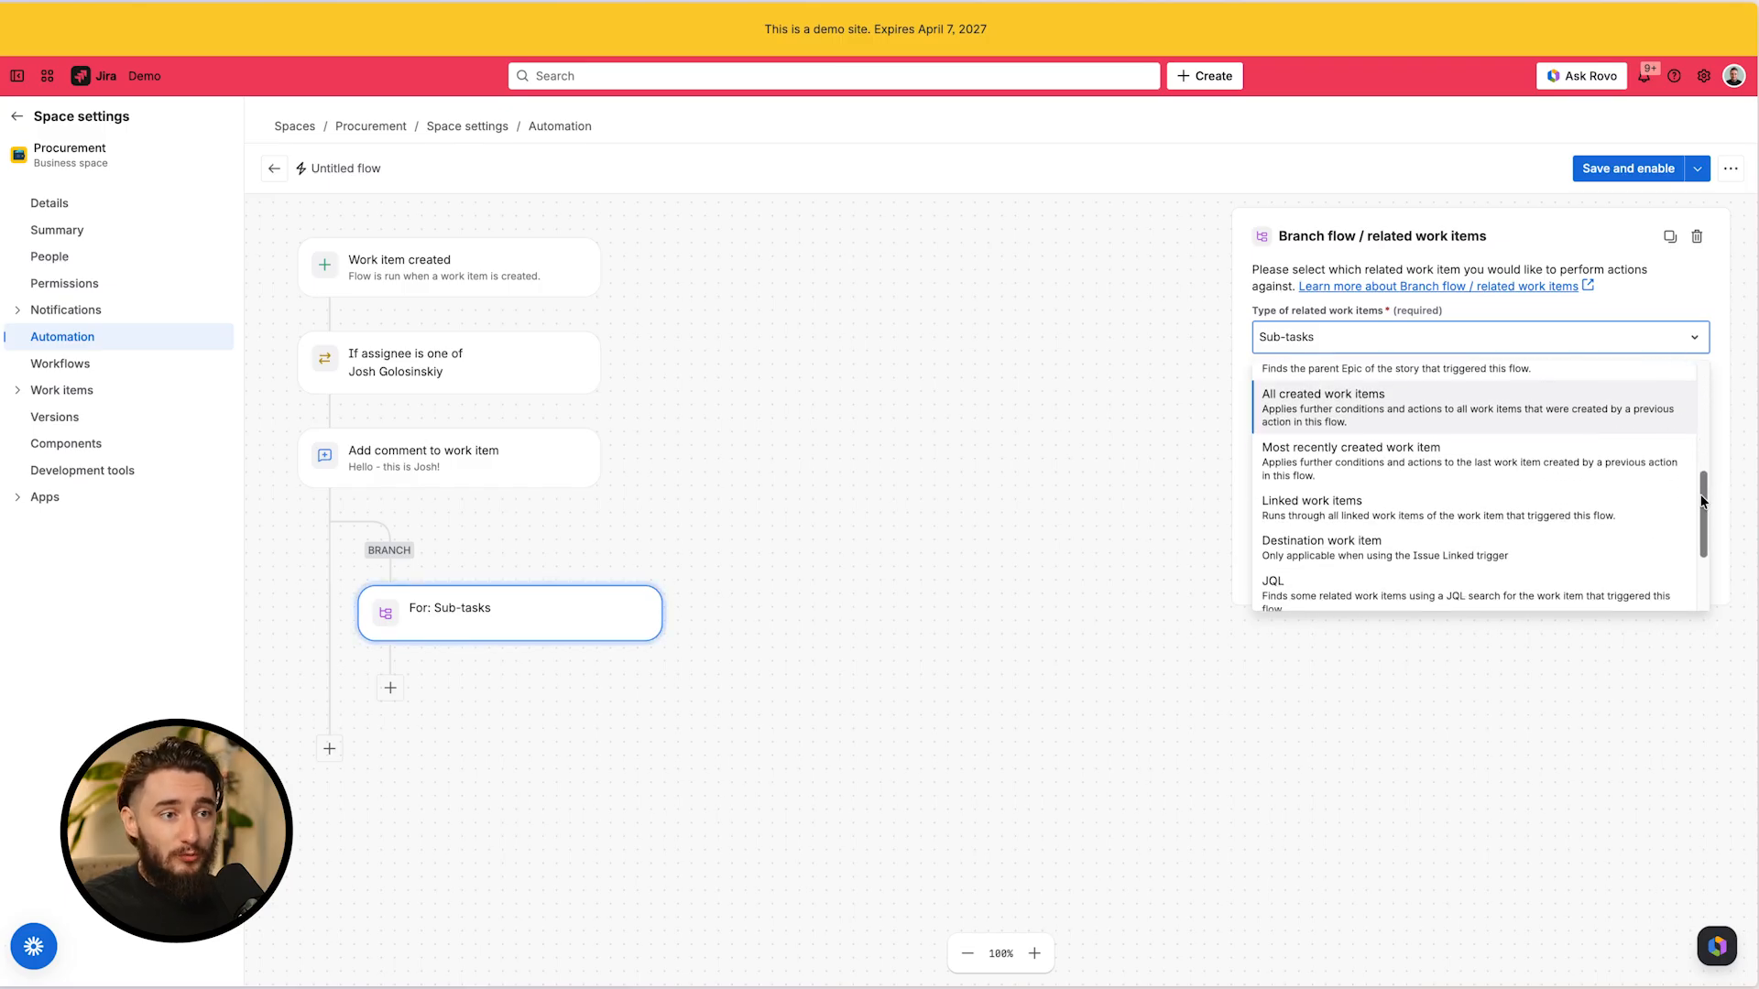
{"action": "scroll", "coordinate": [1702, 501], "scroll_direction": "down", "scroll_amount": 3}
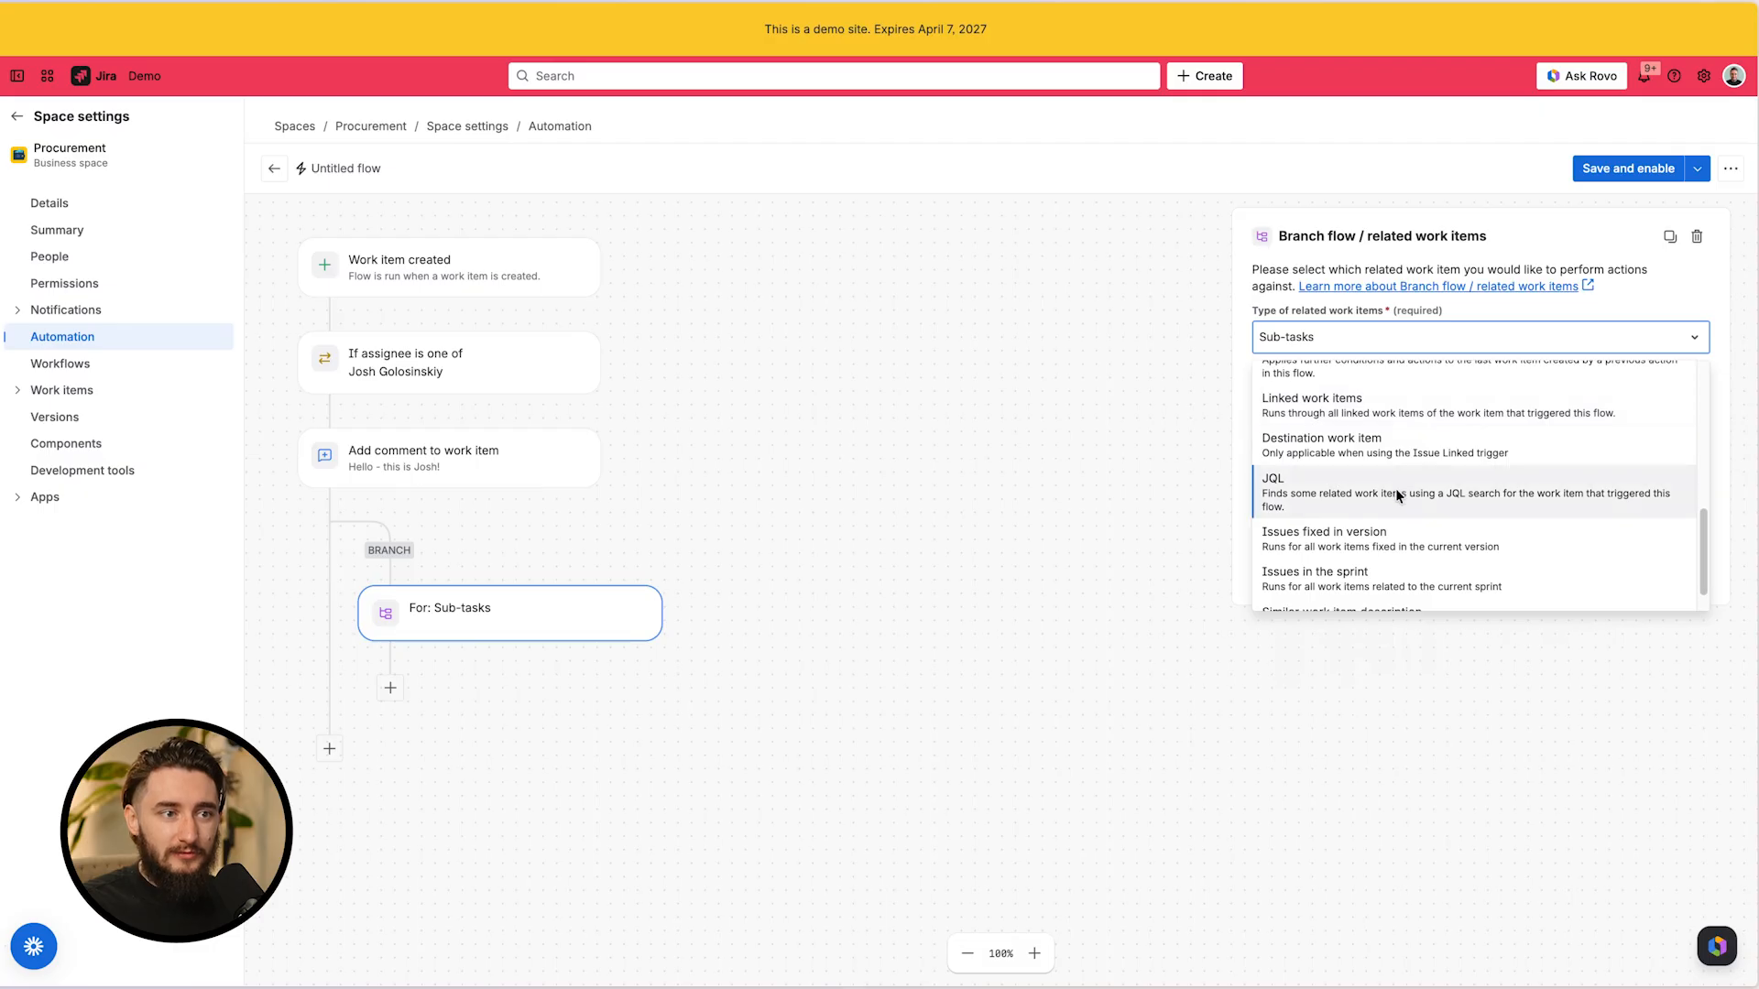
{"action": "scroll", "coordinate": [1396, 492], "scroll_direction": "down", "scroll_amount": 1}
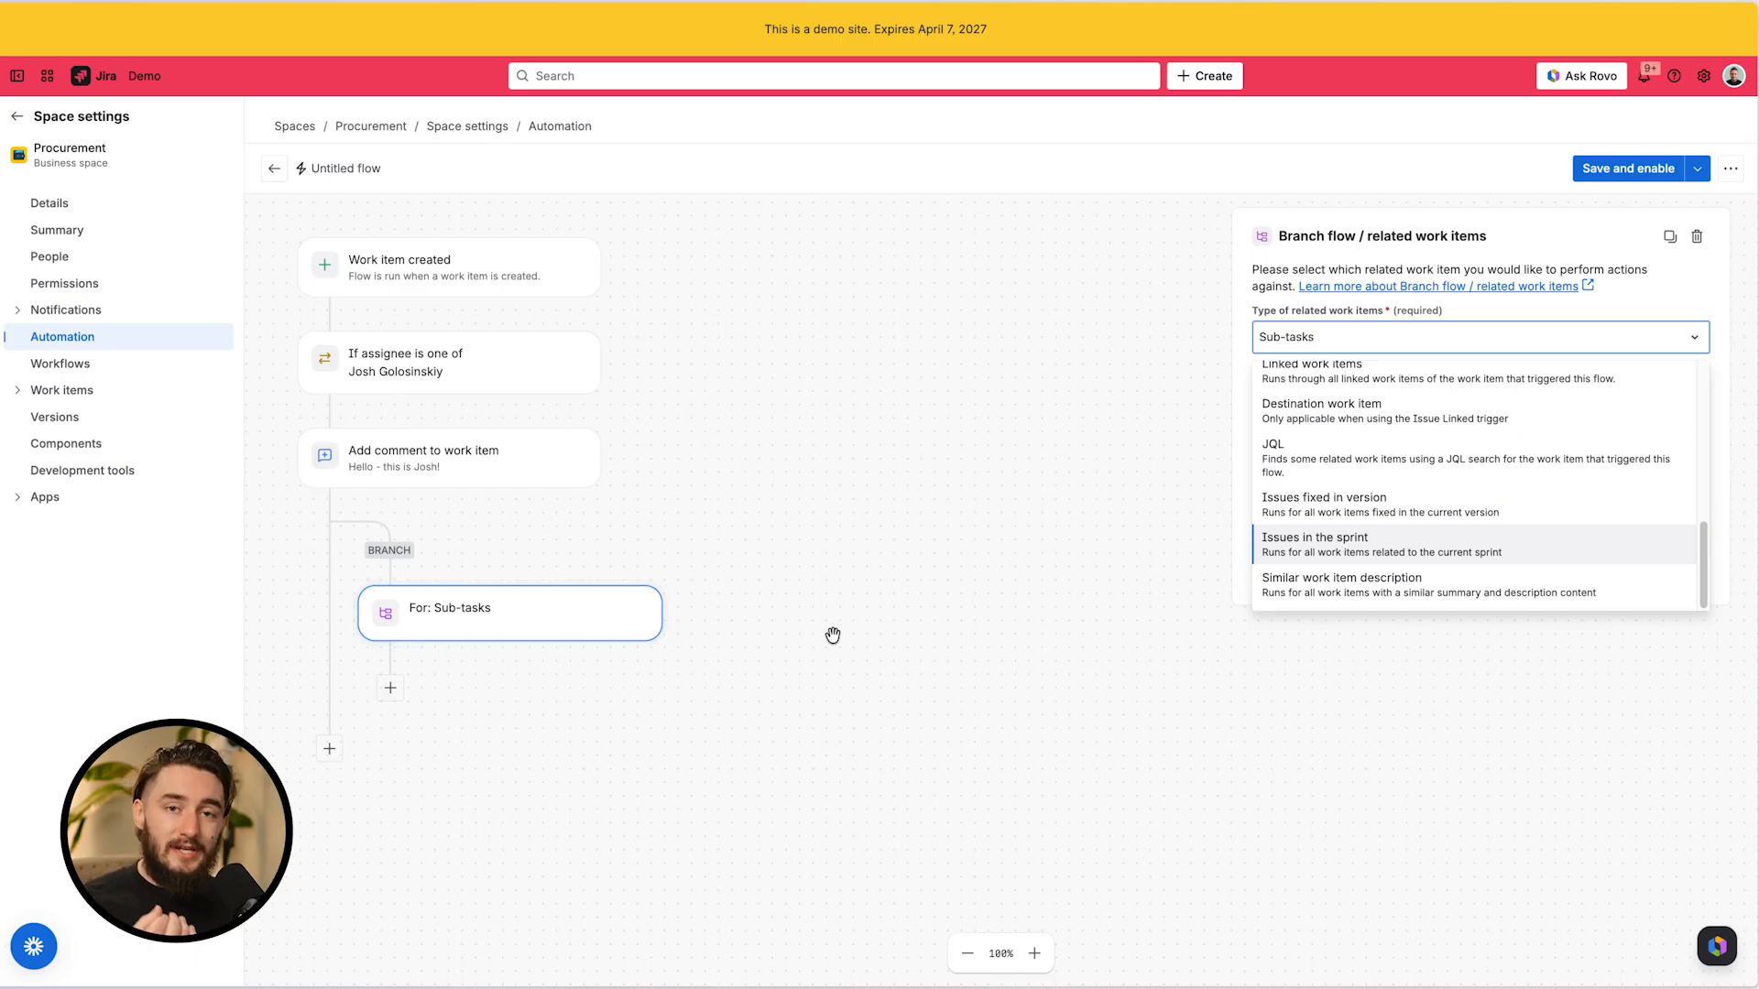
{"action": "scroll", "coordinate": [1273, 508], "scroll_direction": "up", "scroll_amount": 5}
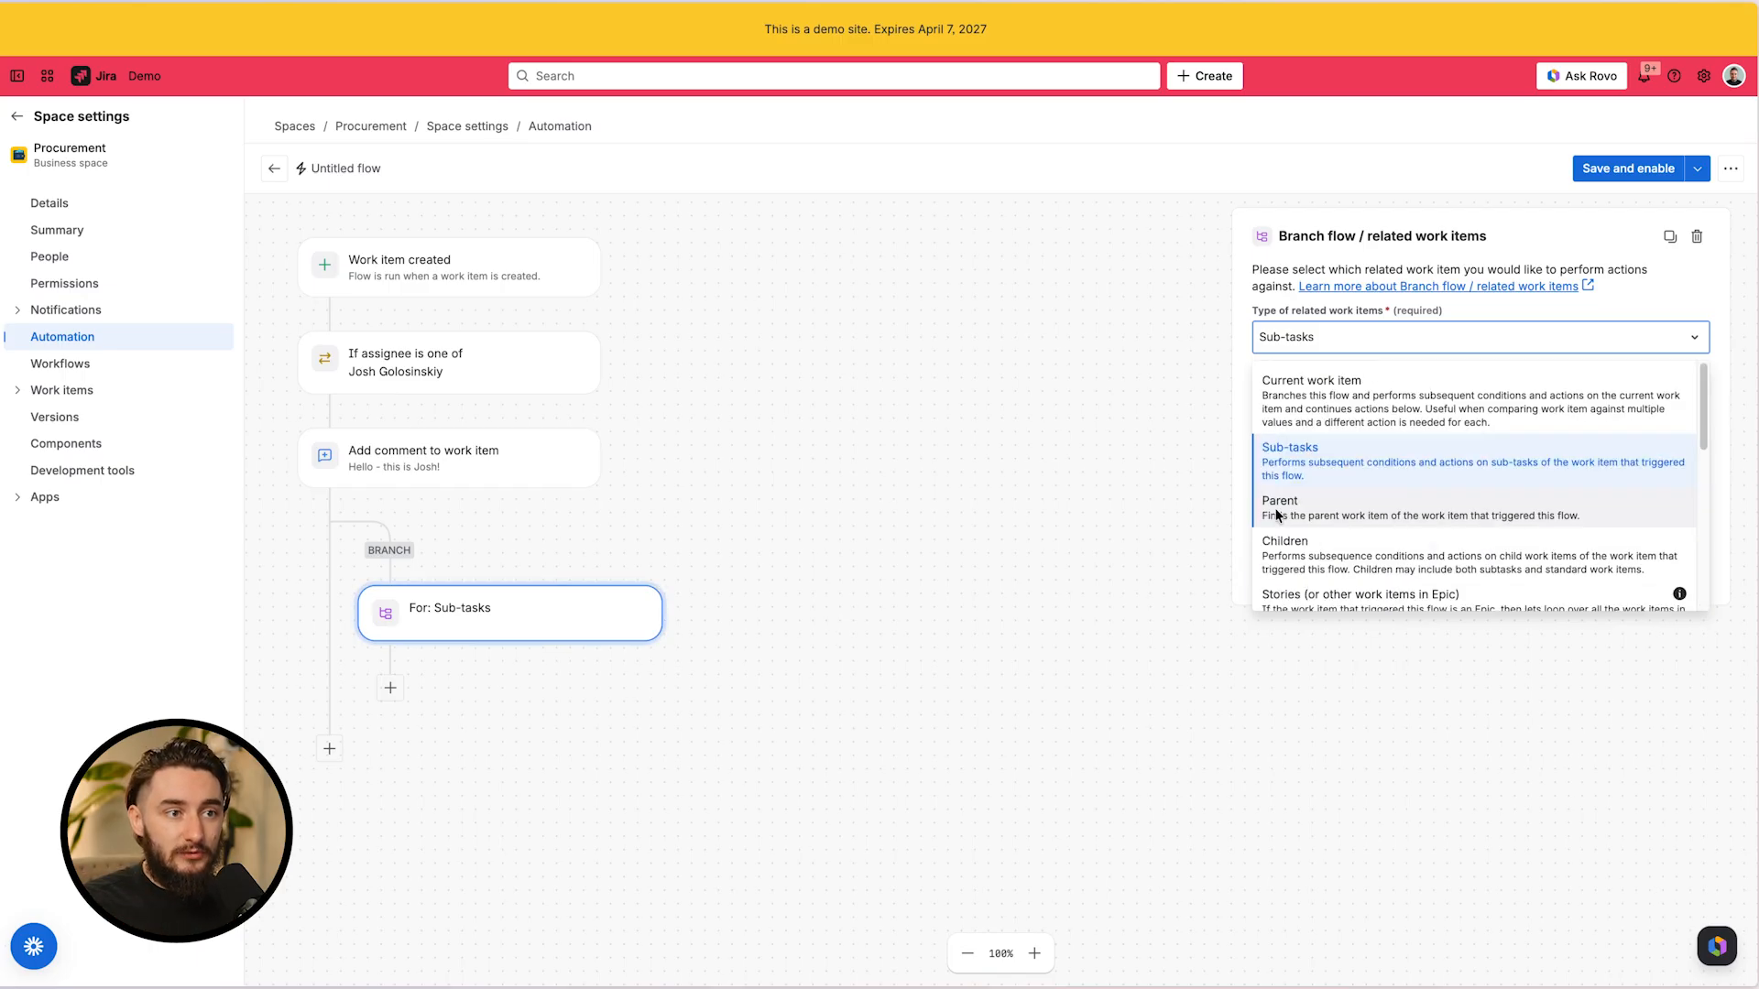
{"action": "left_click", "coordinate": [1352, 476]}
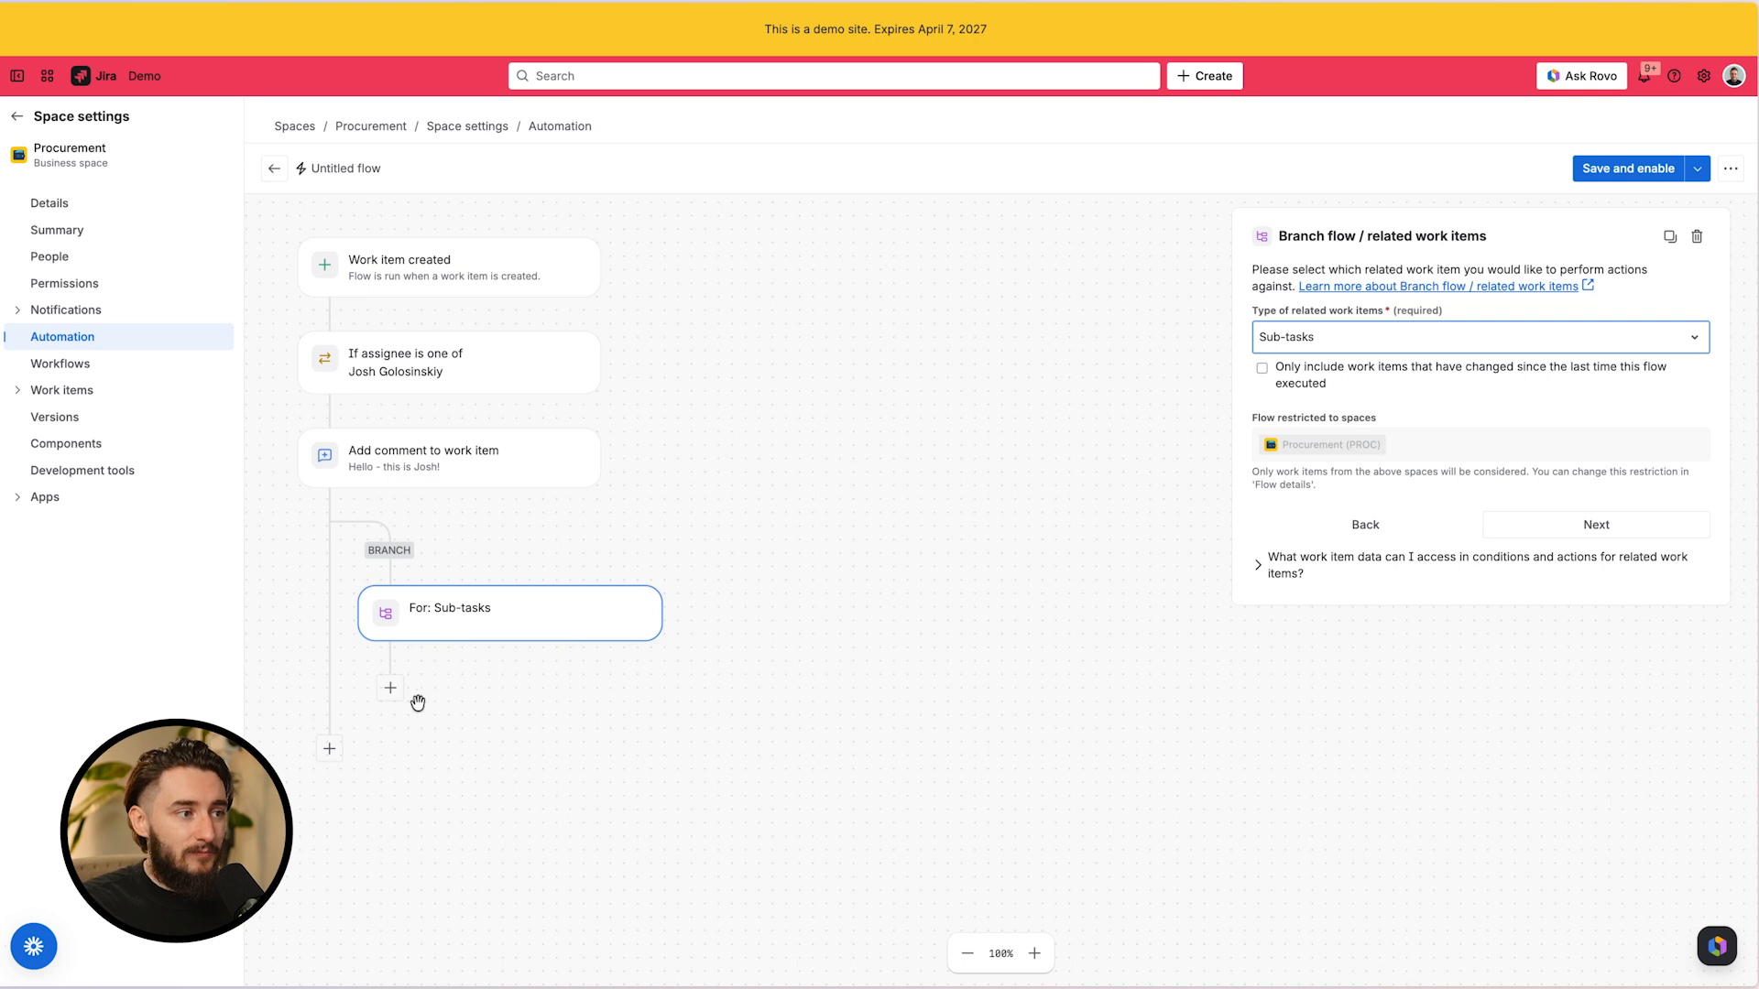
Add a Comment on work item action inside the Sub-tasks branch
{"action": "left_click", "coordinate": [390, 688]}
{"action": "left_click", "coordinate": [1347, 314]}
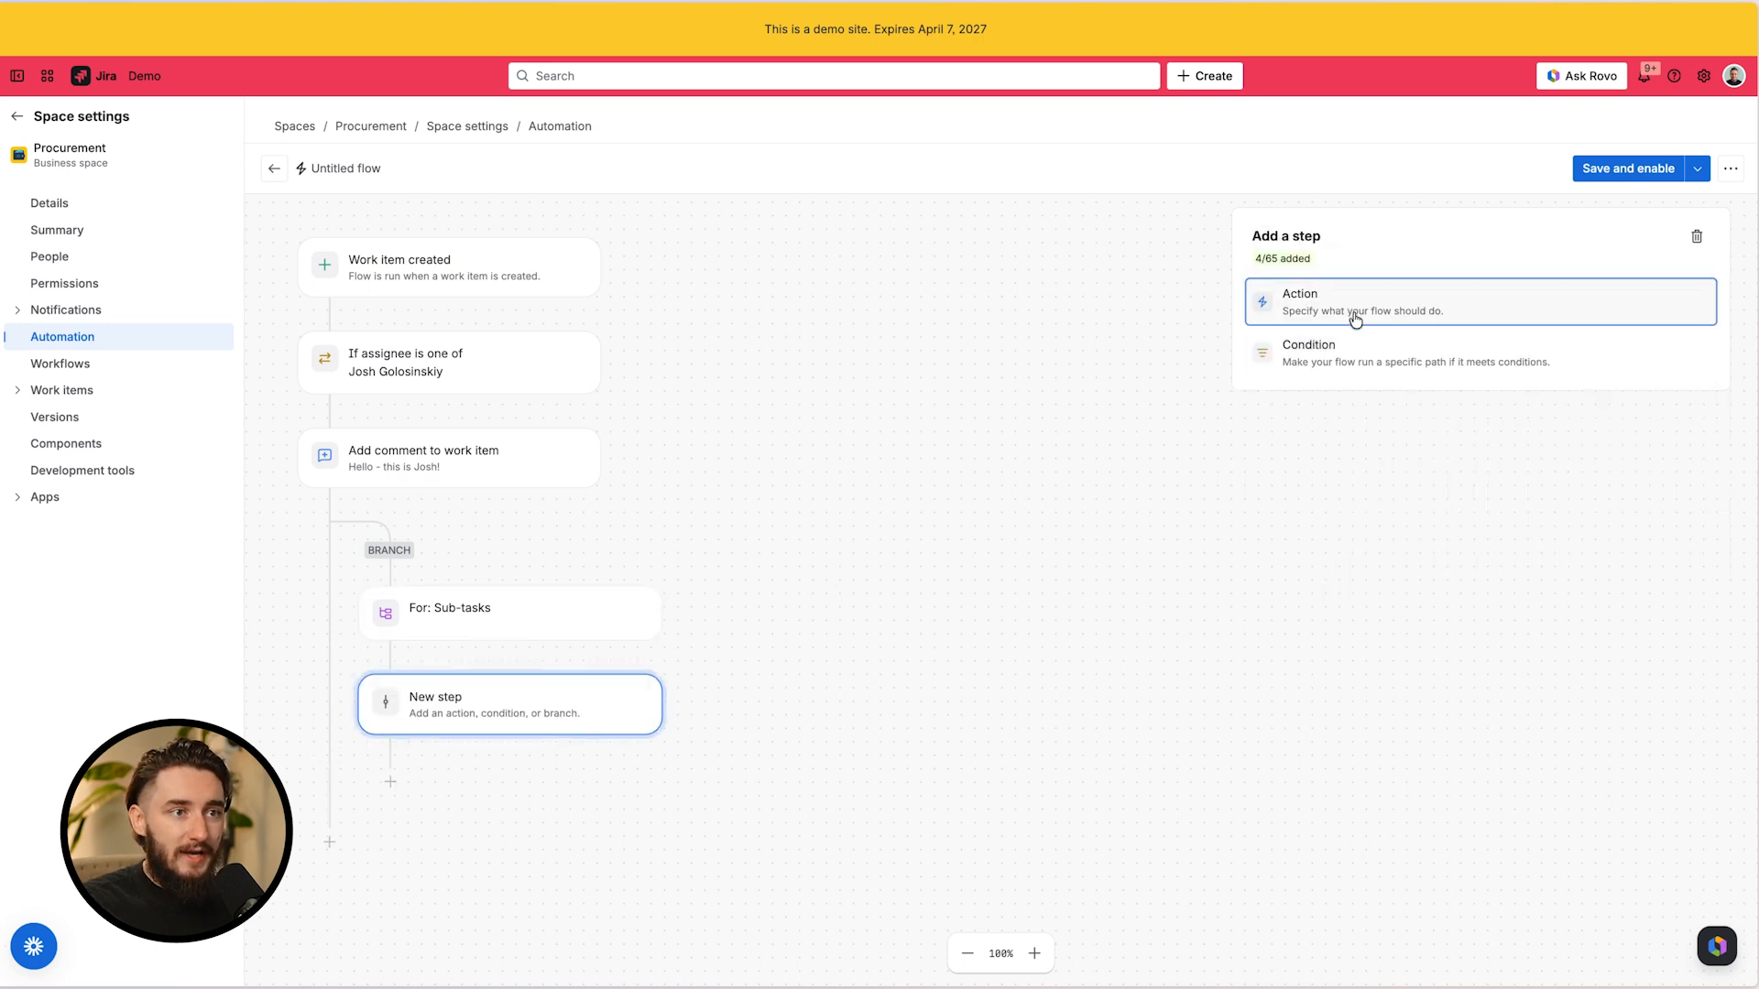
{"action": "type", "text": "comme"}
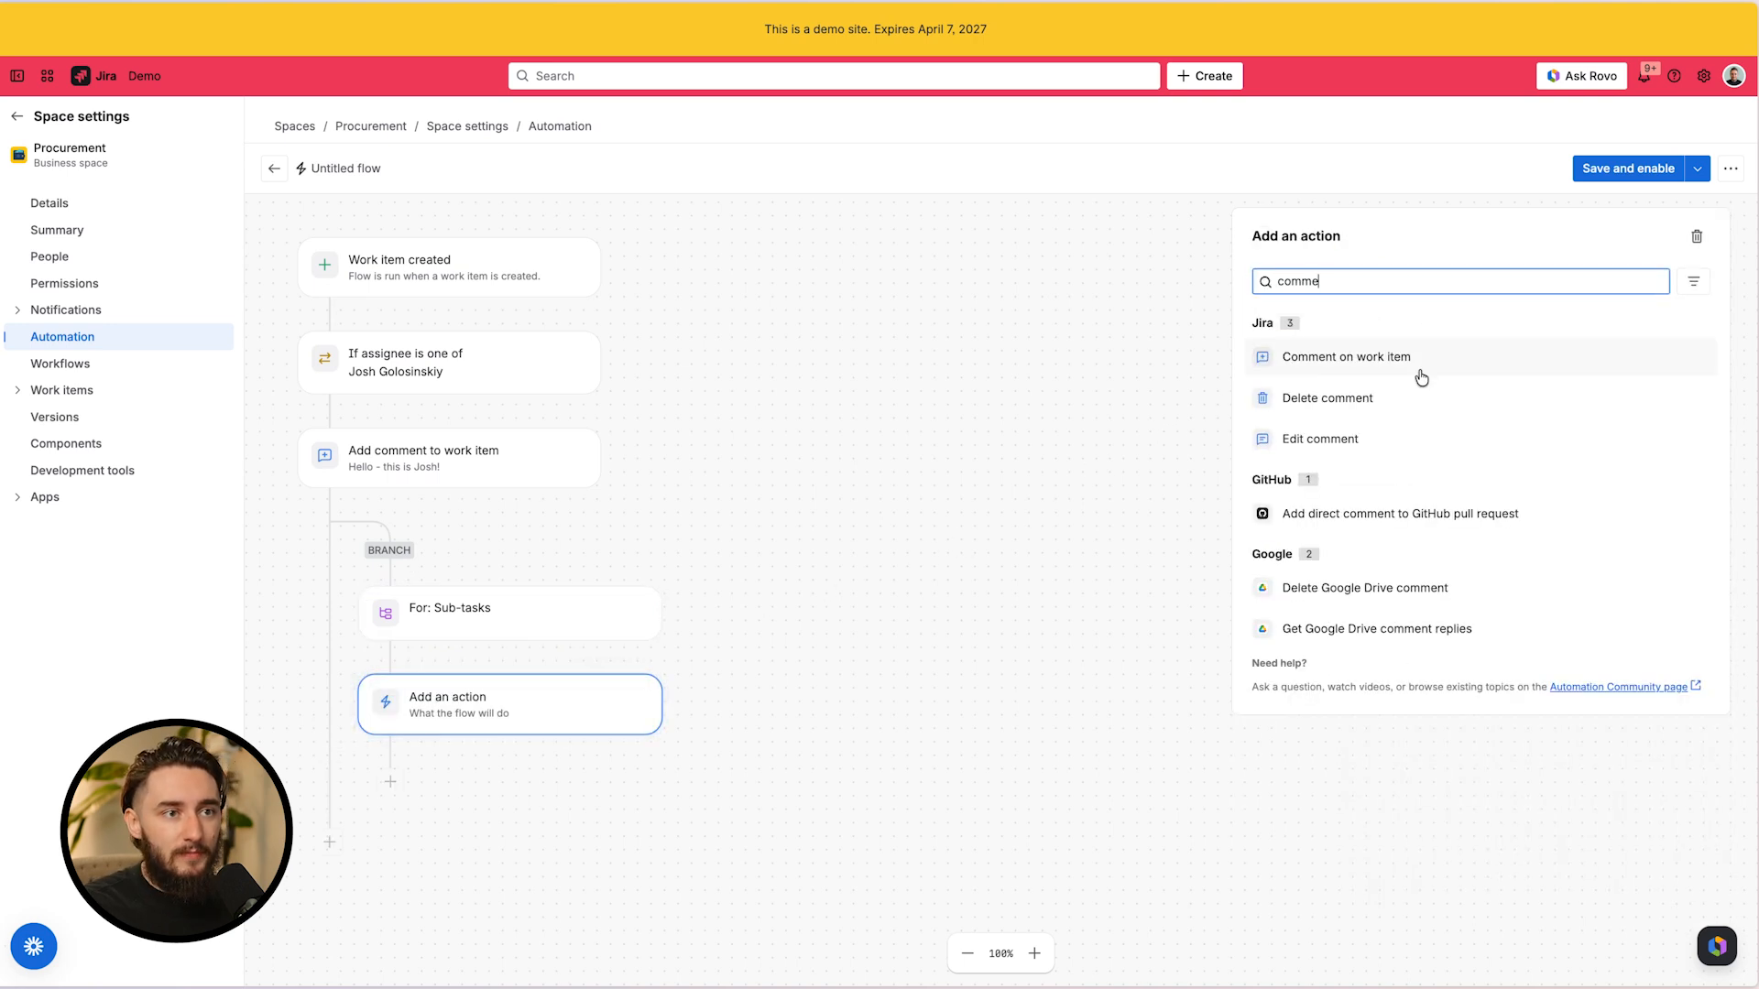
{"action": "left_click", "coordinate": [1421, 377]}
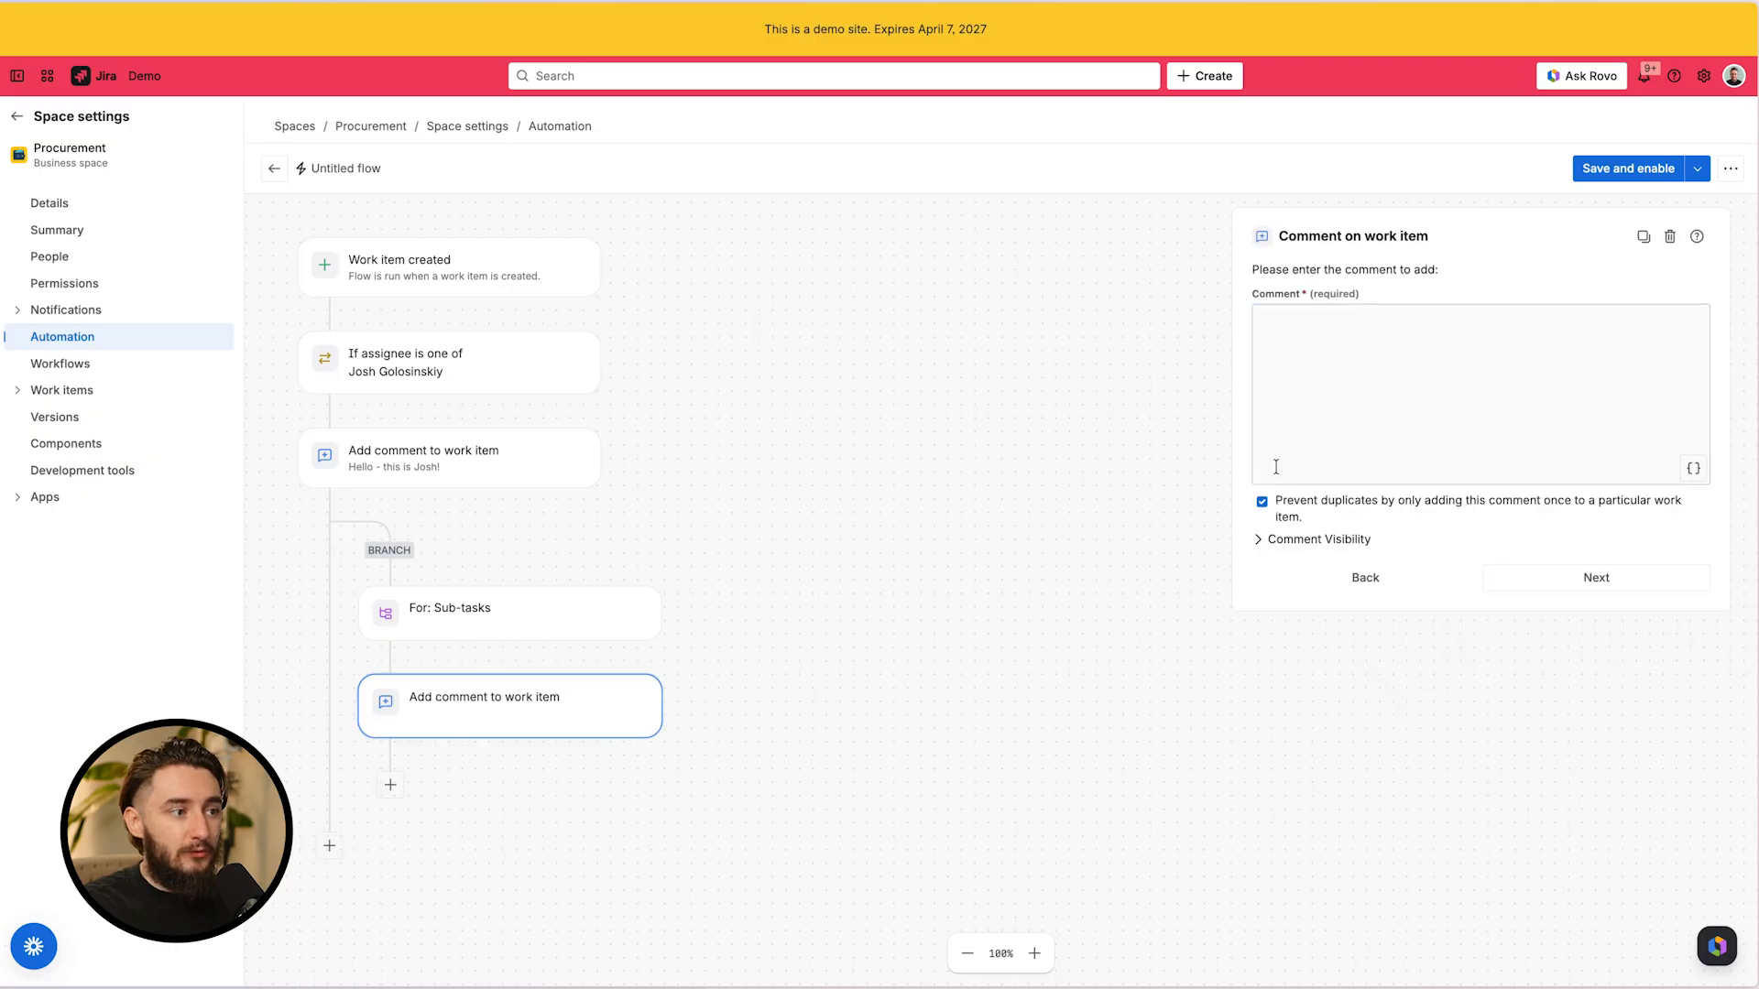
Review the Sub-tasks branch and its empty comment action, and delete the whole branch
{"action": "left_click", "coordinate": [462, 631]}
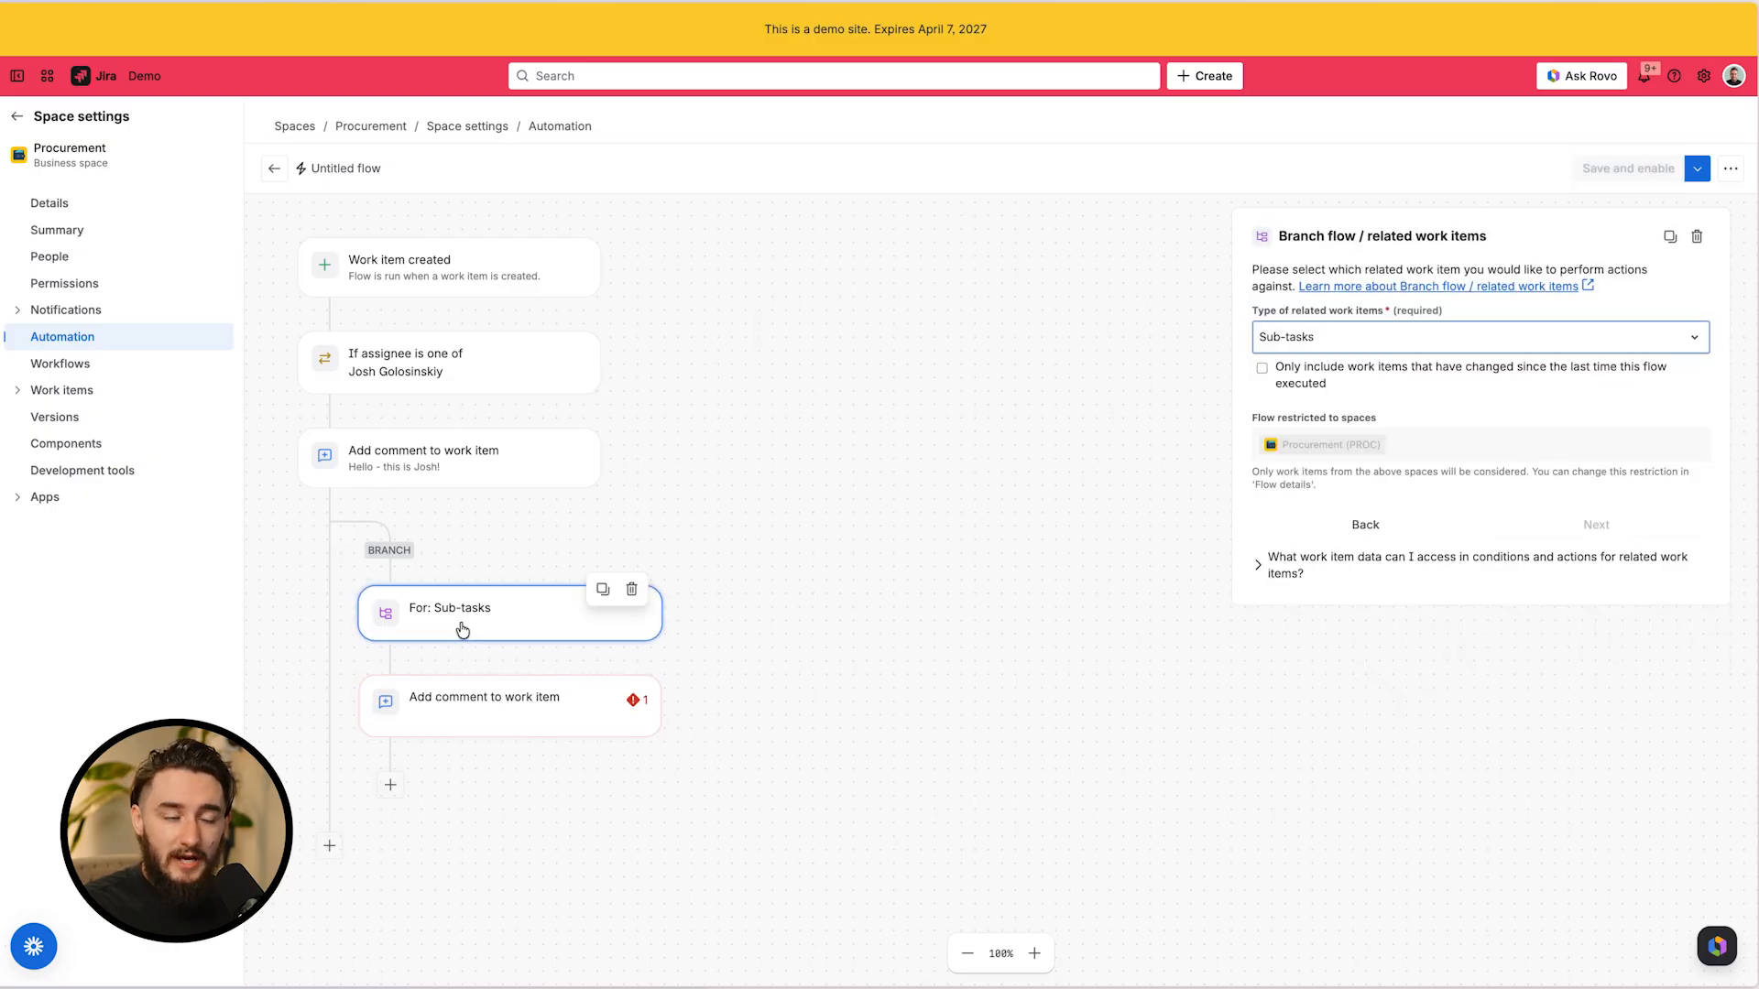
{"action": "left_click", "coordinate": [489, 699]}
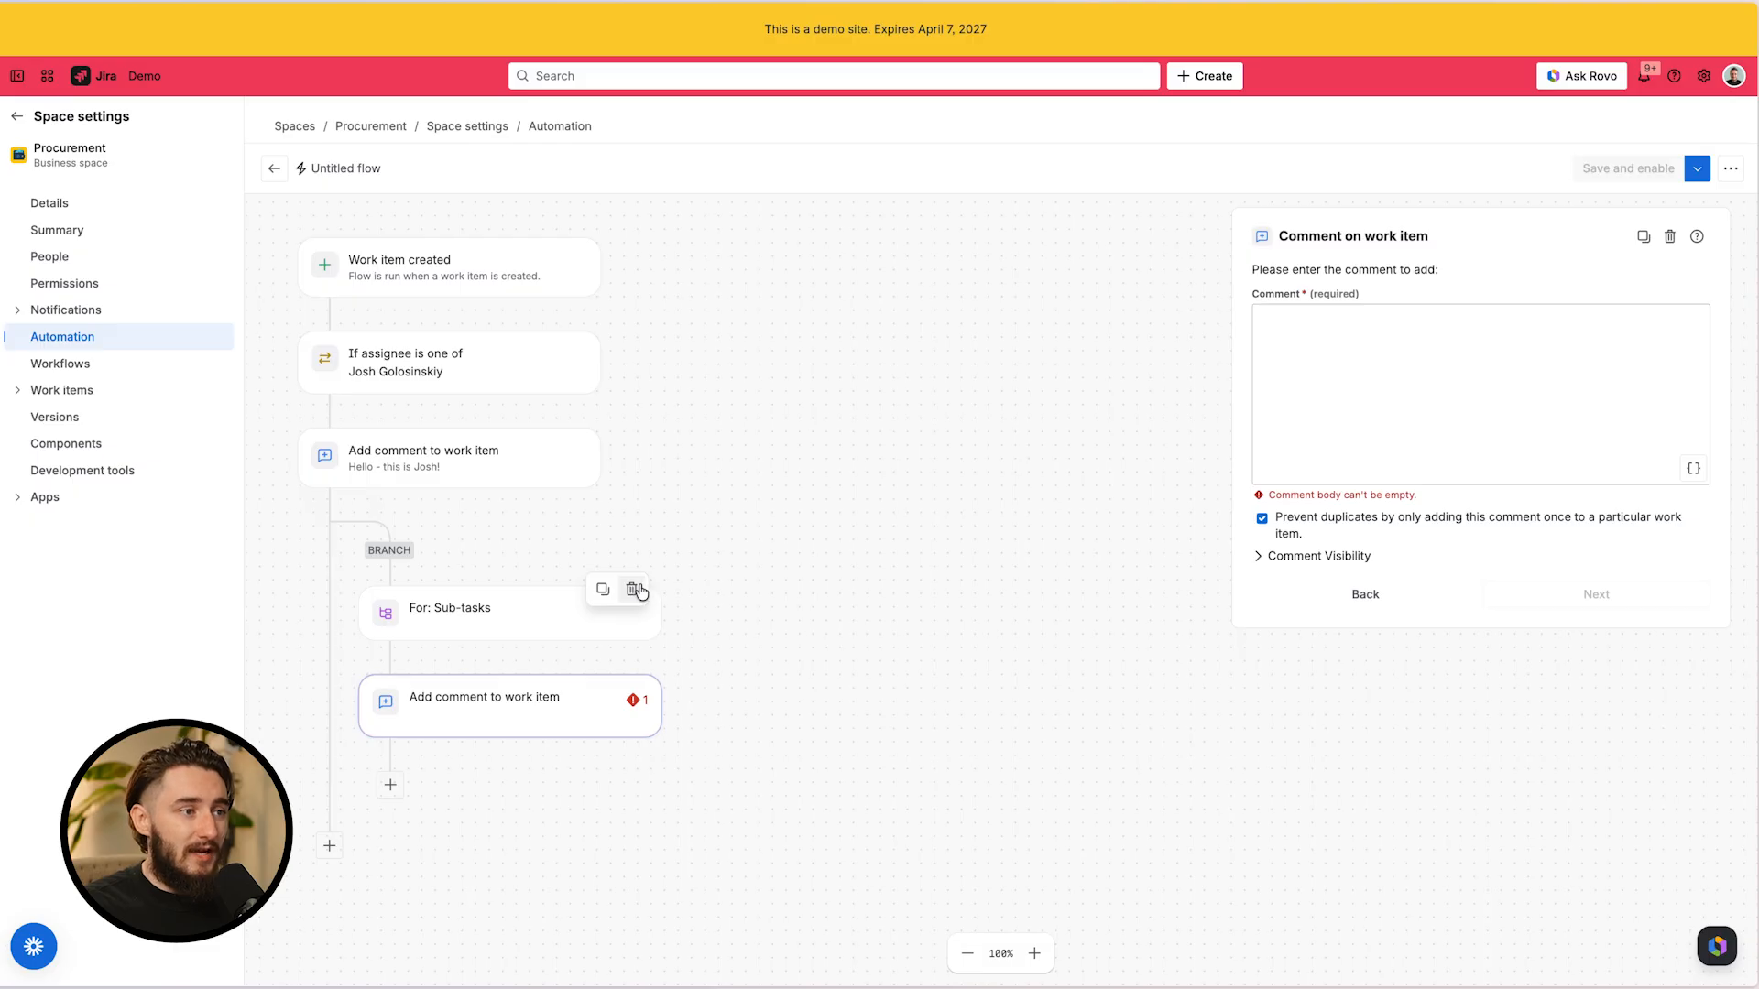
{"action": "left_click", "coordinate": [633, 590]}
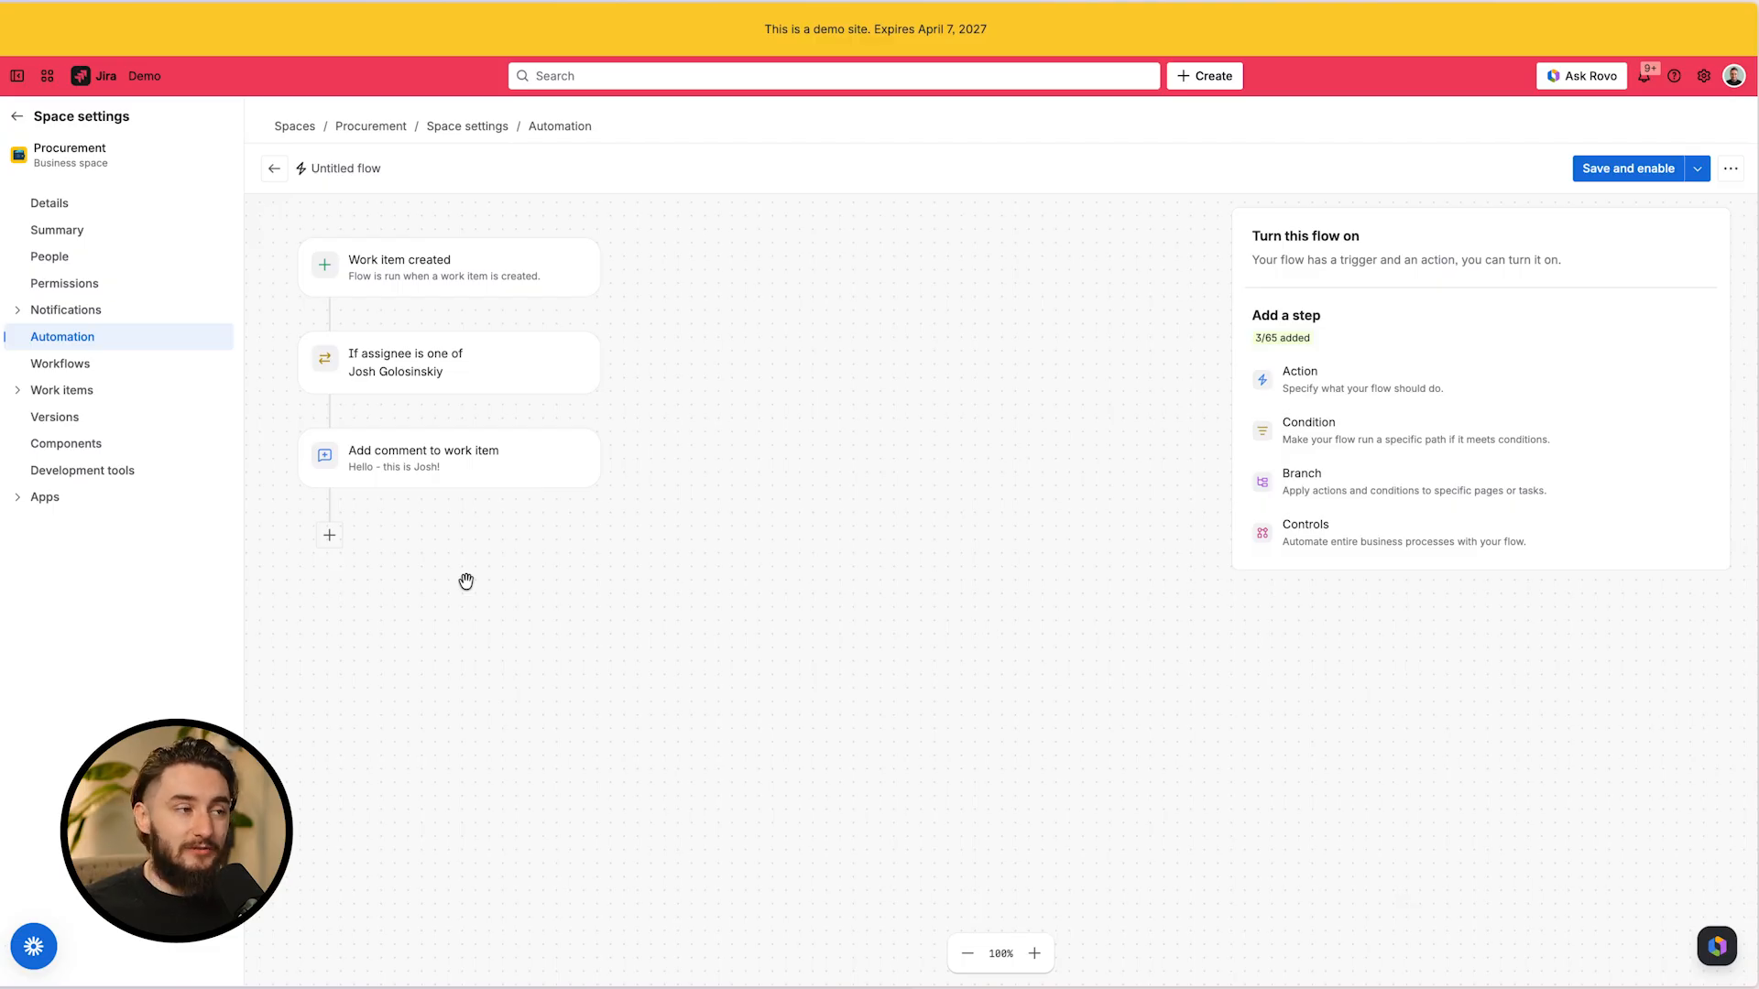
Review the assignee condition of the flow and return to the Procurement board
{"action": "left_click", "coordinate": [448, 378]}
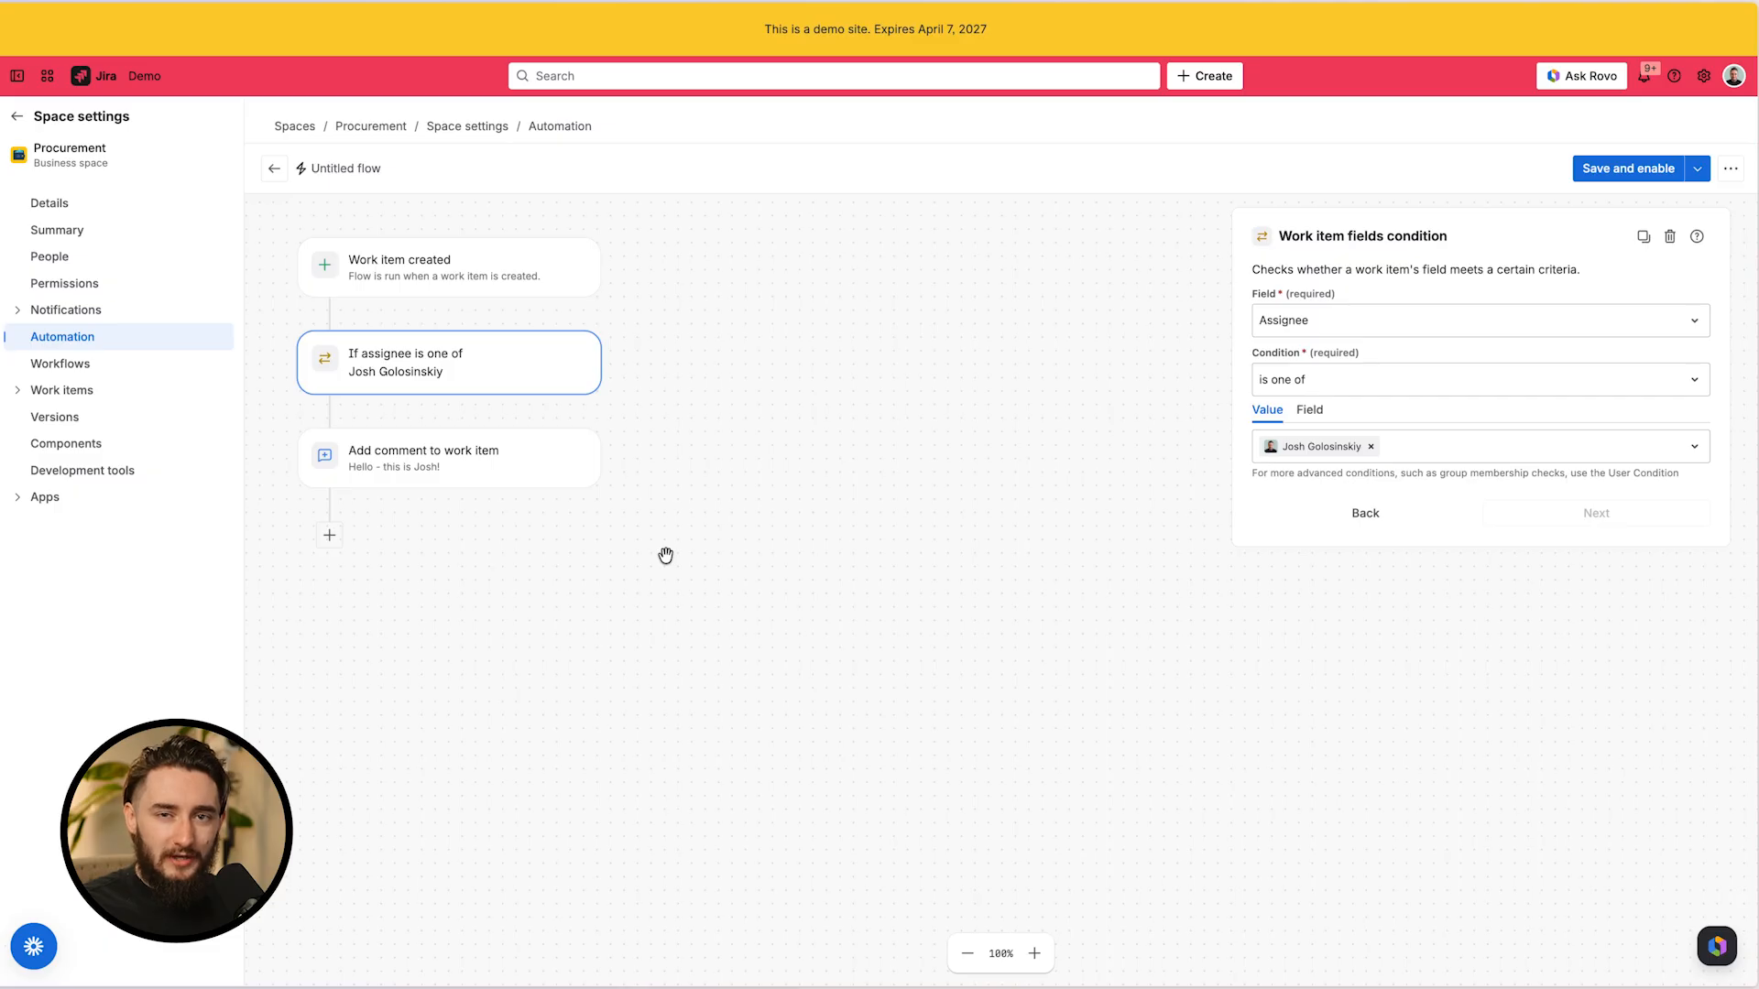
{"action": "left_click", "coordinate": [17, 116]}
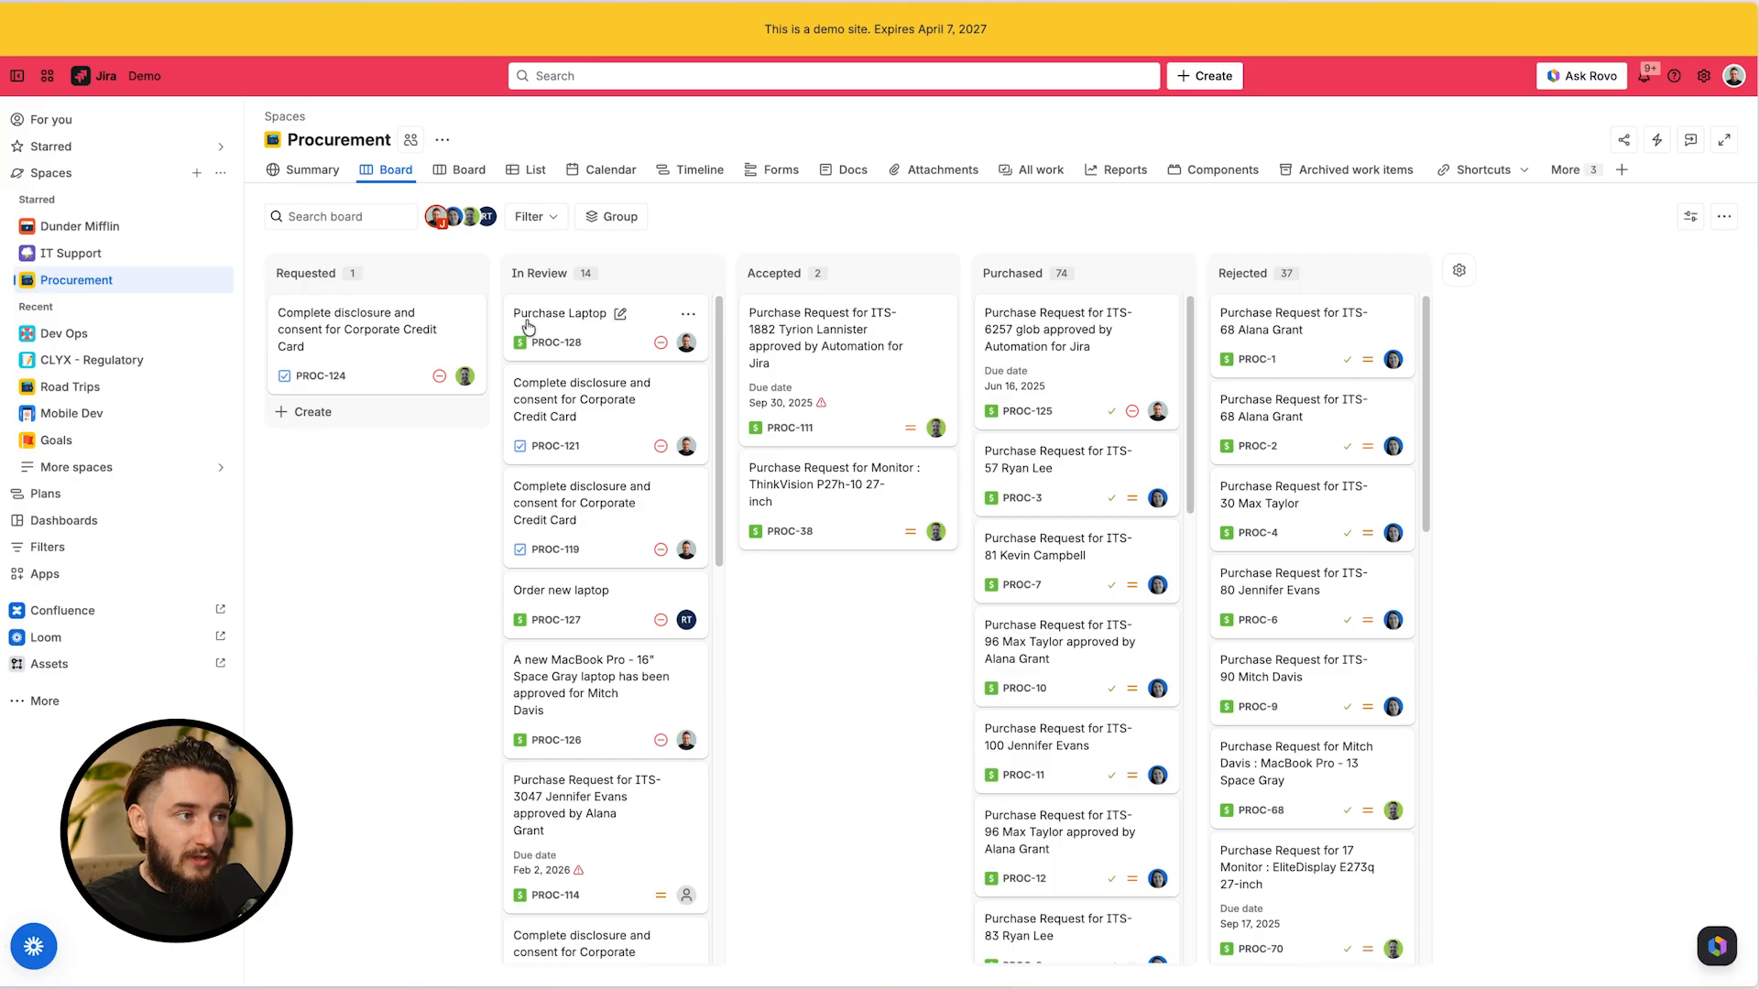
Try moving the corporate credit card disclosure task from Requested to Purchased, review the Demo Fast Track form, and cancel it
{"action": "left_click_drag", "start_coordinate": [529, 323], "coordinate": [598, 341]}
{"action": "left_click", "coordinate": [1086, 325]}
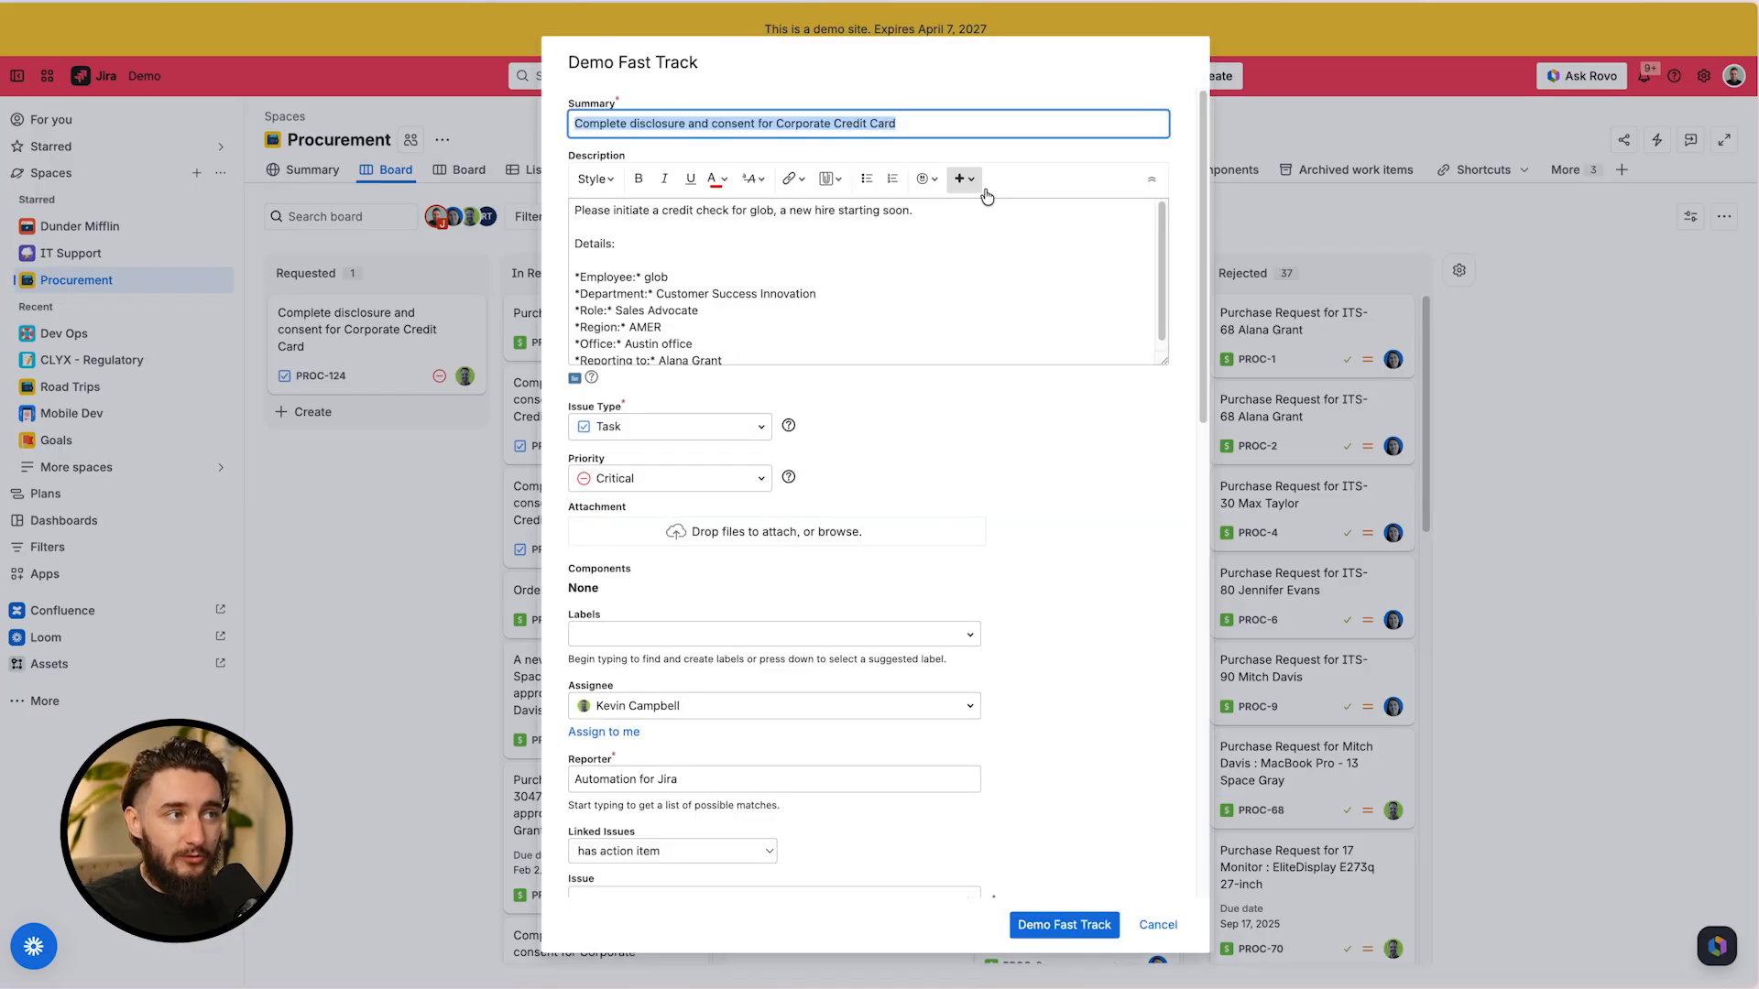
{"action": "scroll", "coordinate": [699, 476], "scroll_direction": "down", "scroll_amount": 4}
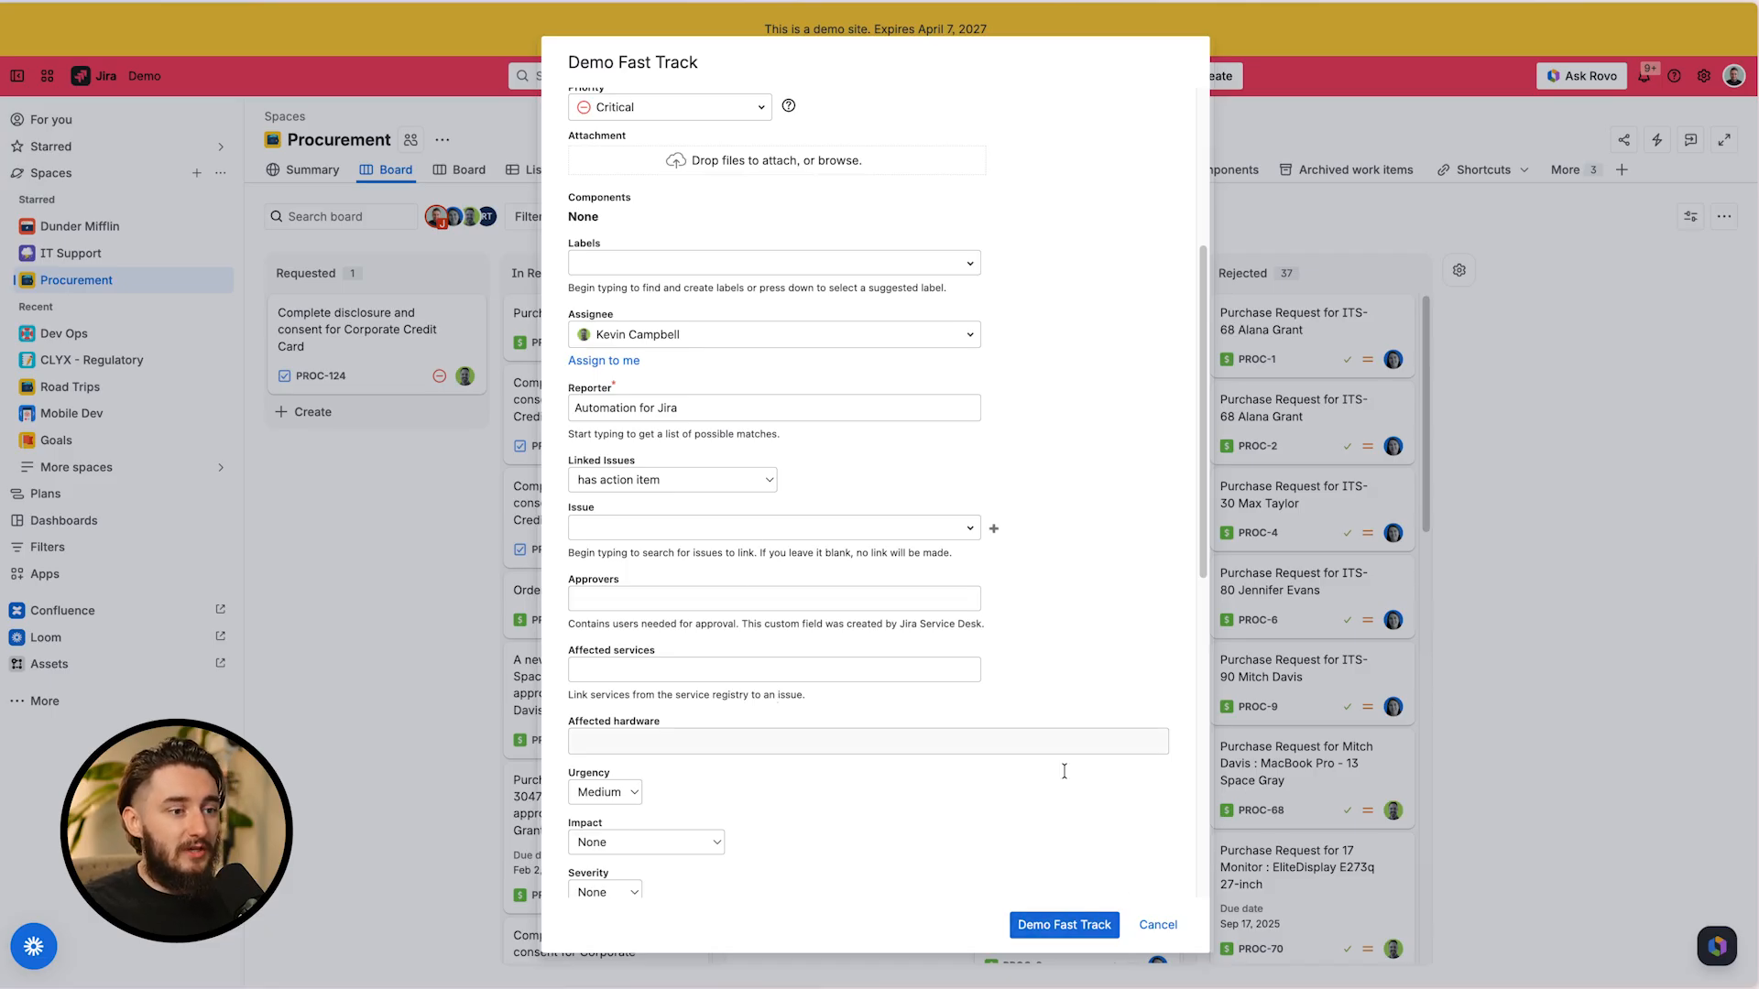
{"action": "scroll", "coordinate": [948, 621], "scroll_direction": "up", "scroll_amount": 3}
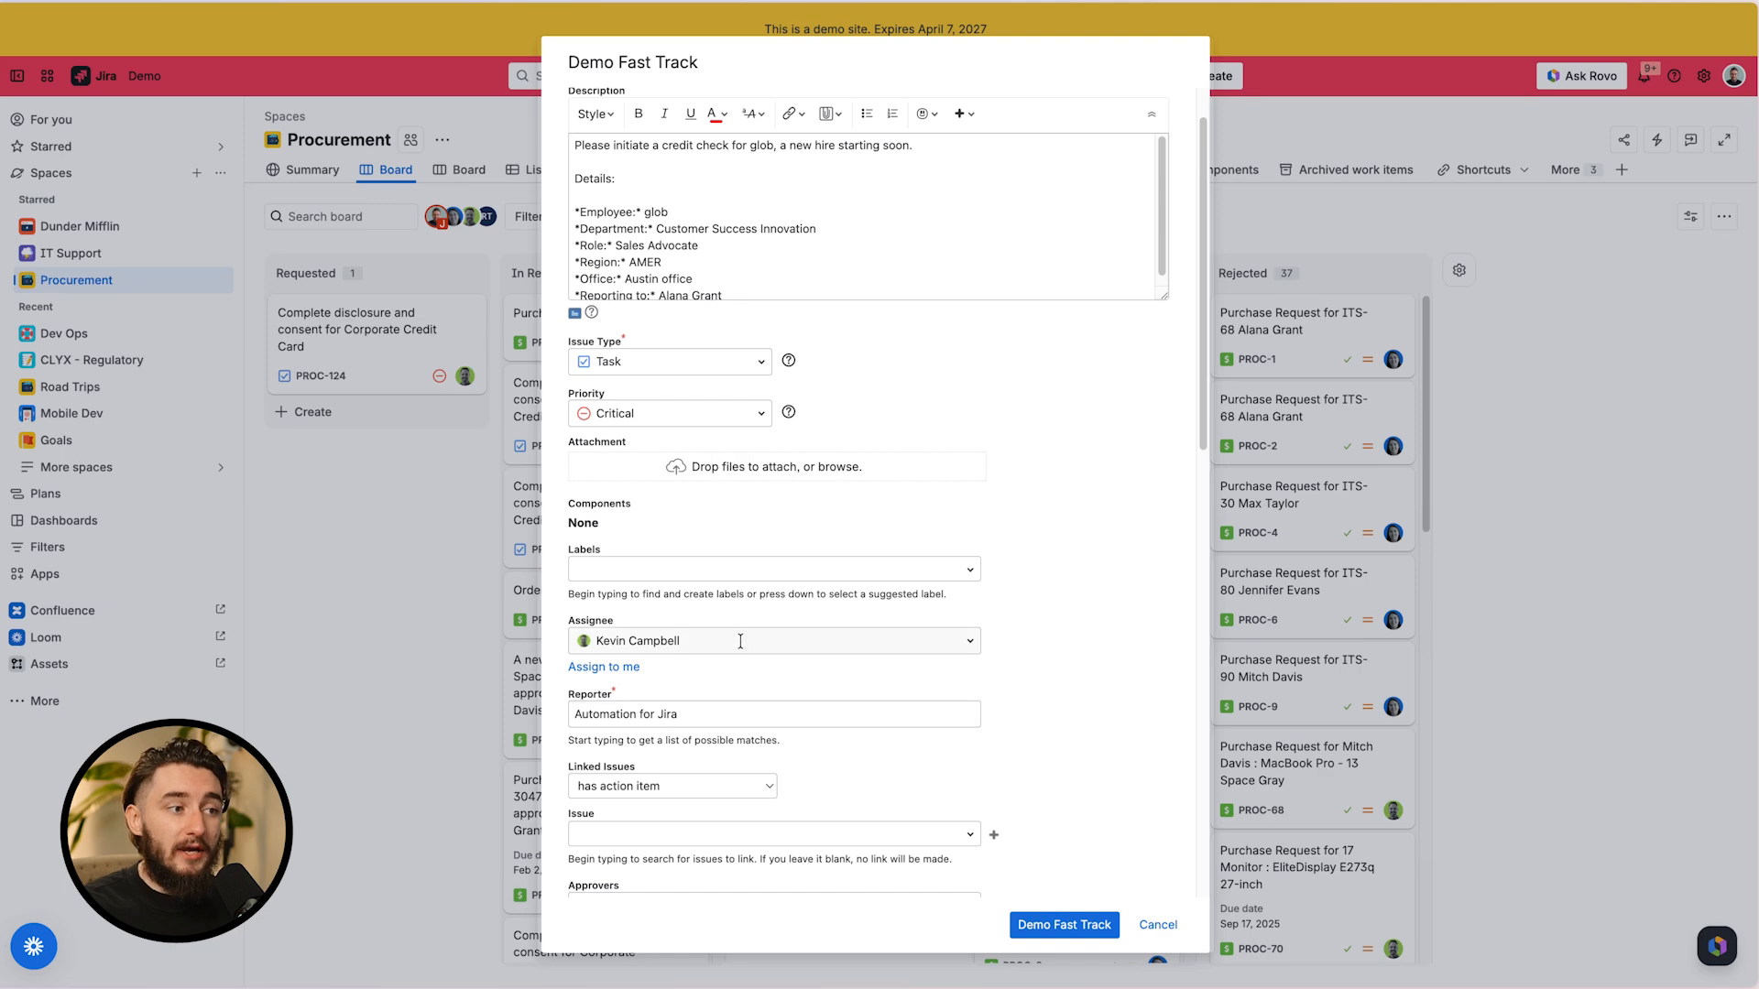
{"action": "left_click", "coordinate": [1157, 925]}
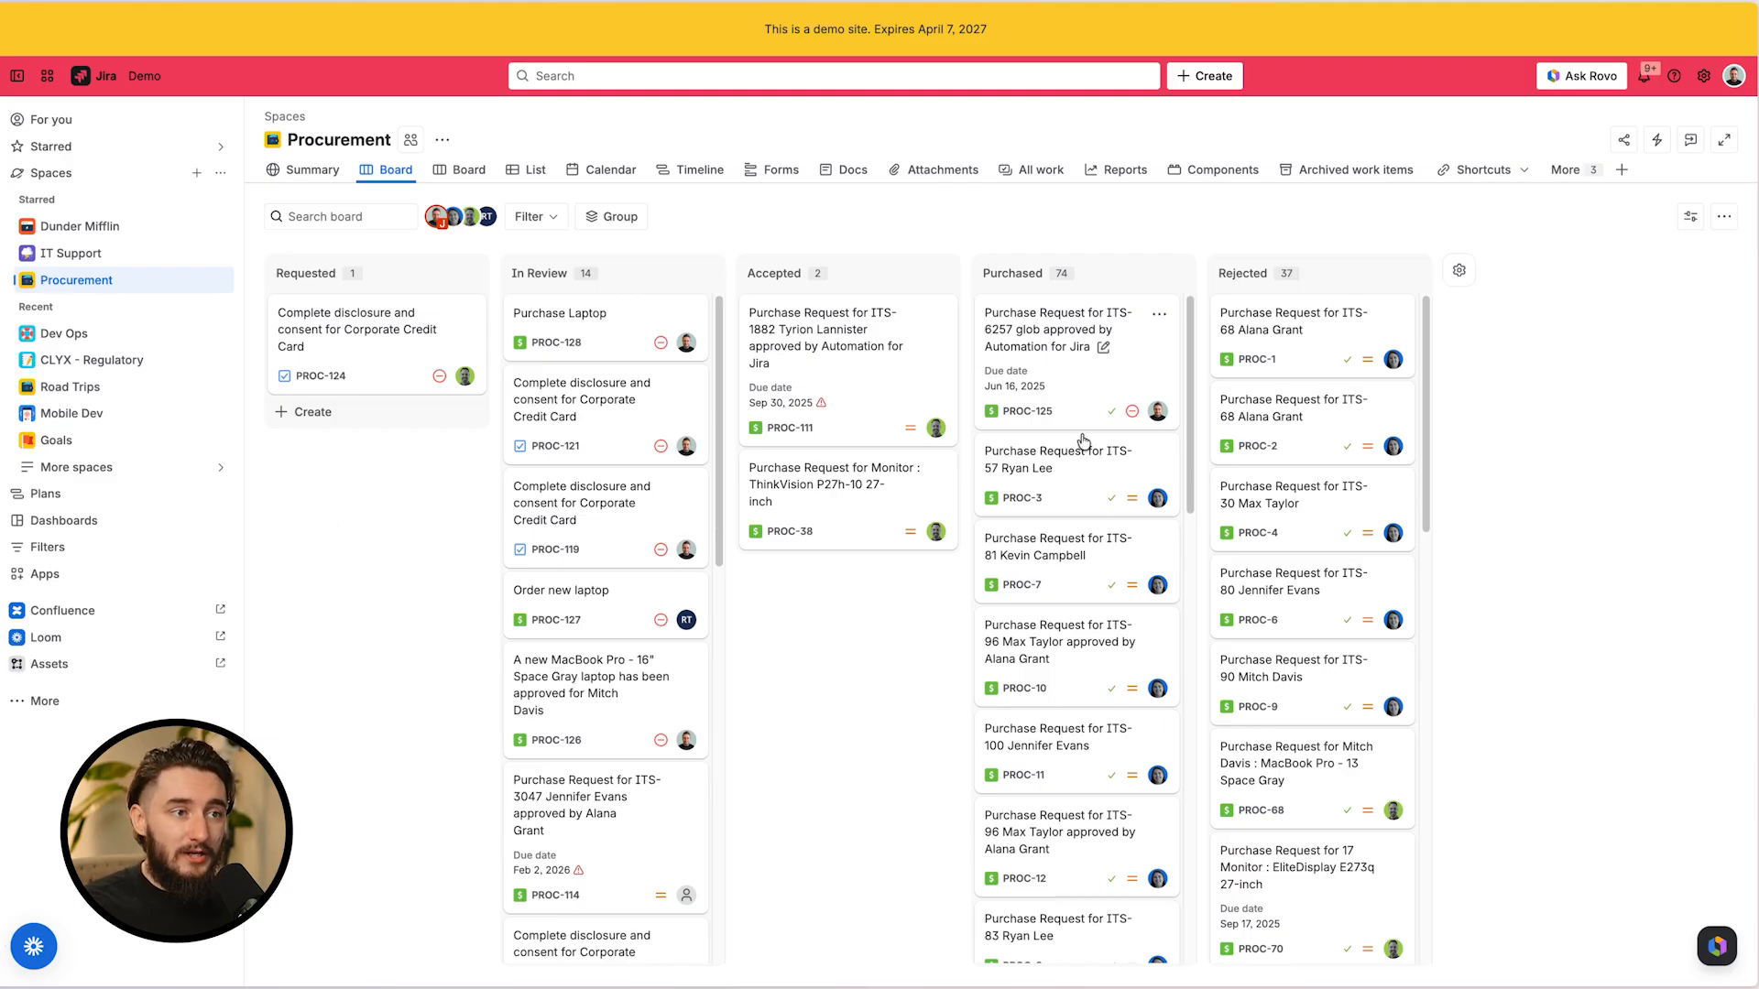
Create a work item named "Test" in the Requested column of the Procurement board
{"action": "left_click", "coordinate": [343, 409]}
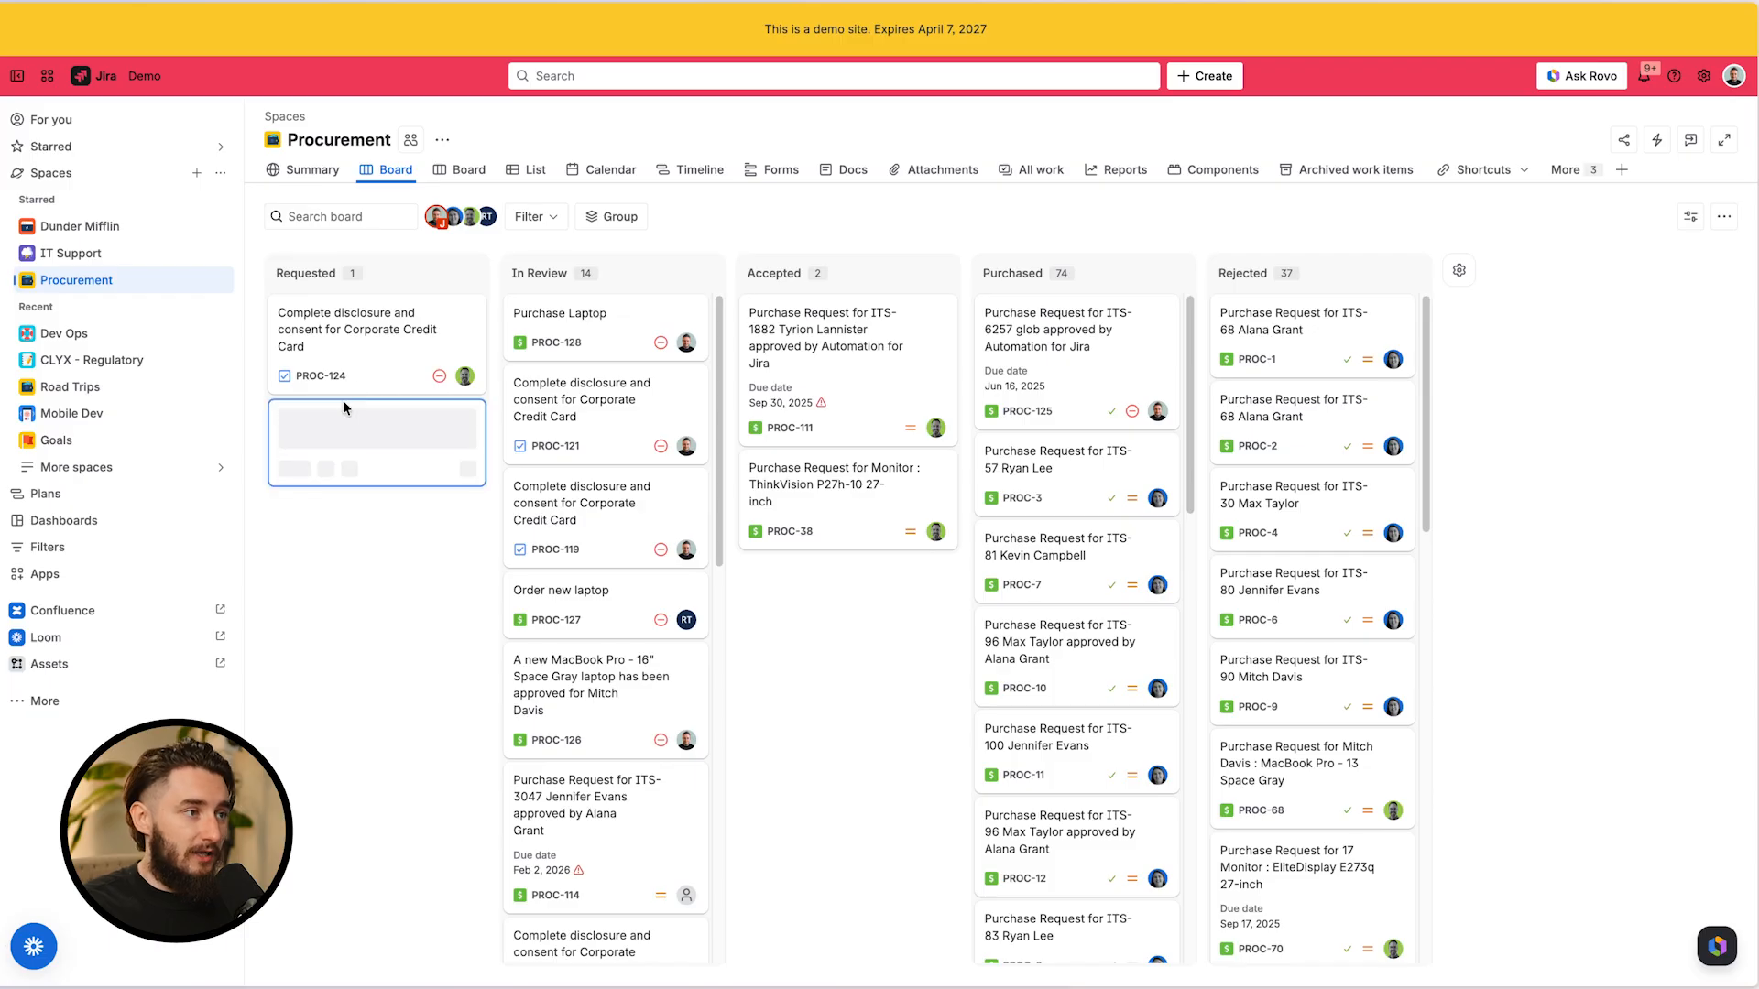
{"action": "type", "text": "Test"}
{"action": "key", "text": "Return"}
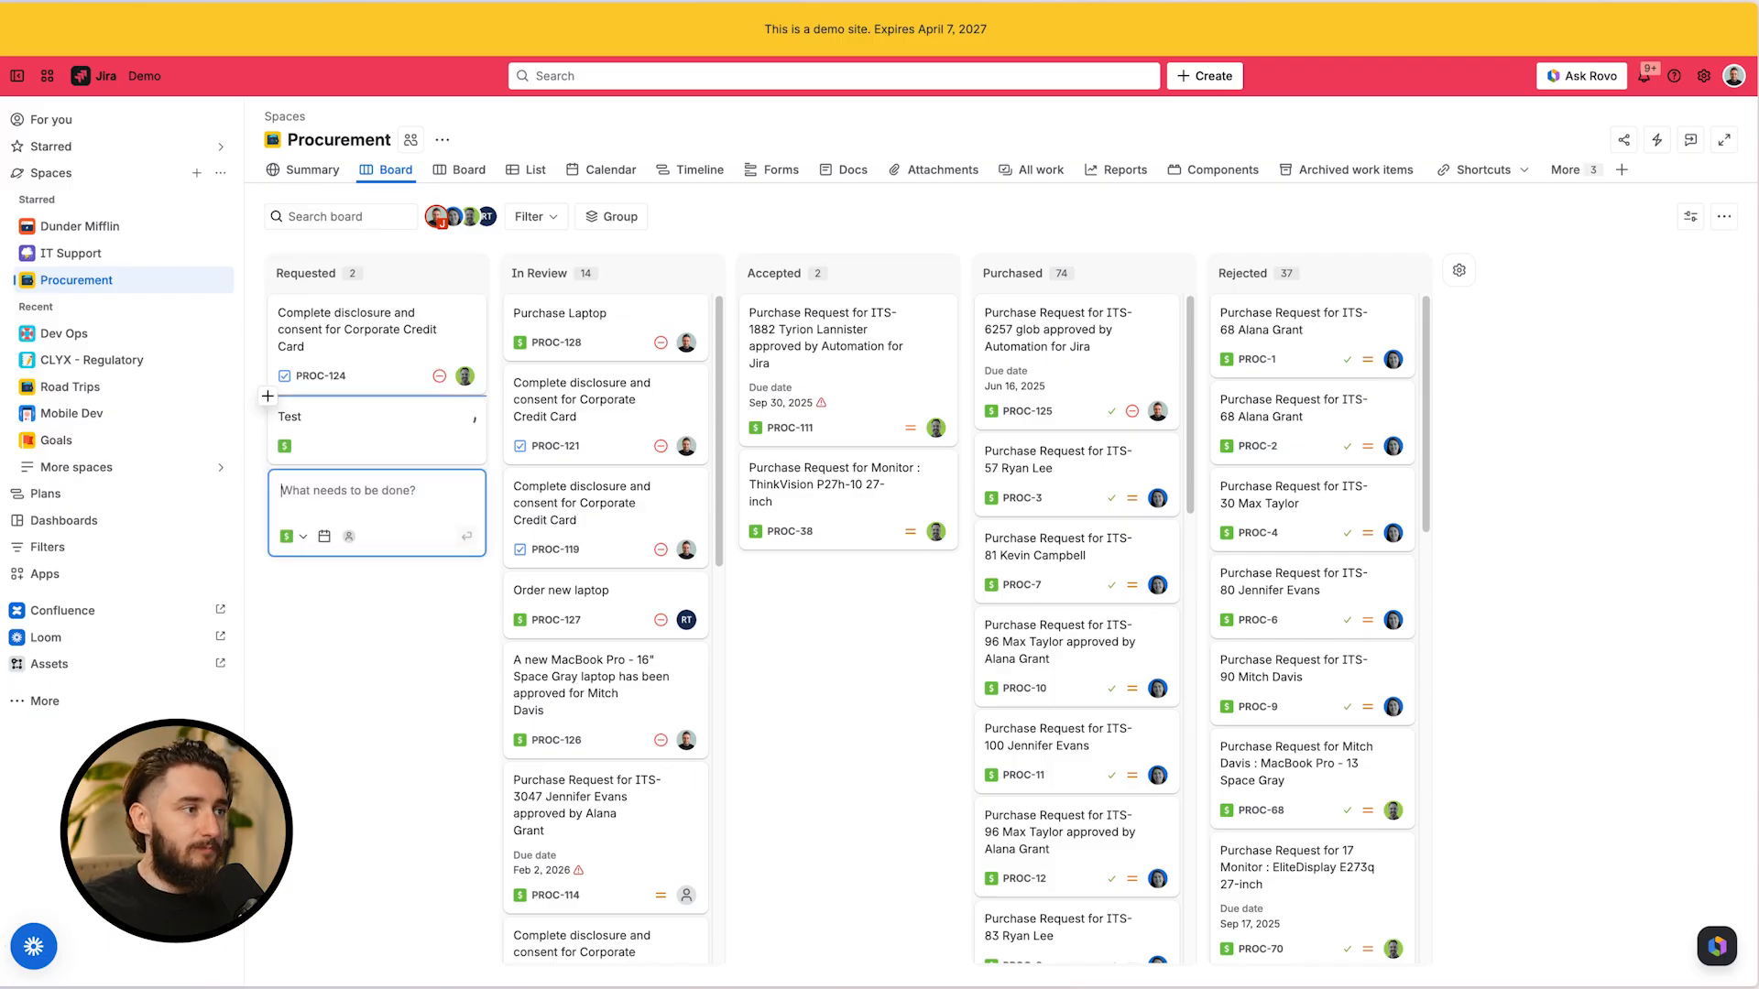
{"action": "left_click", "coordinate": [363, 702]}
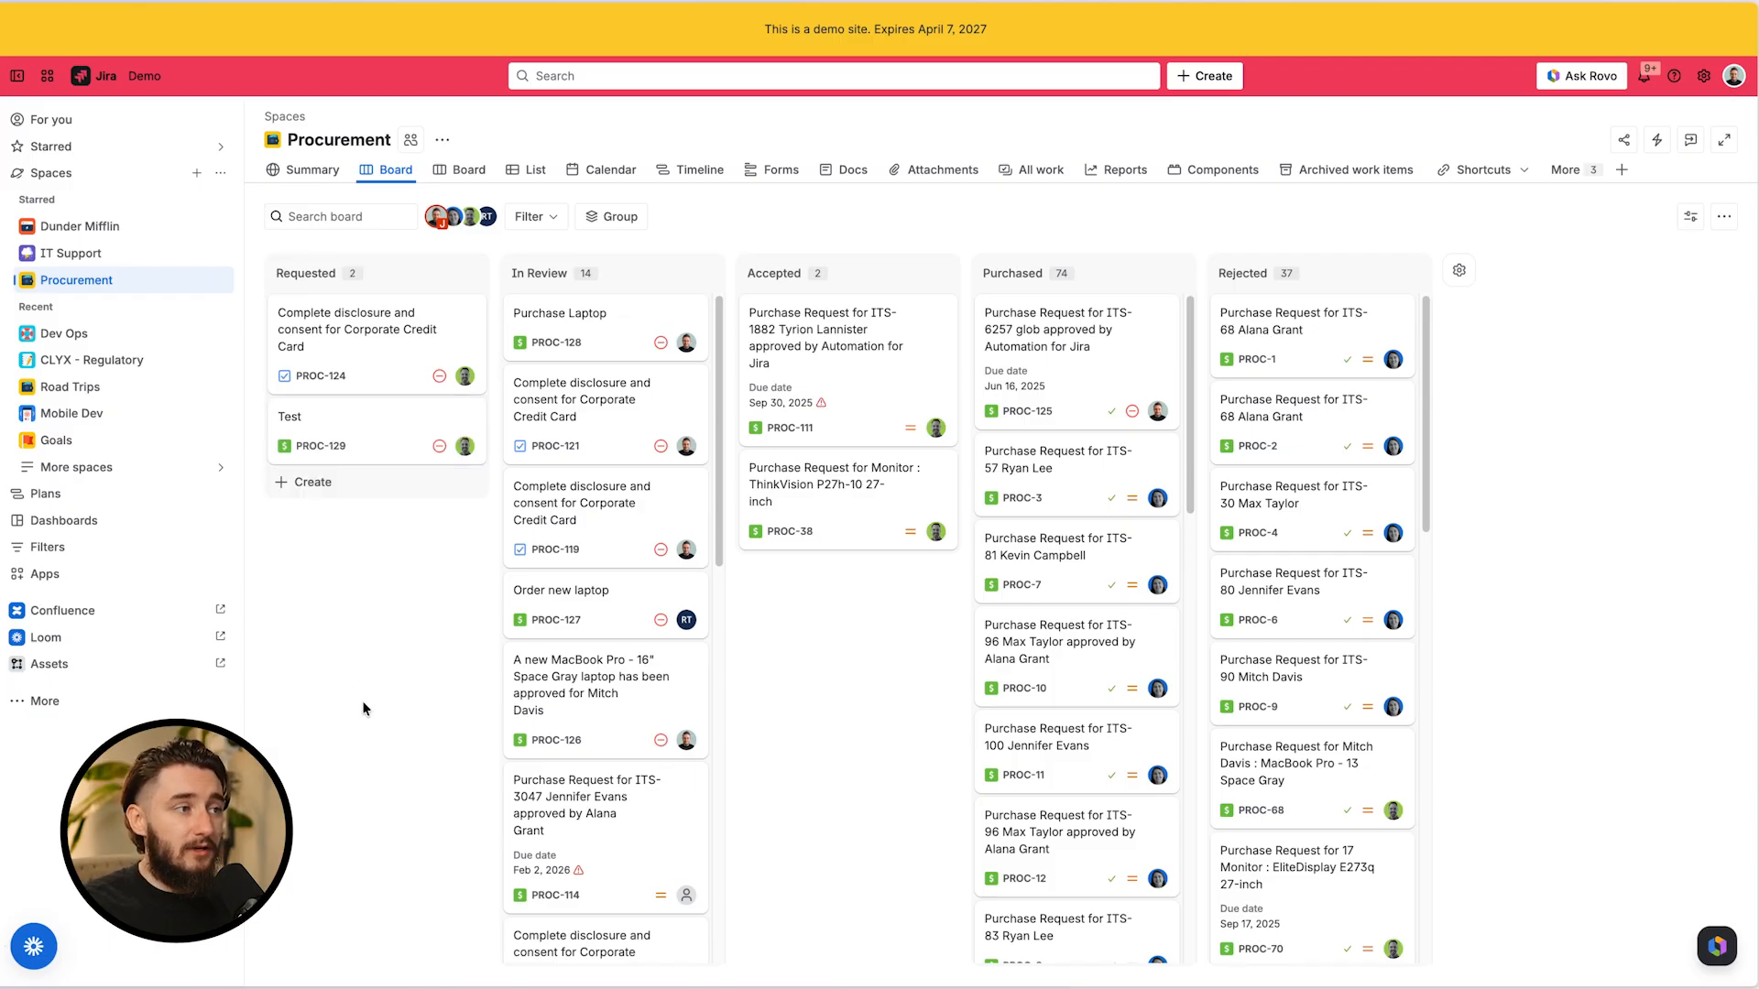
Set the assignee of the Test work item to Unassigned and return to the board
{"action": "left_click", "coordinate": [346, 416]}
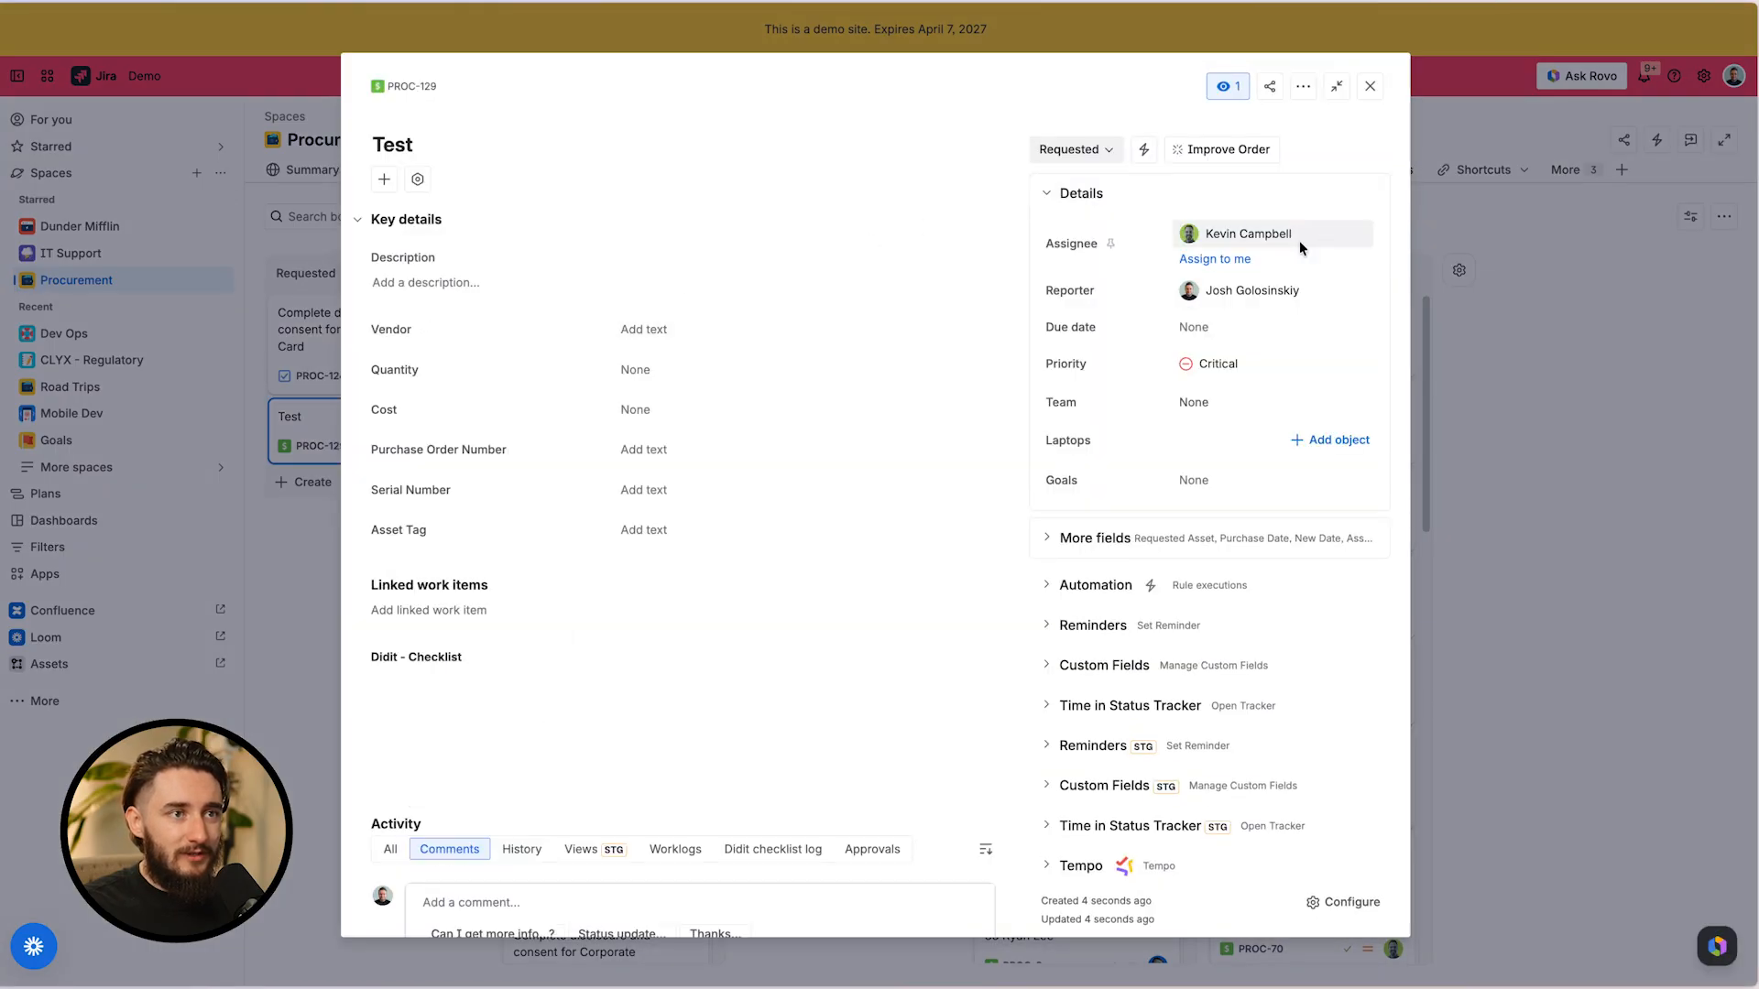
{"action": "left_click", "coordinate": [1298, 238]}
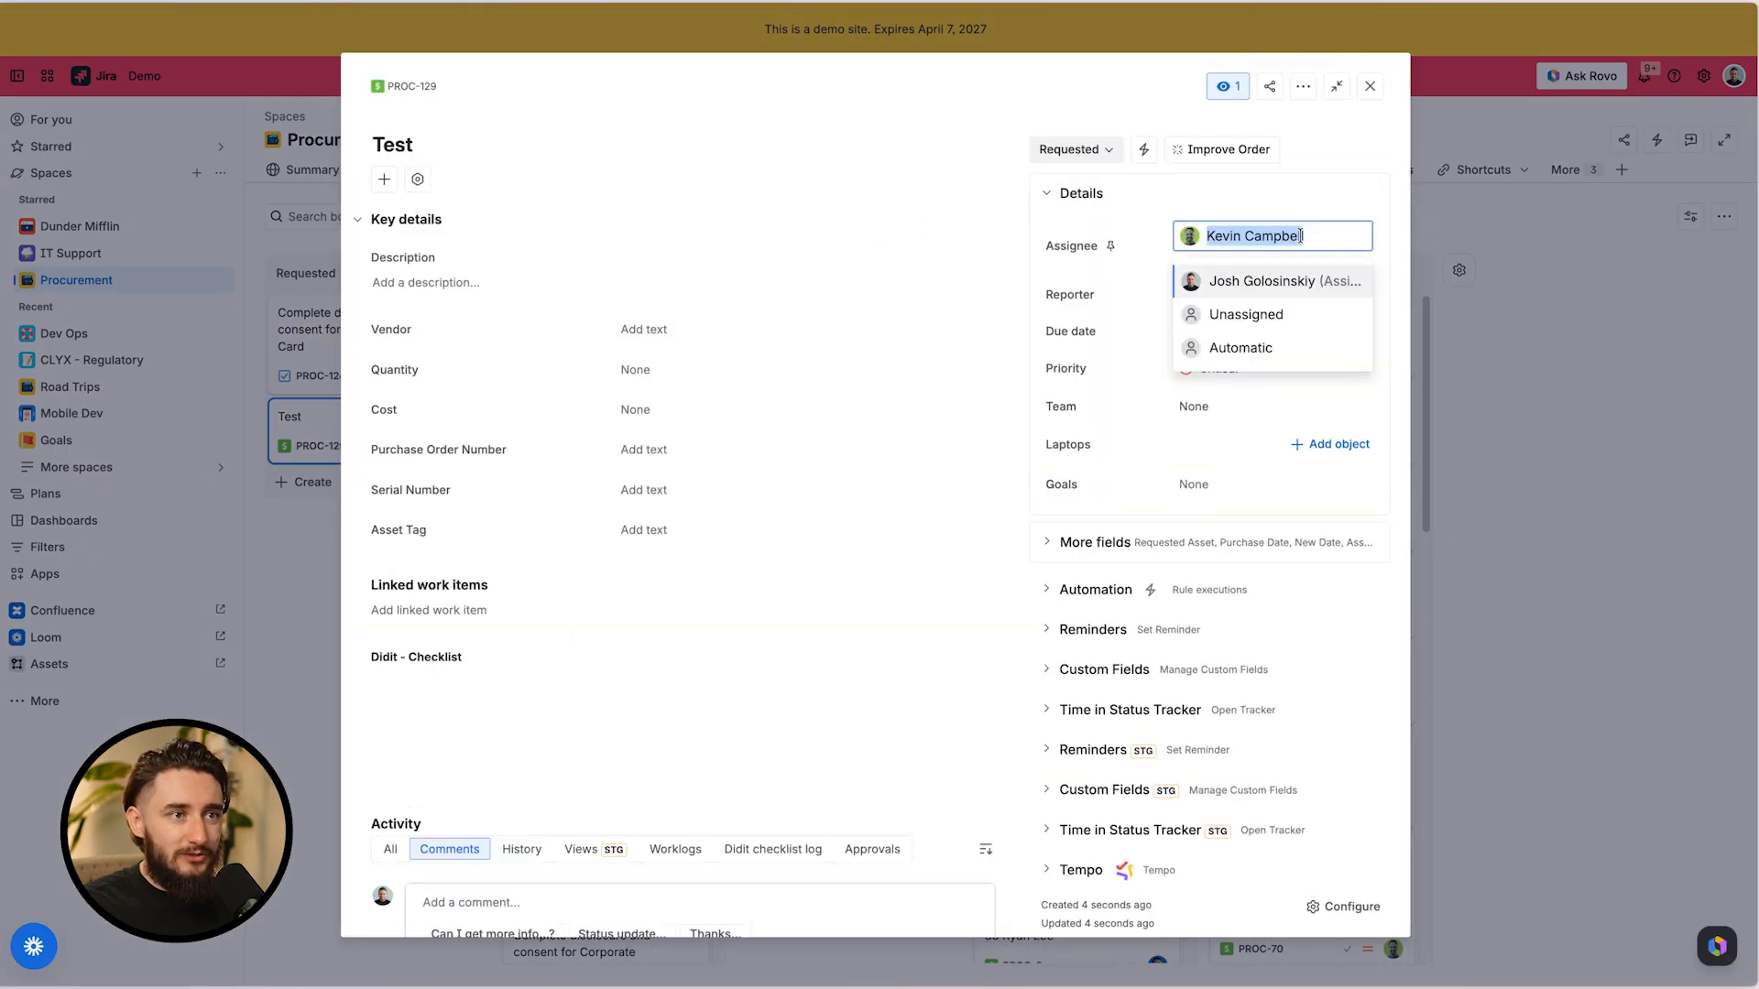
{"action": "left_click", "coordinate": [1269, 314]}
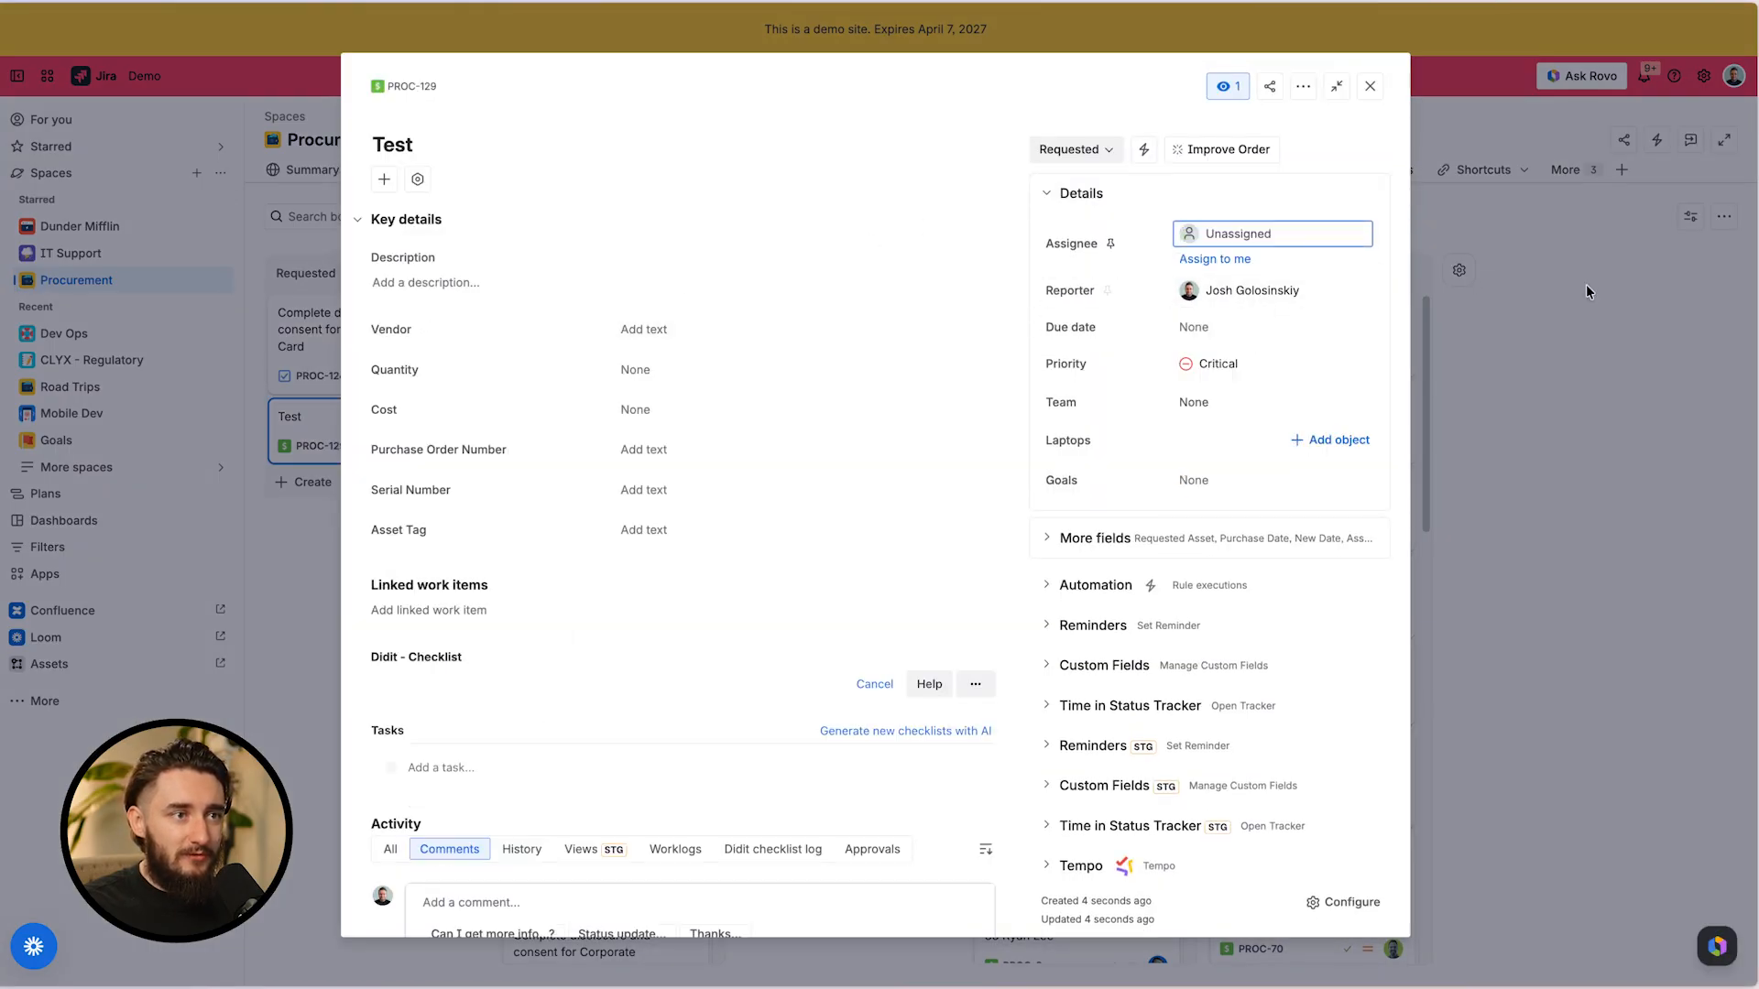
{"action": "left_click", "coordinate": [1579, 319]}
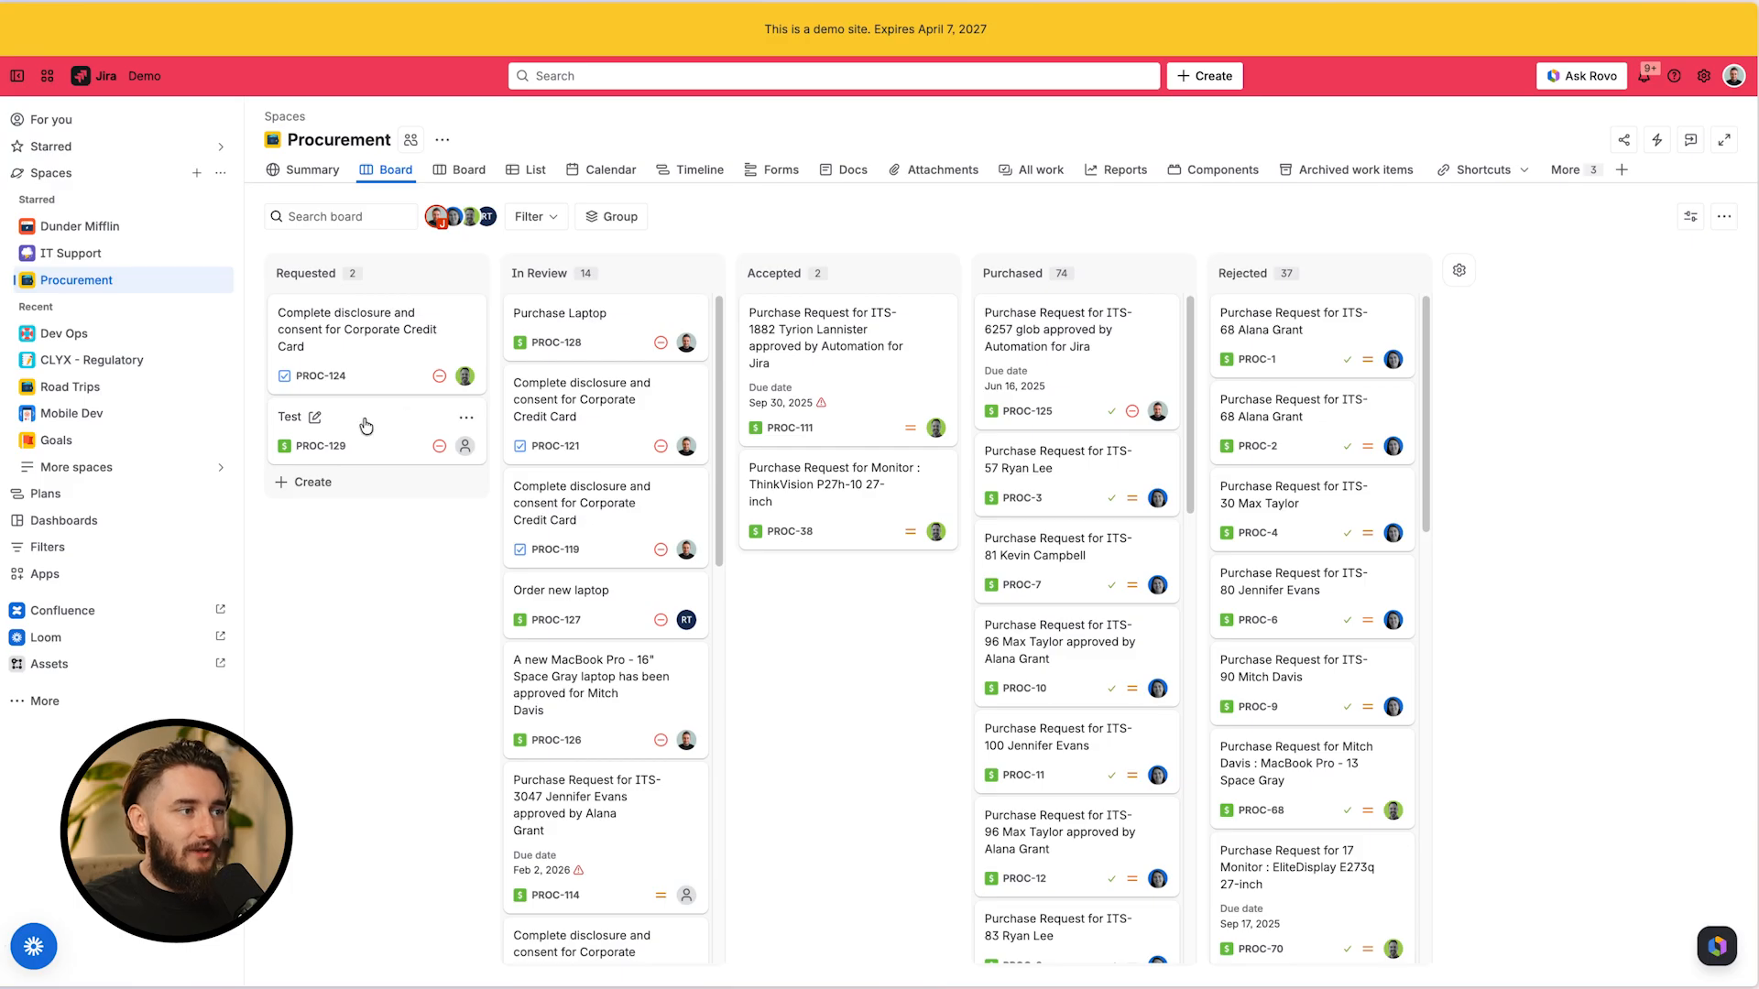
Move the Test work item from Requested to Purchased by submitting the Demo Fast Track transition
{"action": "left_click_drag", "start_coordinate": [932, 383], "coordinate": [1122, 313]}
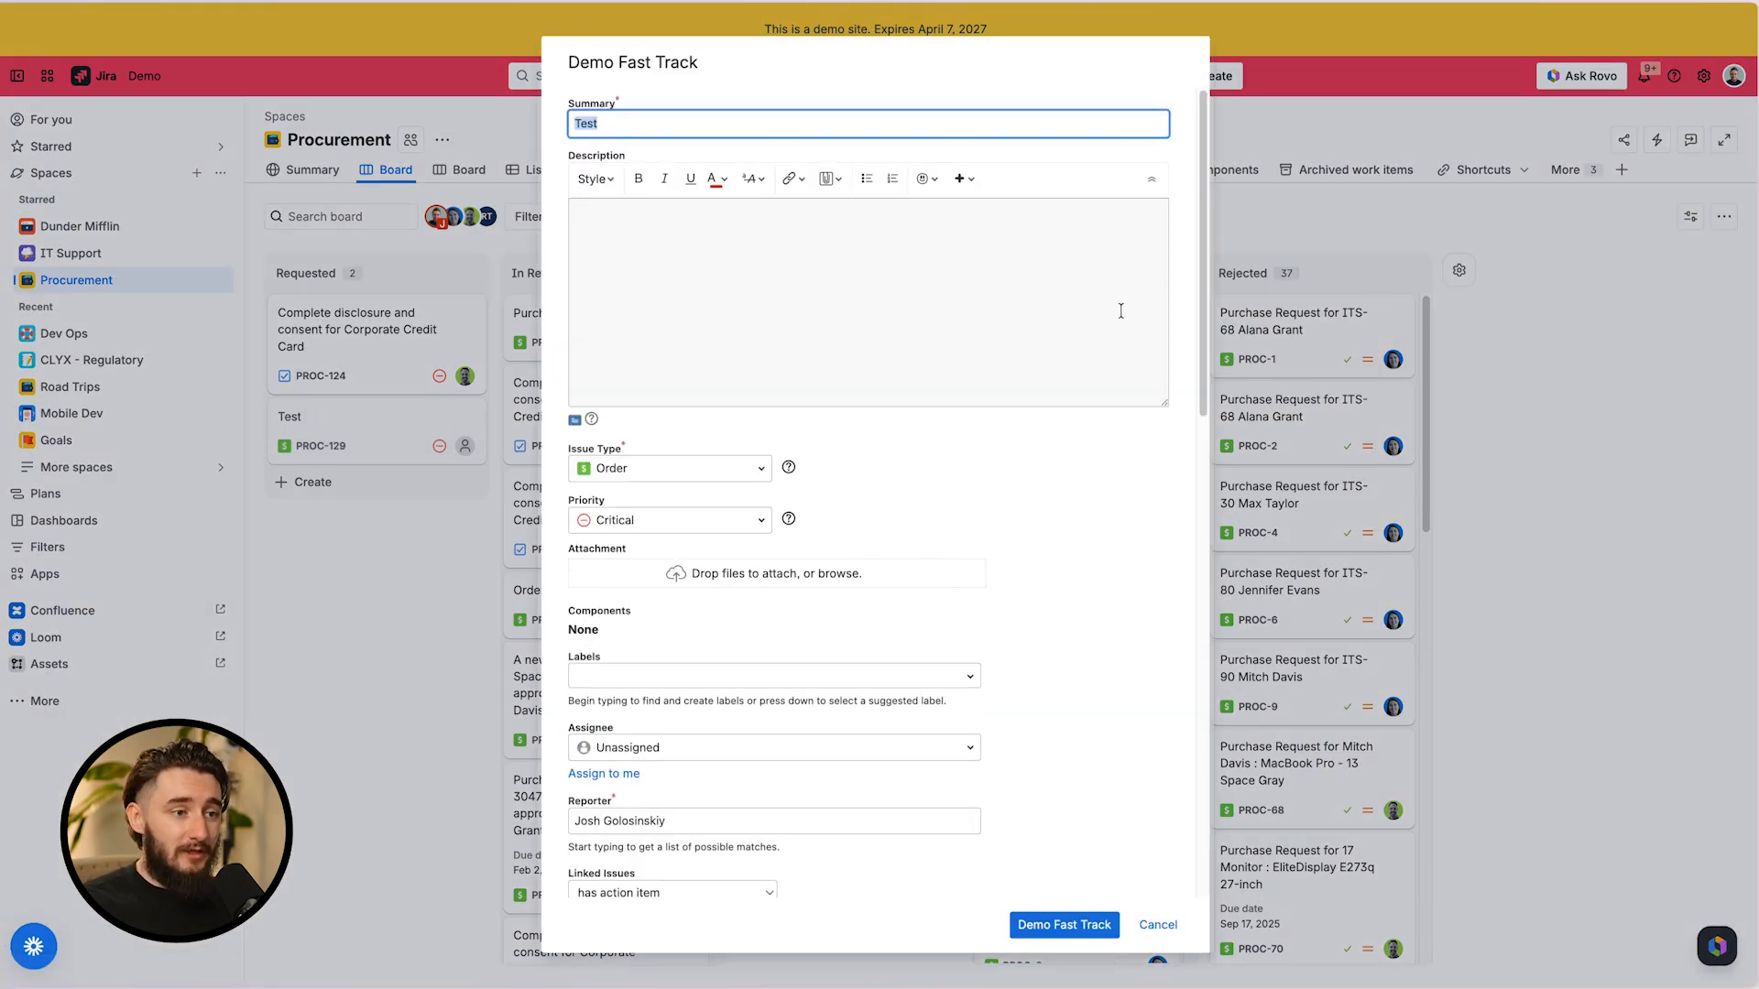
{"action": "left_click", "coordinate": [1095, 931]}
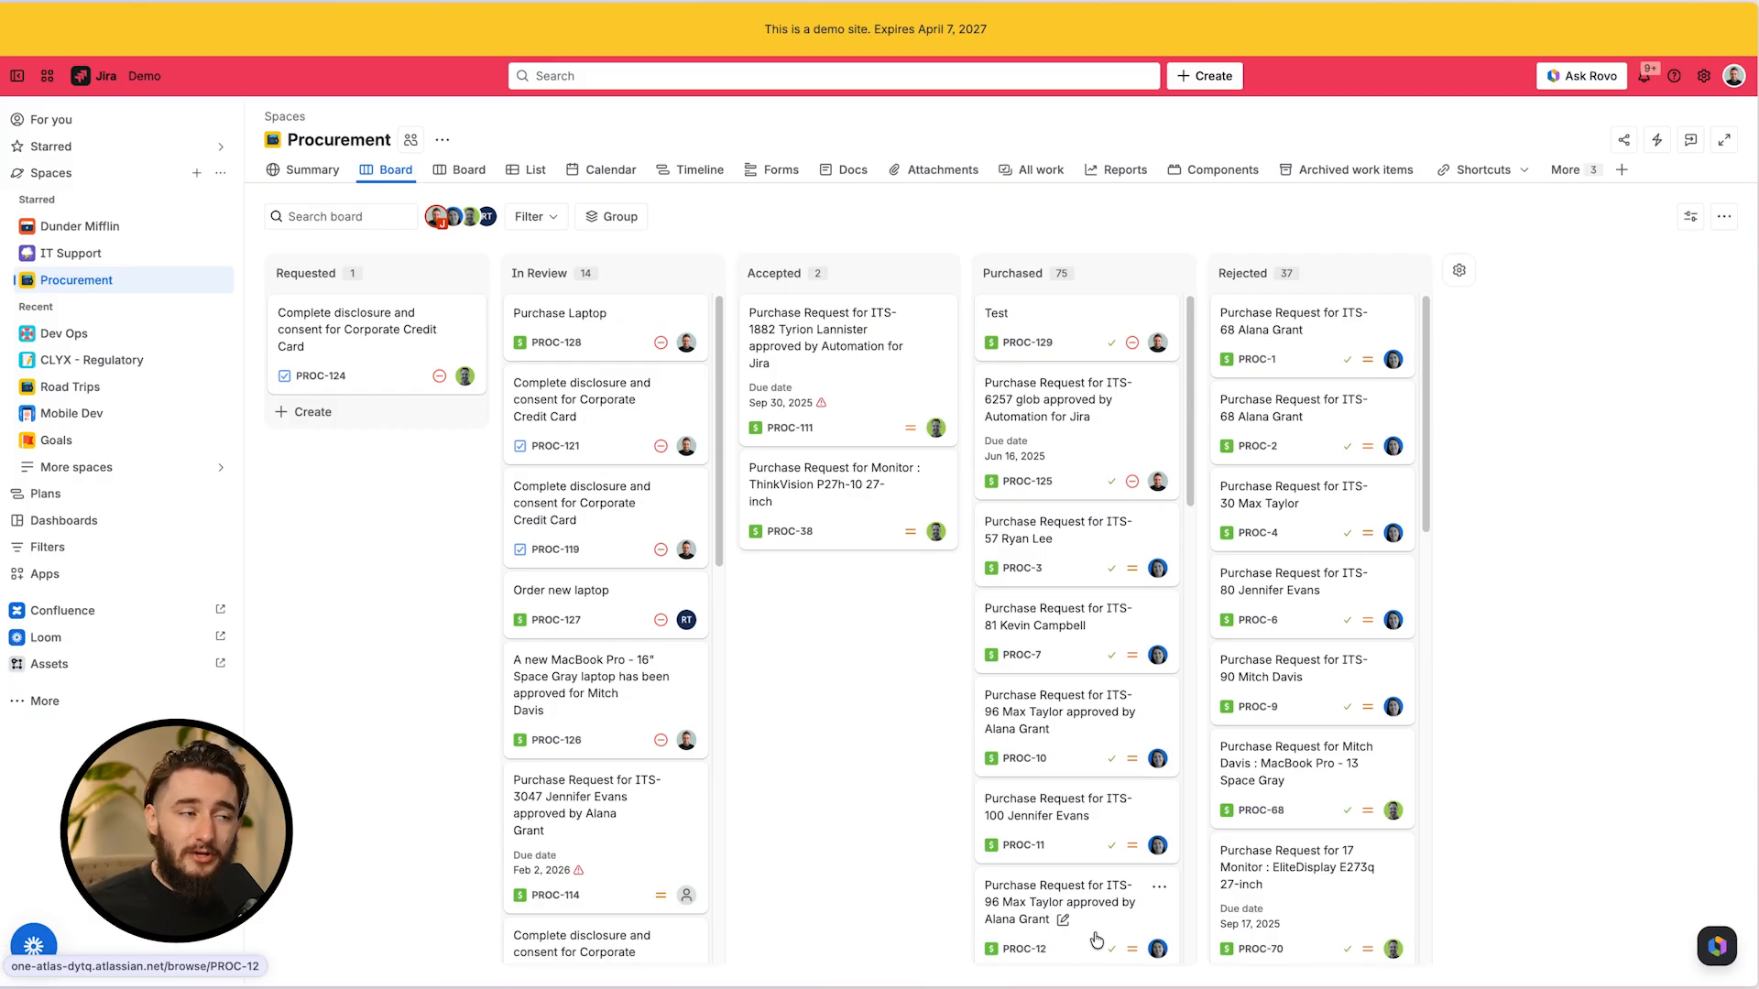
View the details of the corporate credit card disclosure task PROC-124 and close them
{"action": "left_click", "coordinate": [365, 332]}
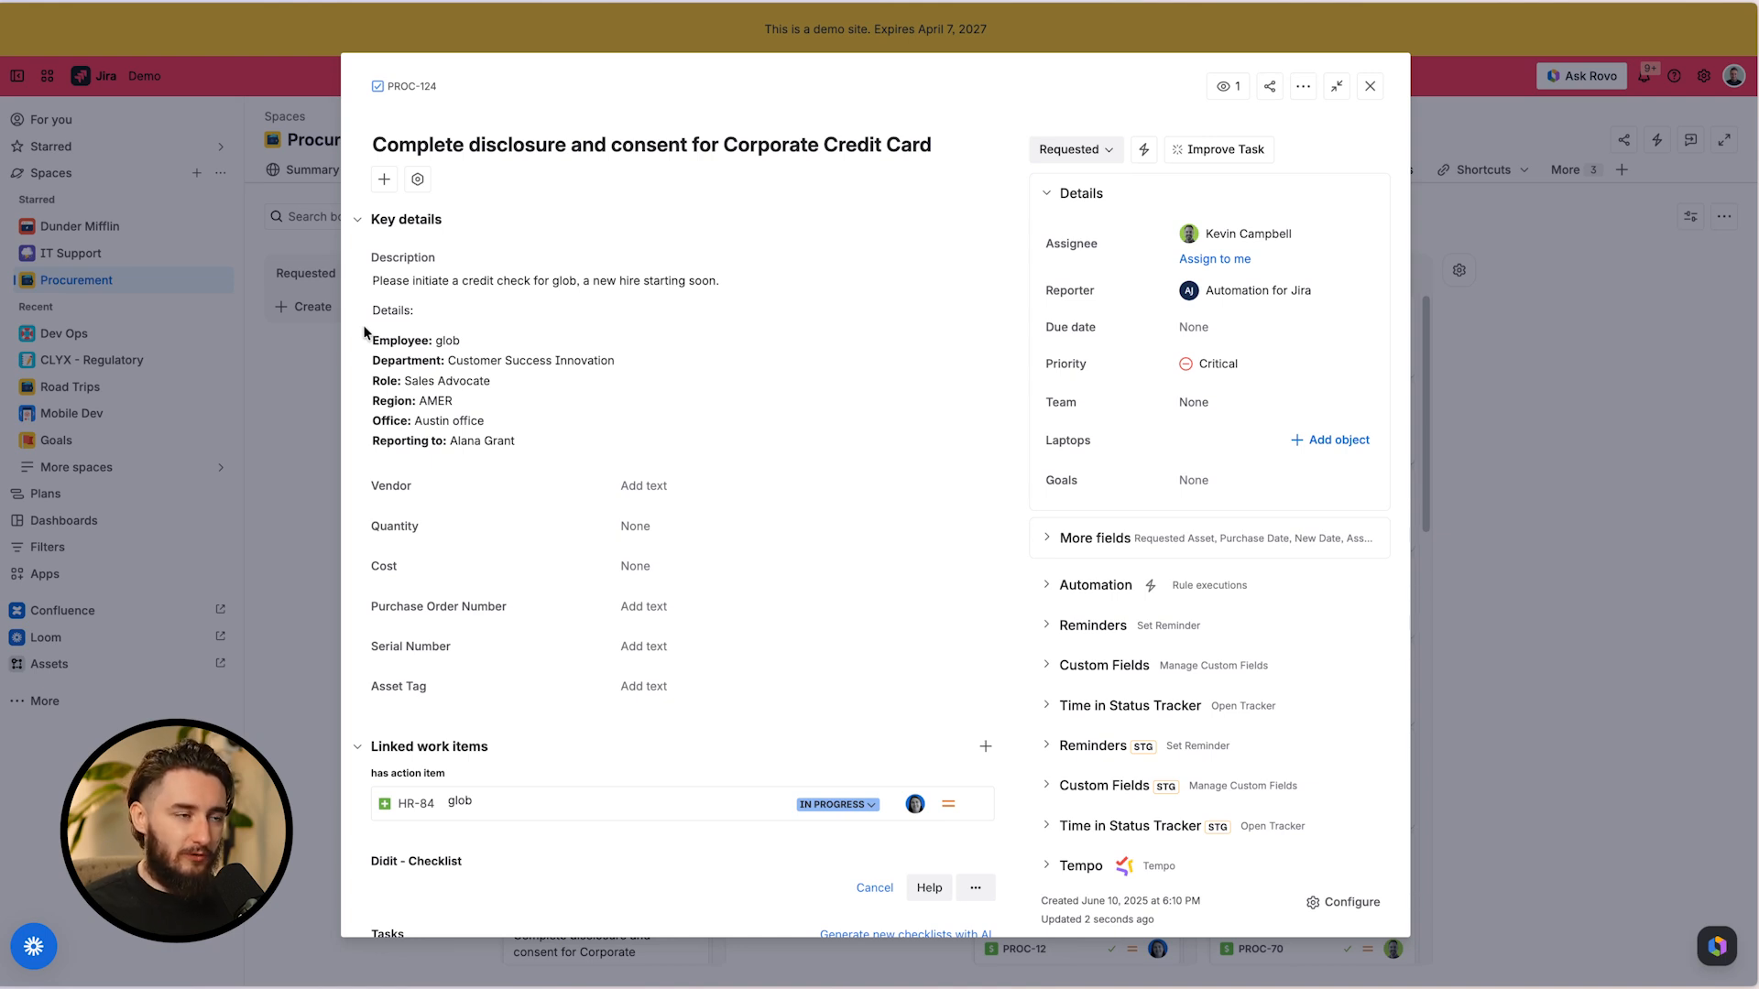
{"action": "left_click", "coordinate": [261, 359]}
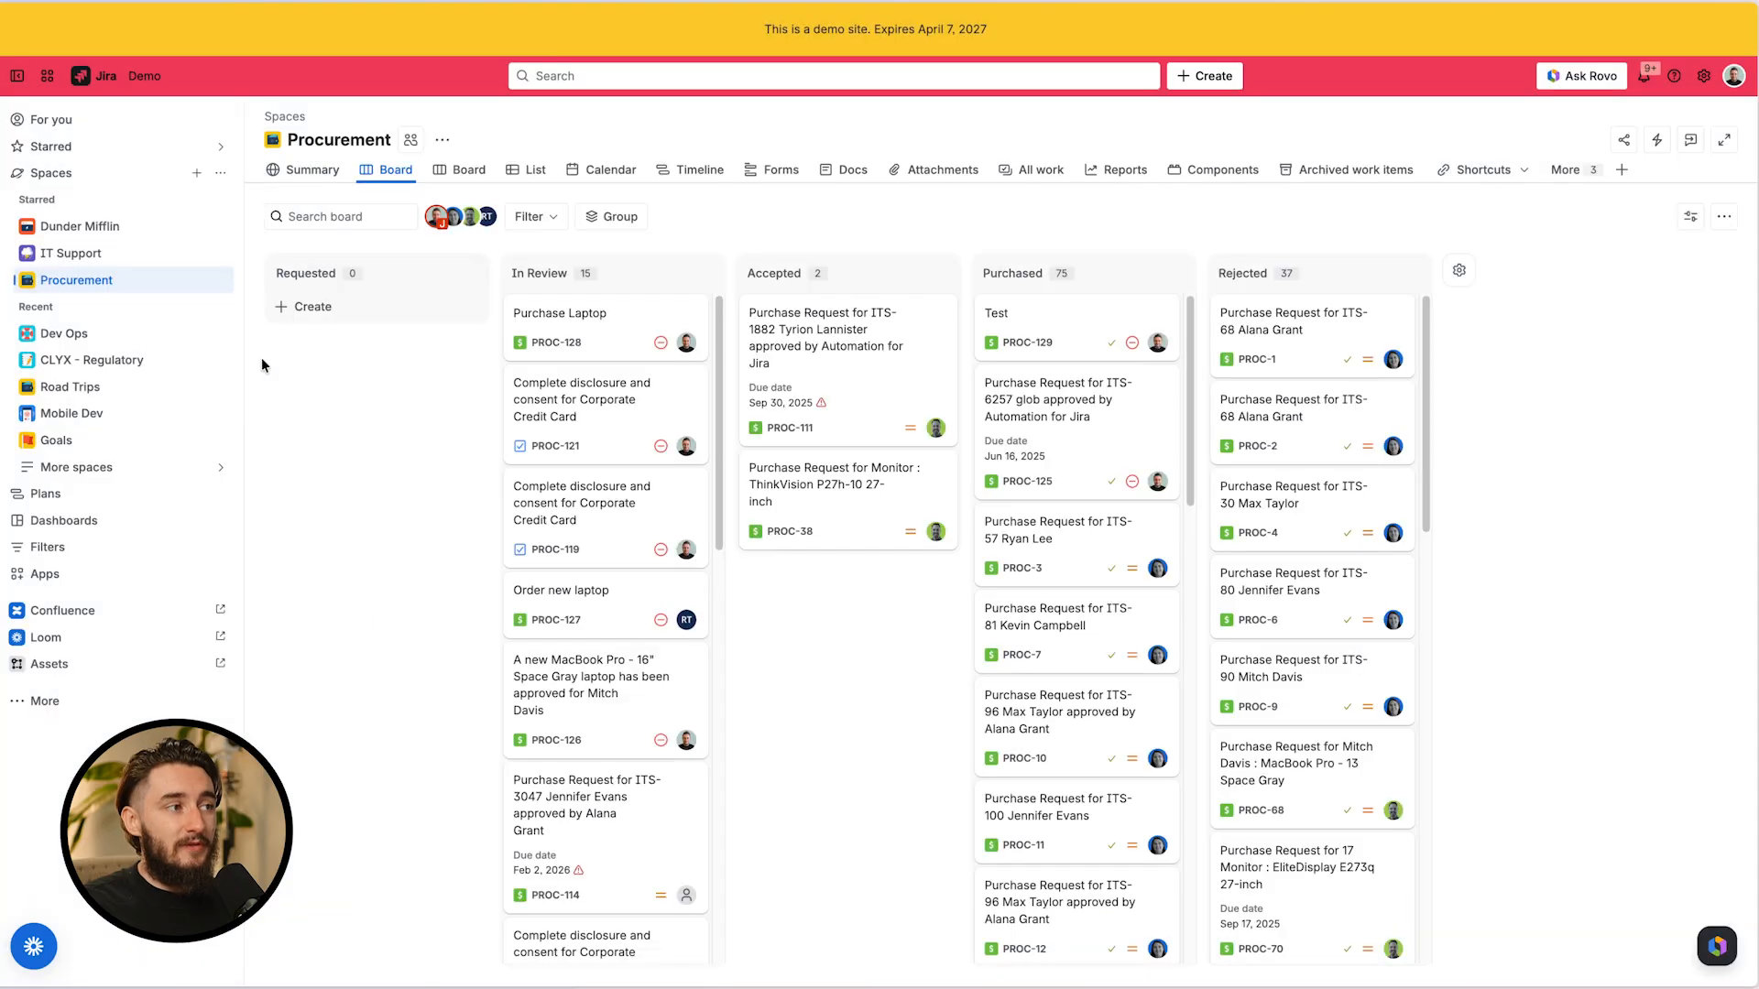